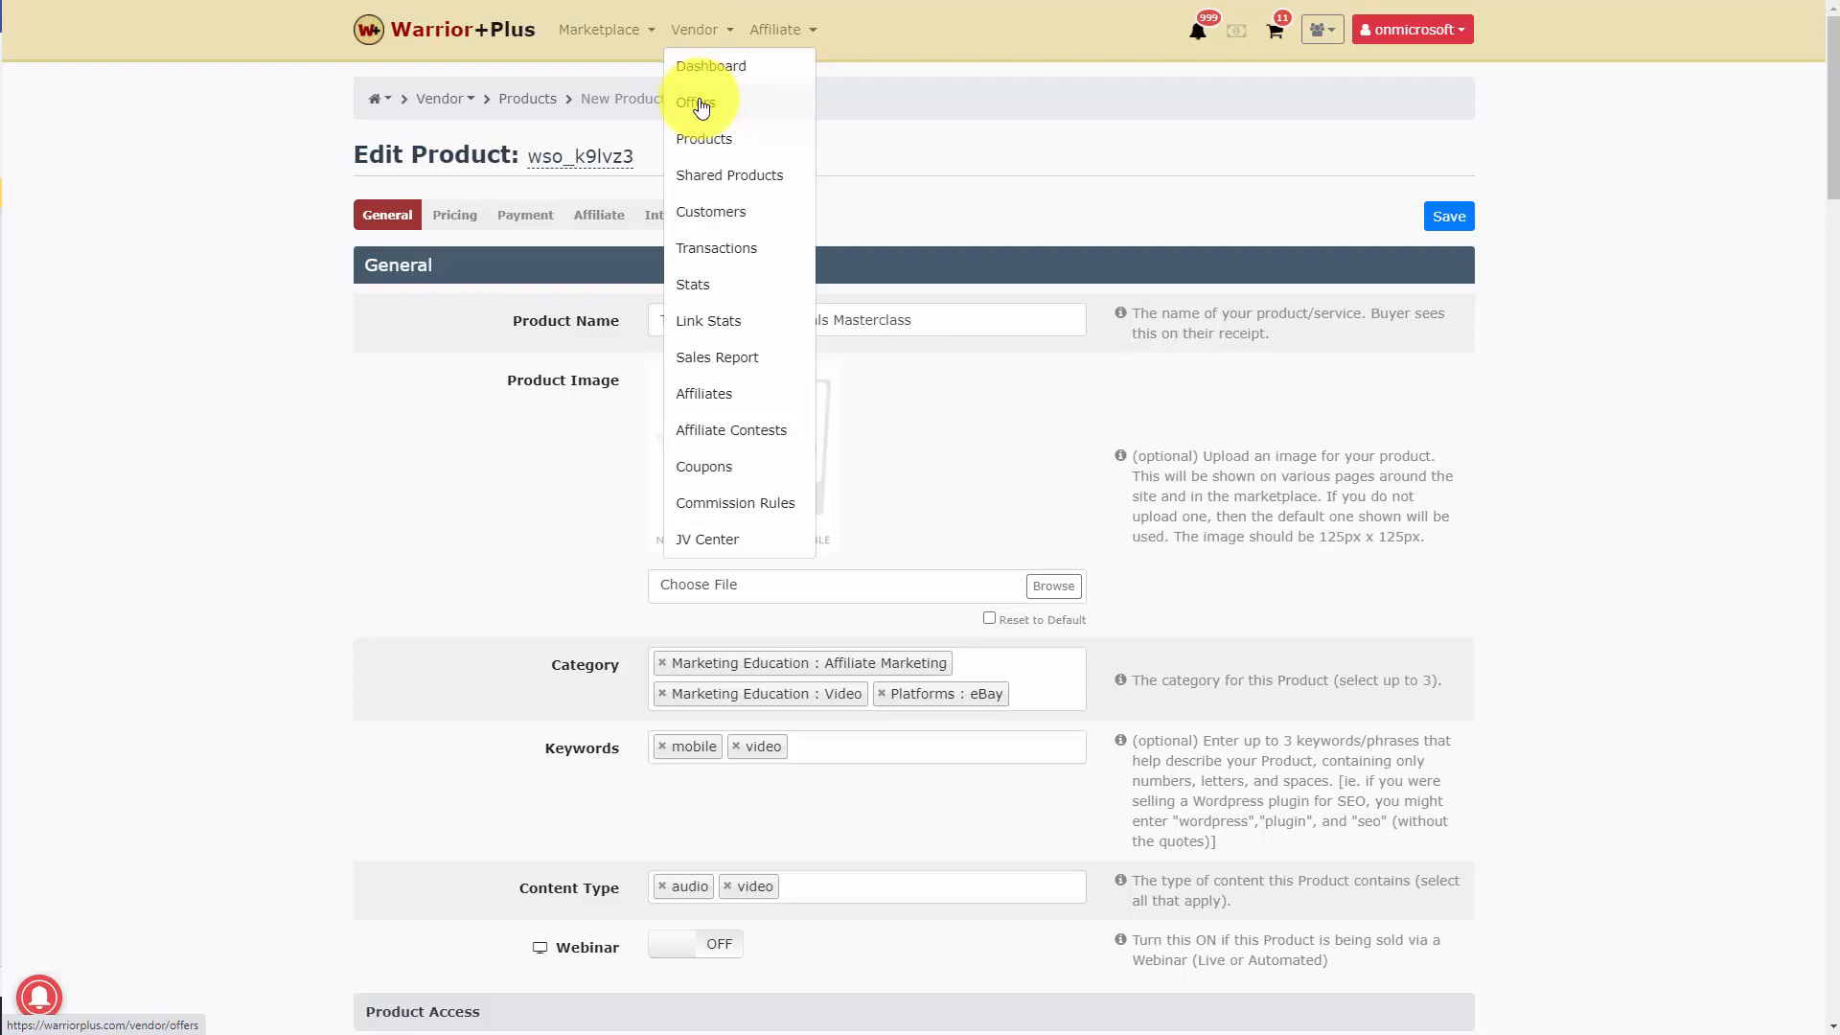
Step: Start a new offer from the vendor's offers list and look over the first form of the offer setup
left_click(699, 100)
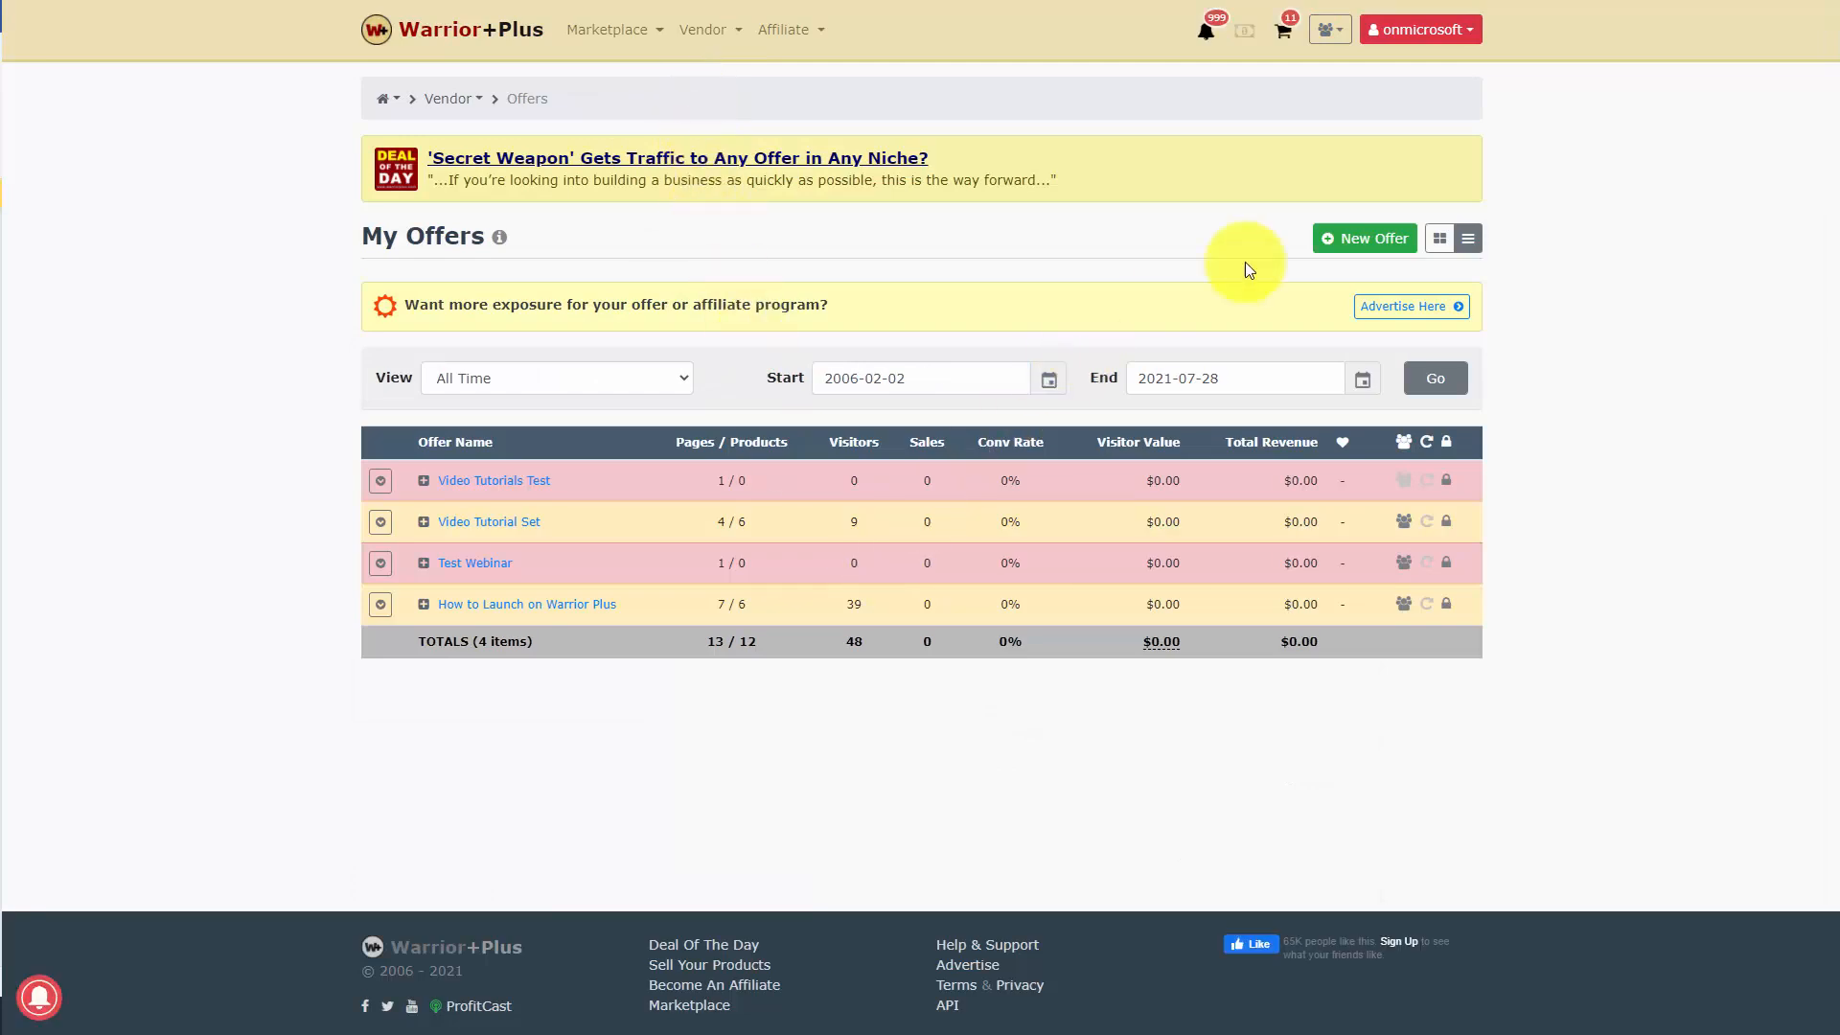
left_click(1337, 236)
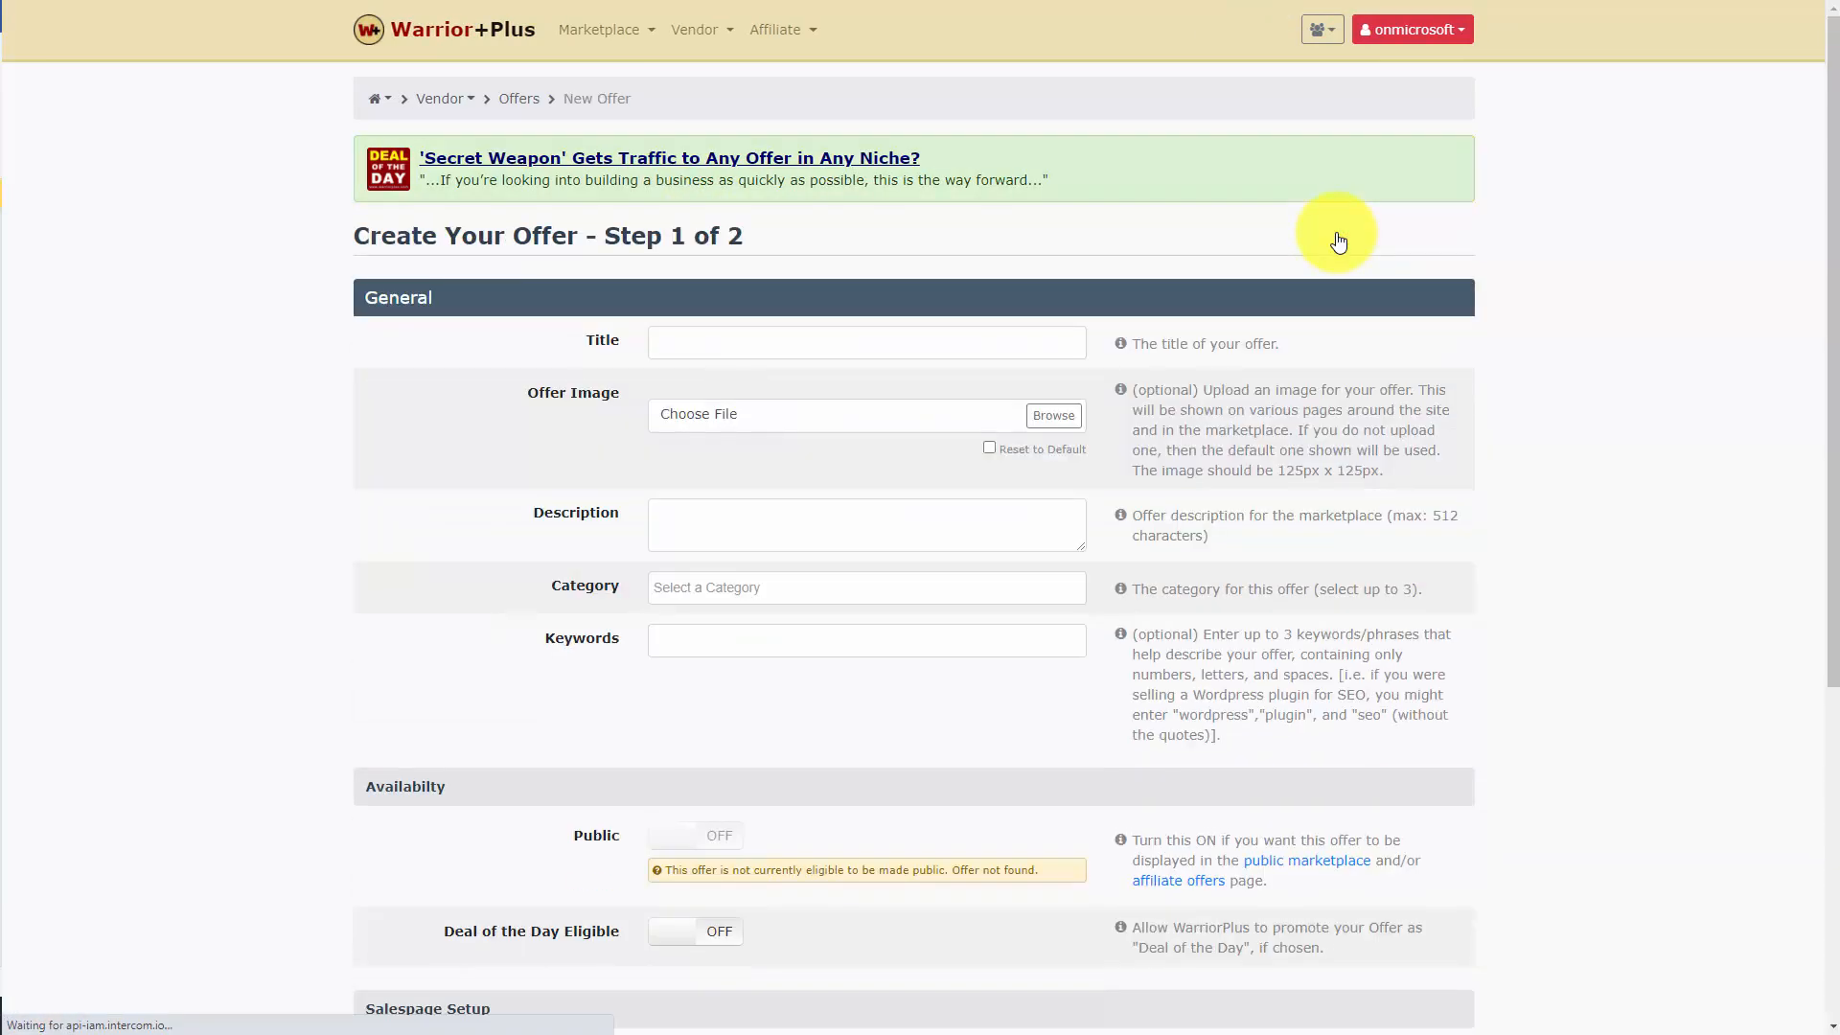
left_click(713, 341)
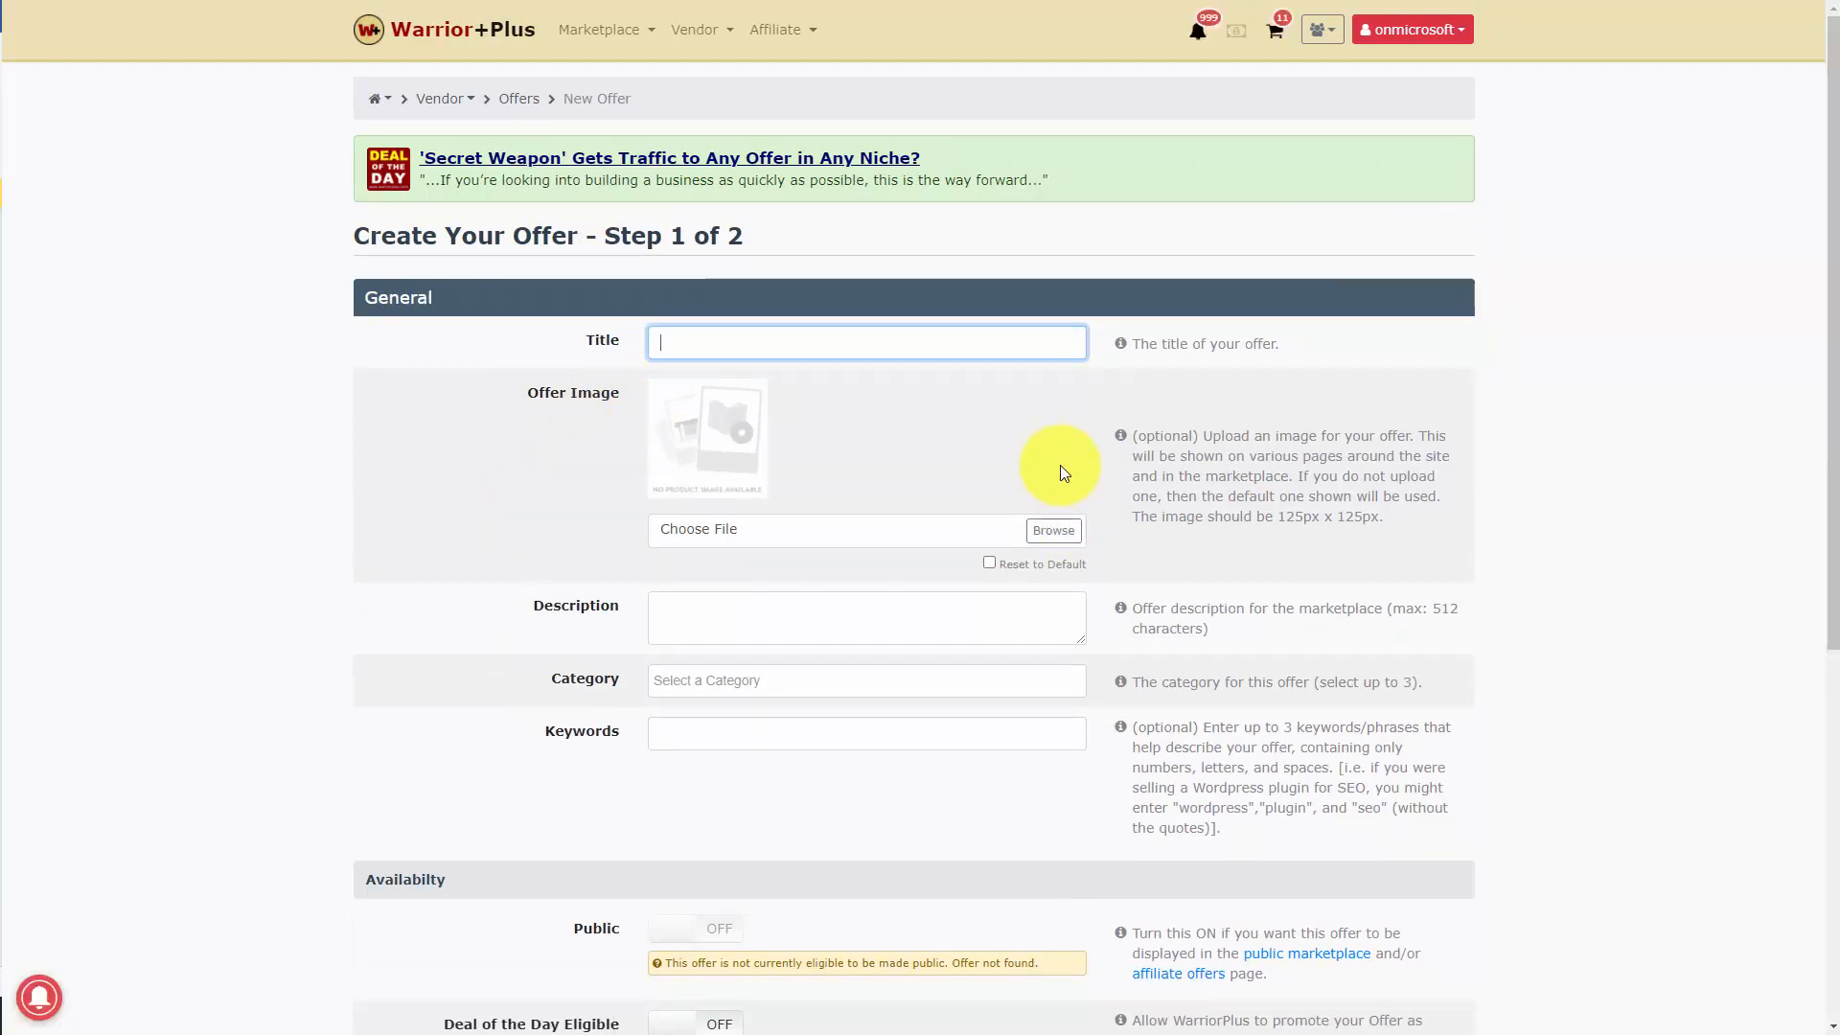
scroll(1060, 464, "down", 5)
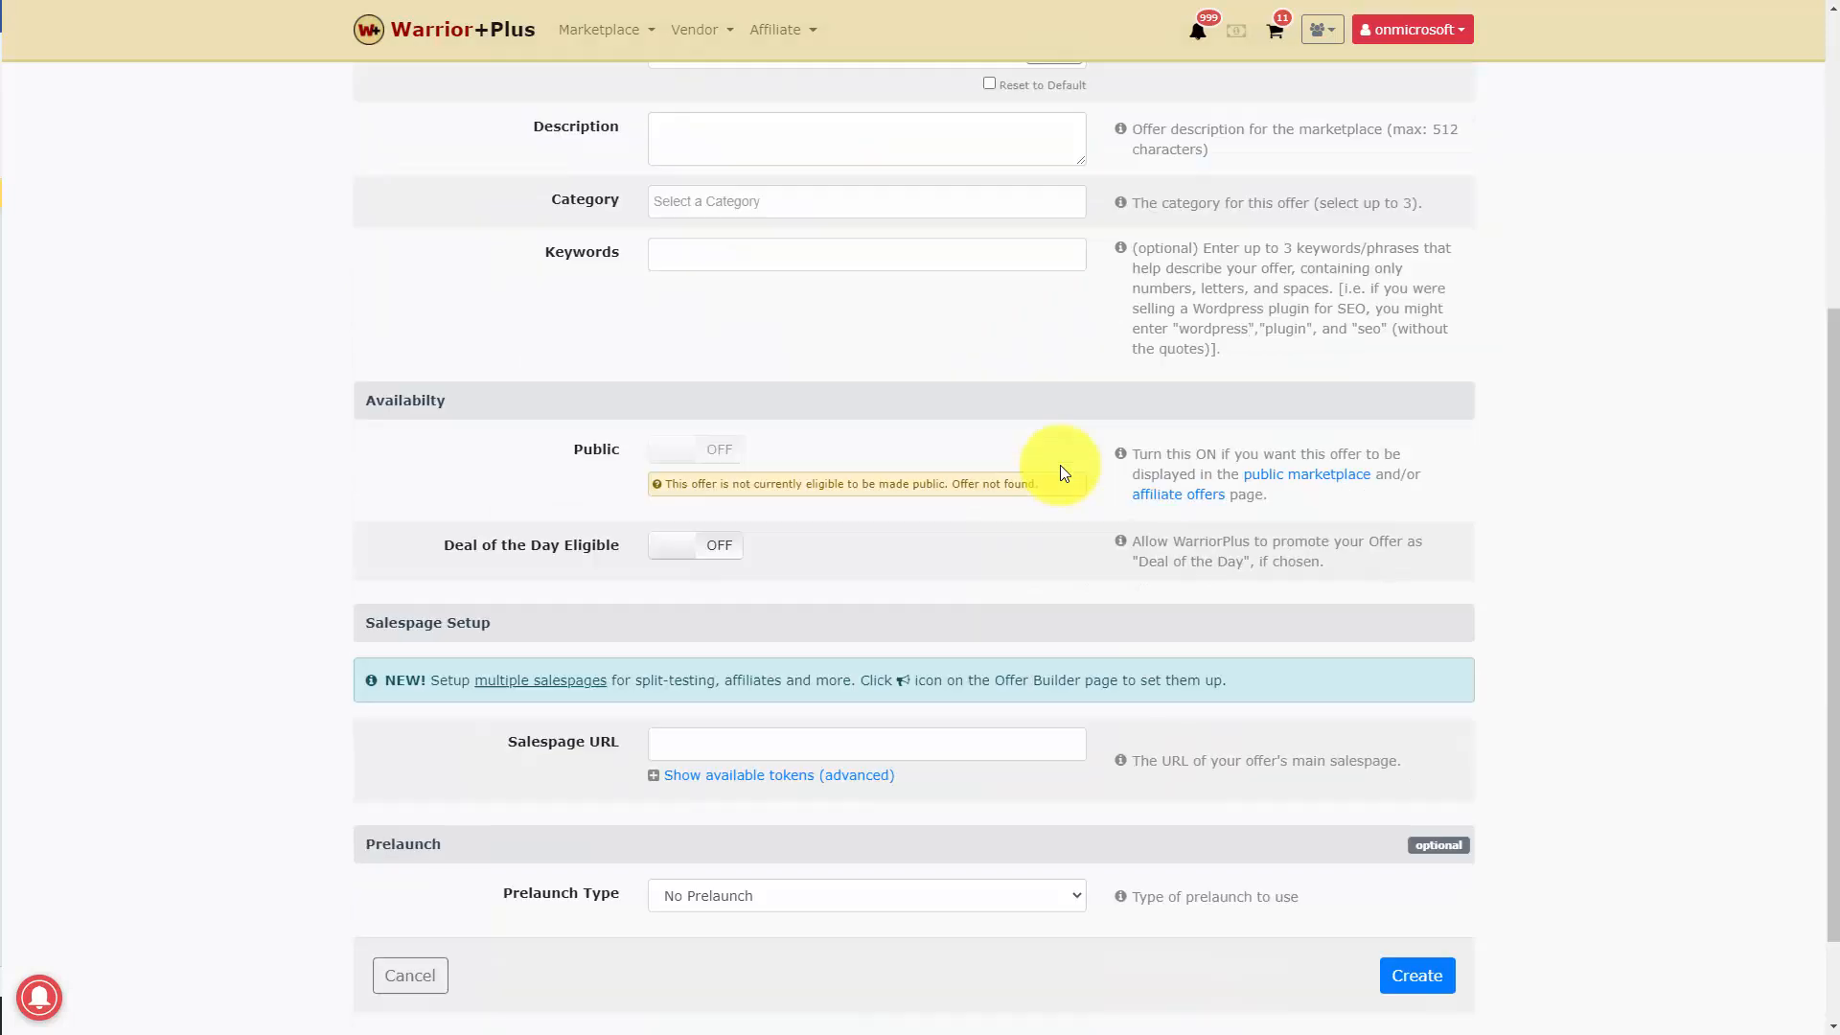
scroll(1052, 479, "down", 2)
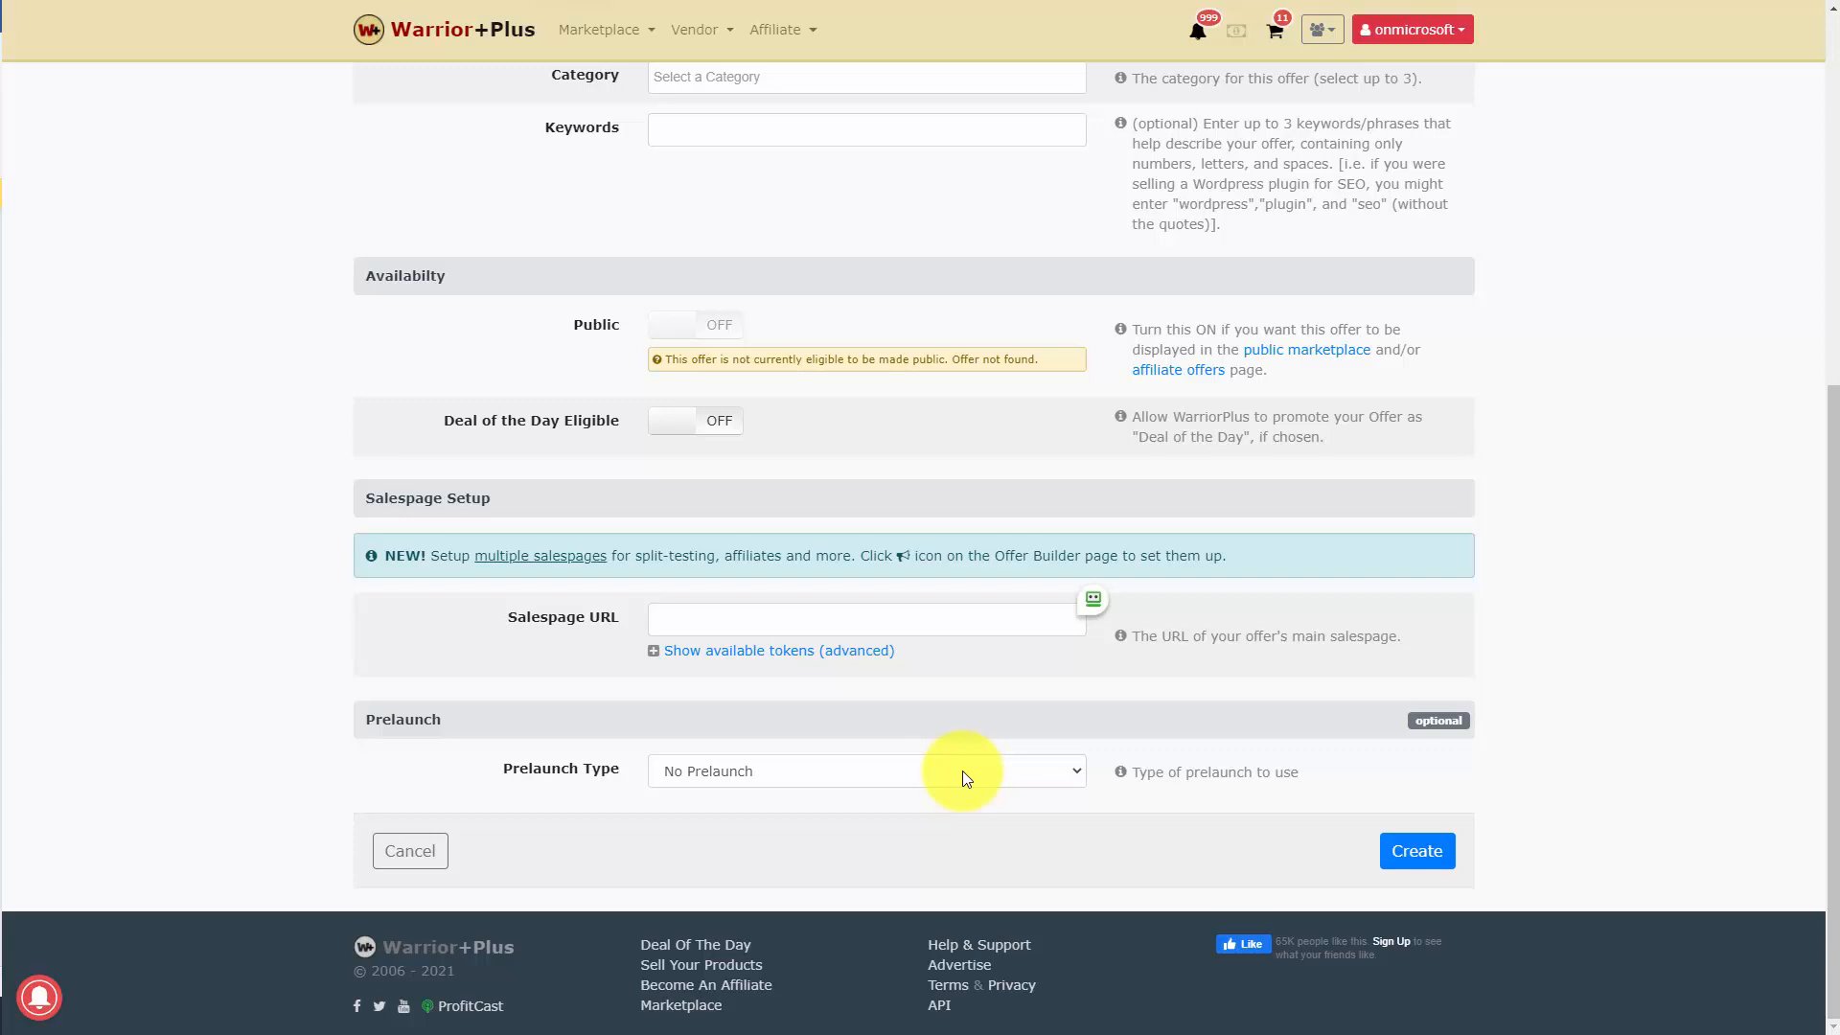
scroll(962, 770, "up", 6)
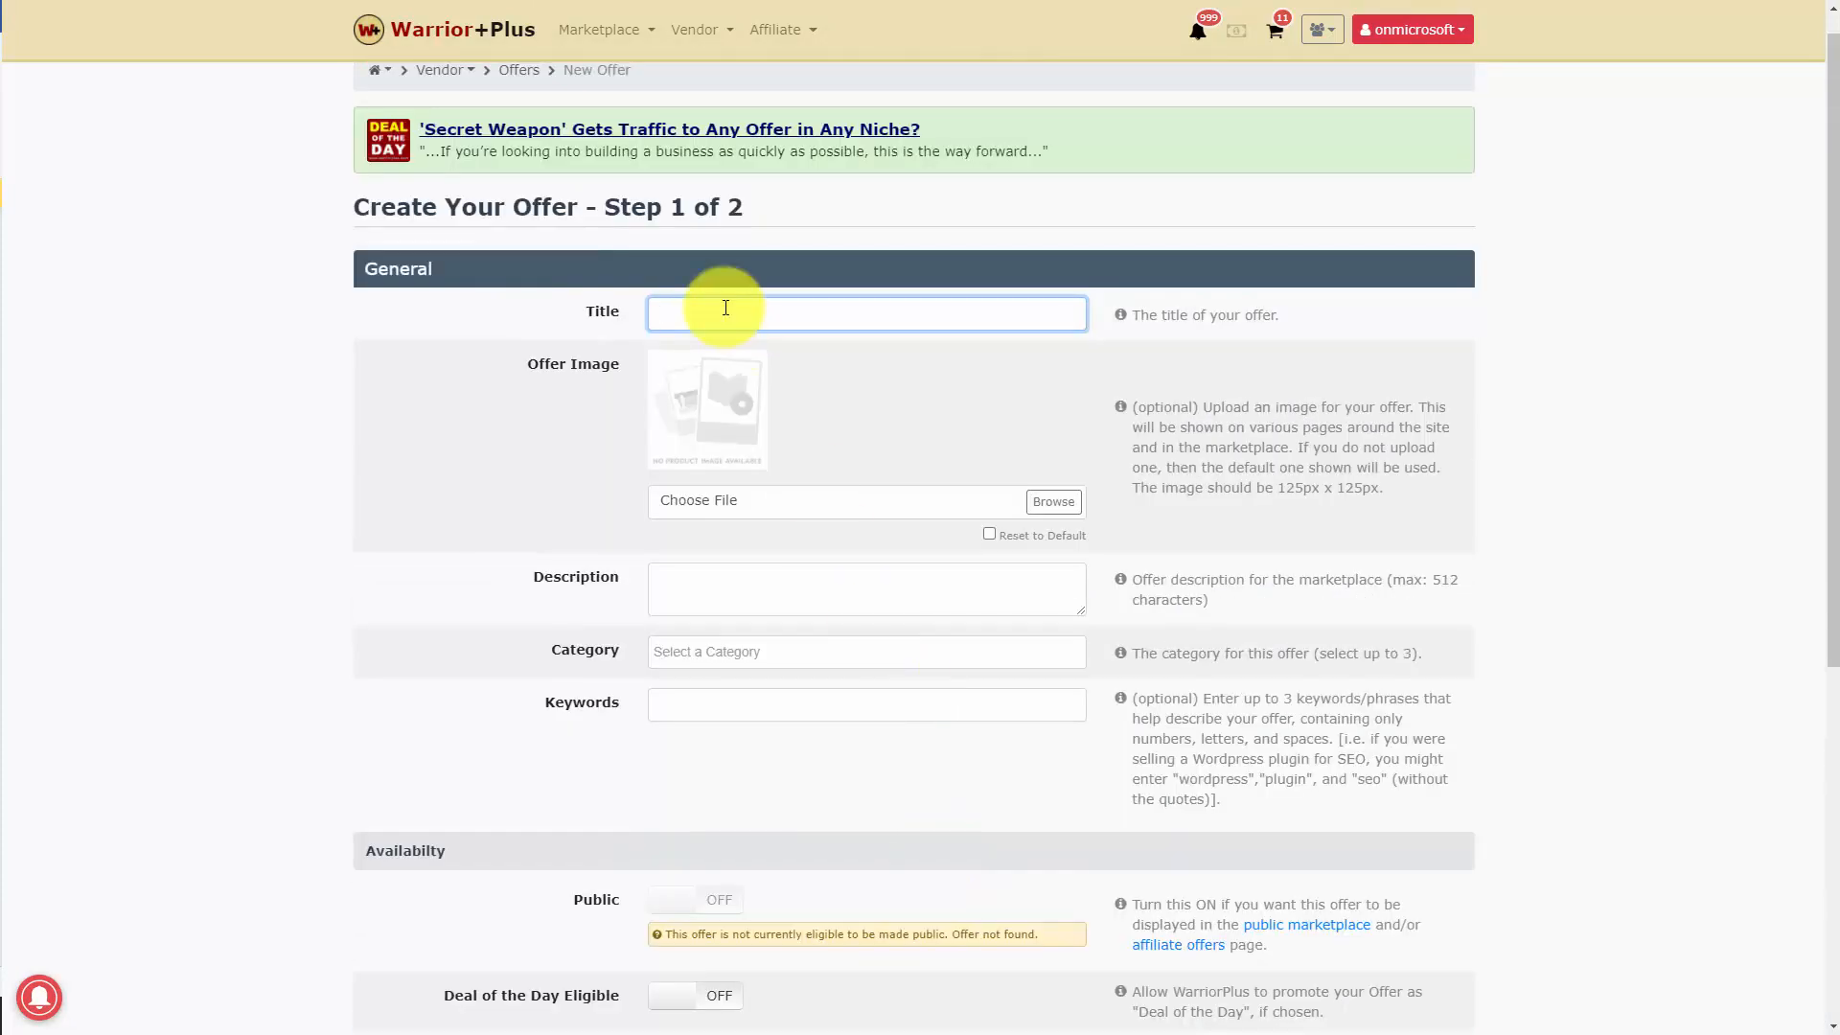
Step: Set title Video Tutorials Offer, description Video Tutorials, category Industries : Local Business and keyword Video Actors, and enable Deal of the Day eligibility
left_click(726, 308)
left_click(724, 332)
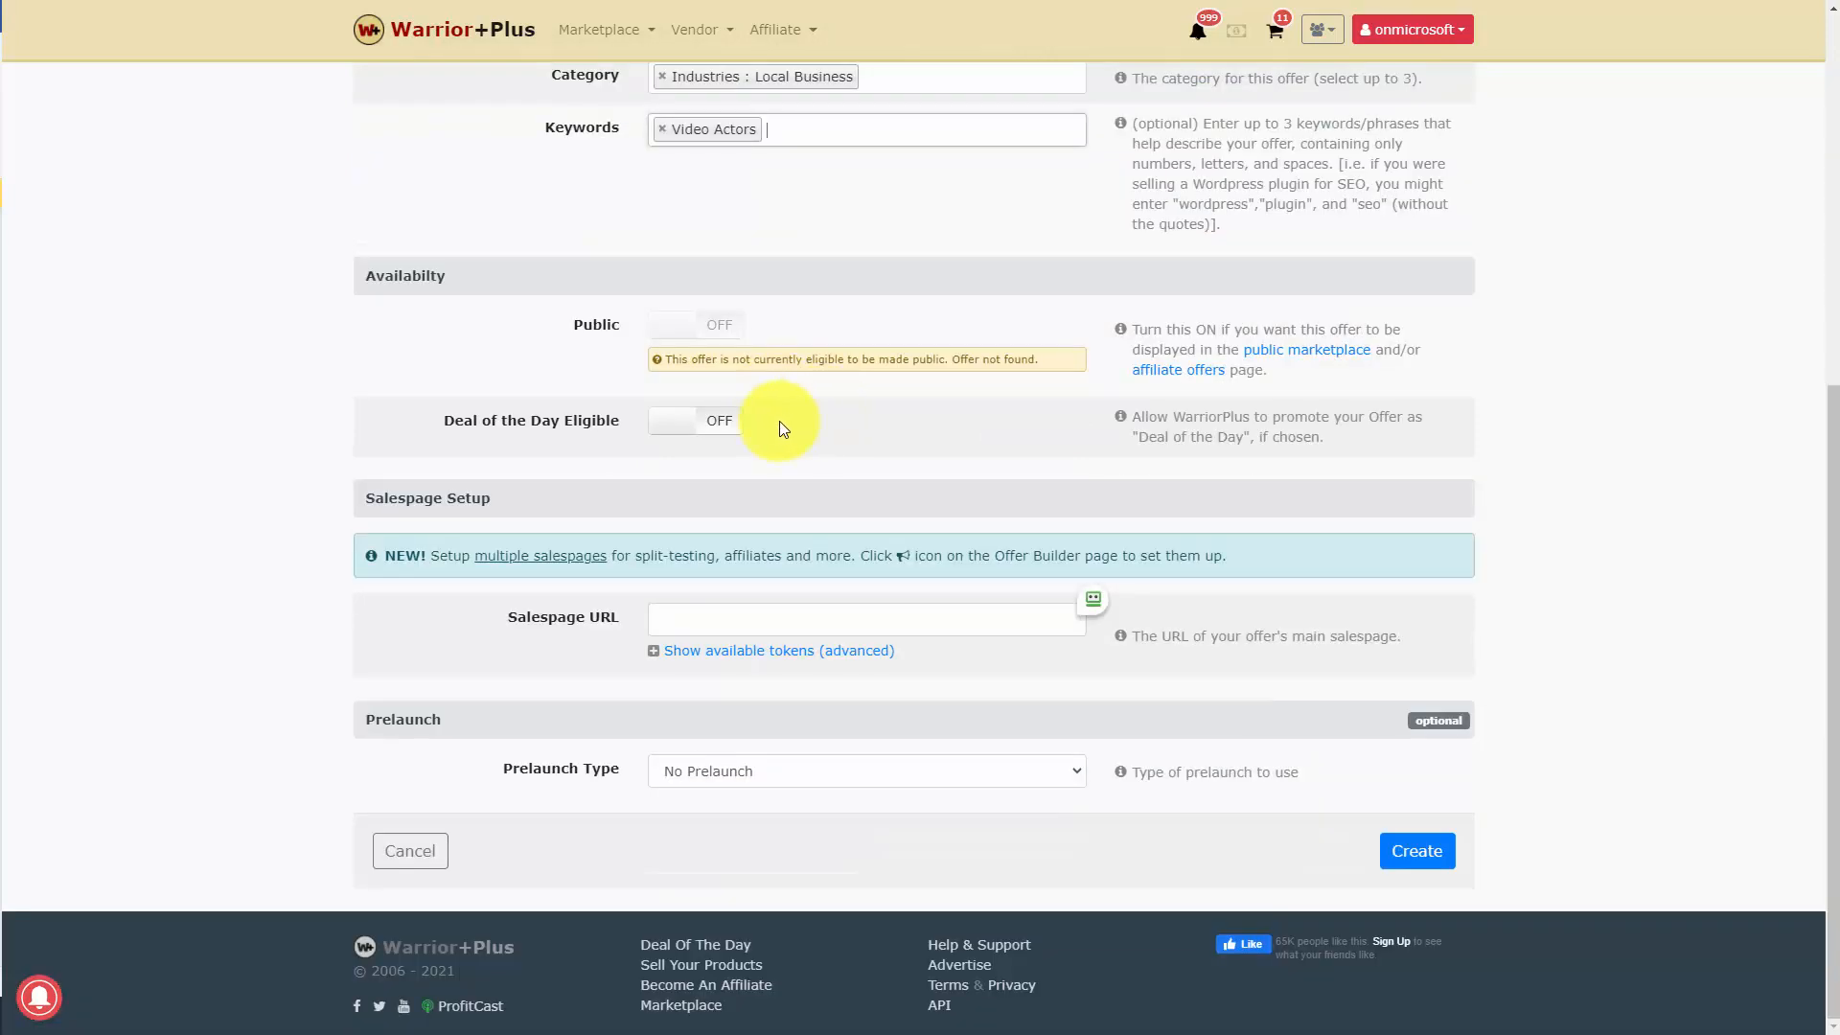
left_click(718, 424)
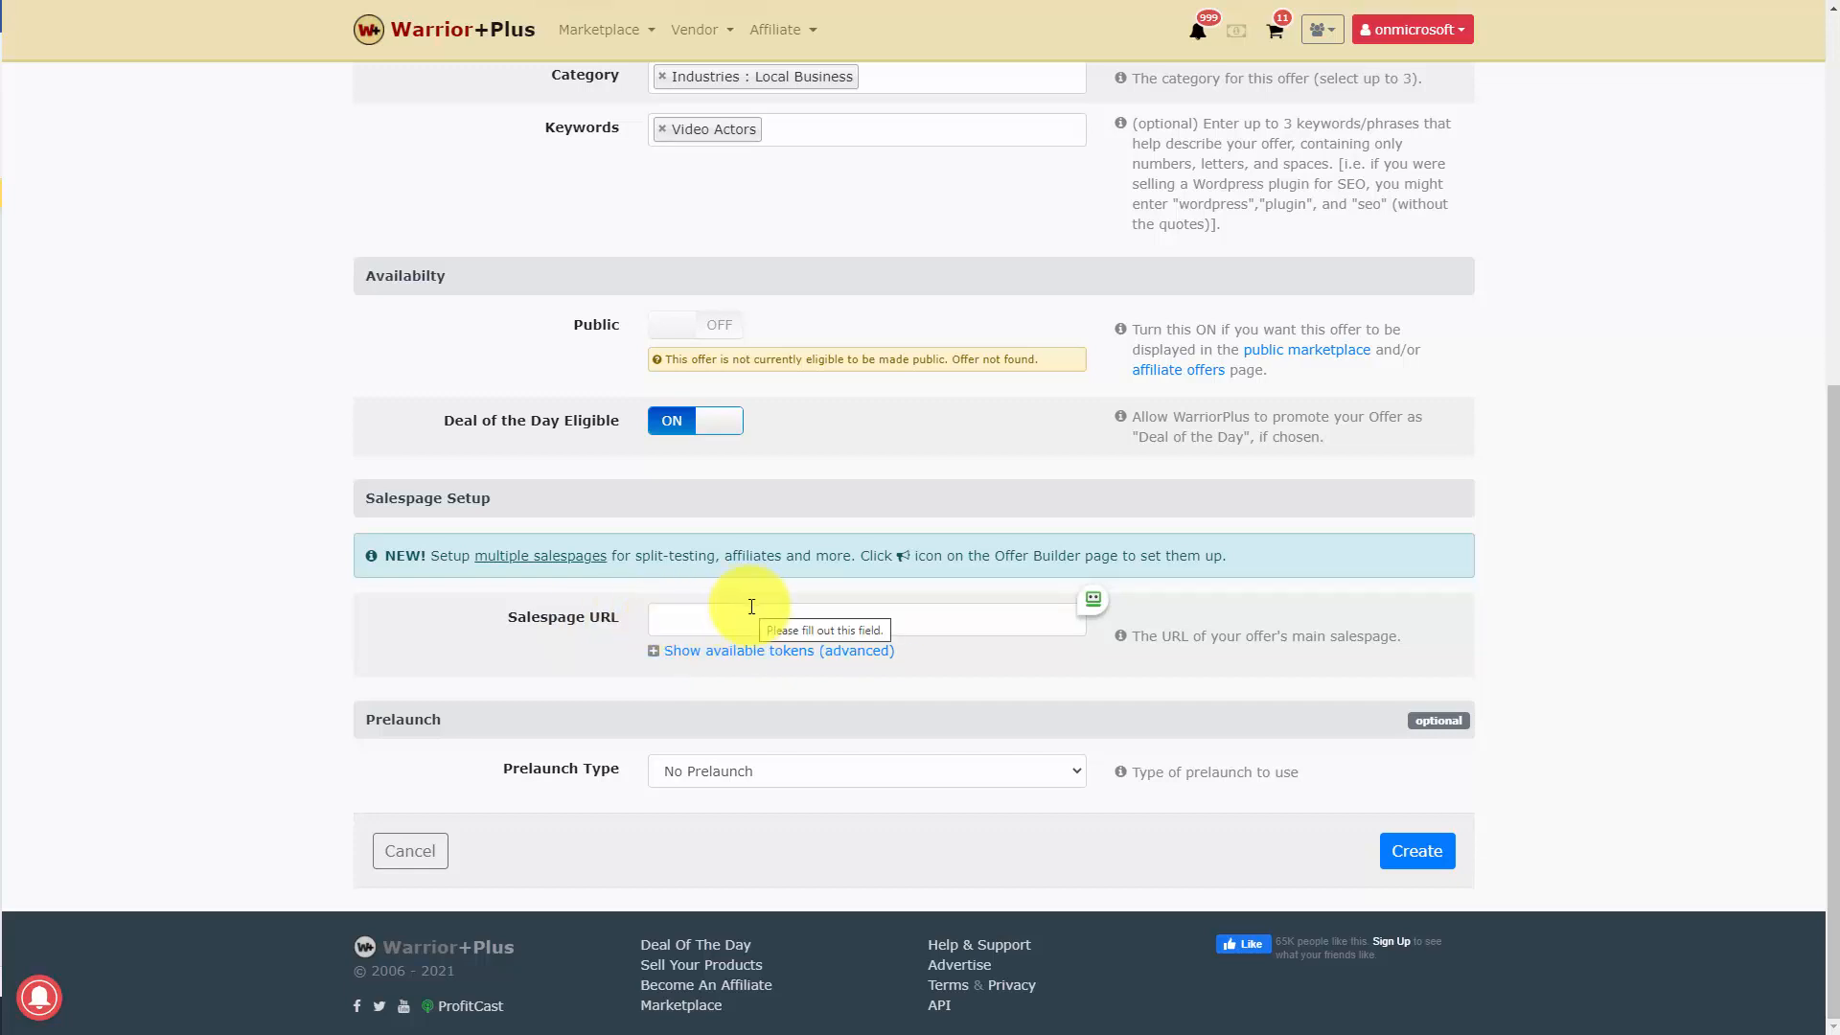
Step: Enter the salespage URL ending in /the-fourth-sales-page-2/ and submit the first part of the offer setup
left_click(686, 624)
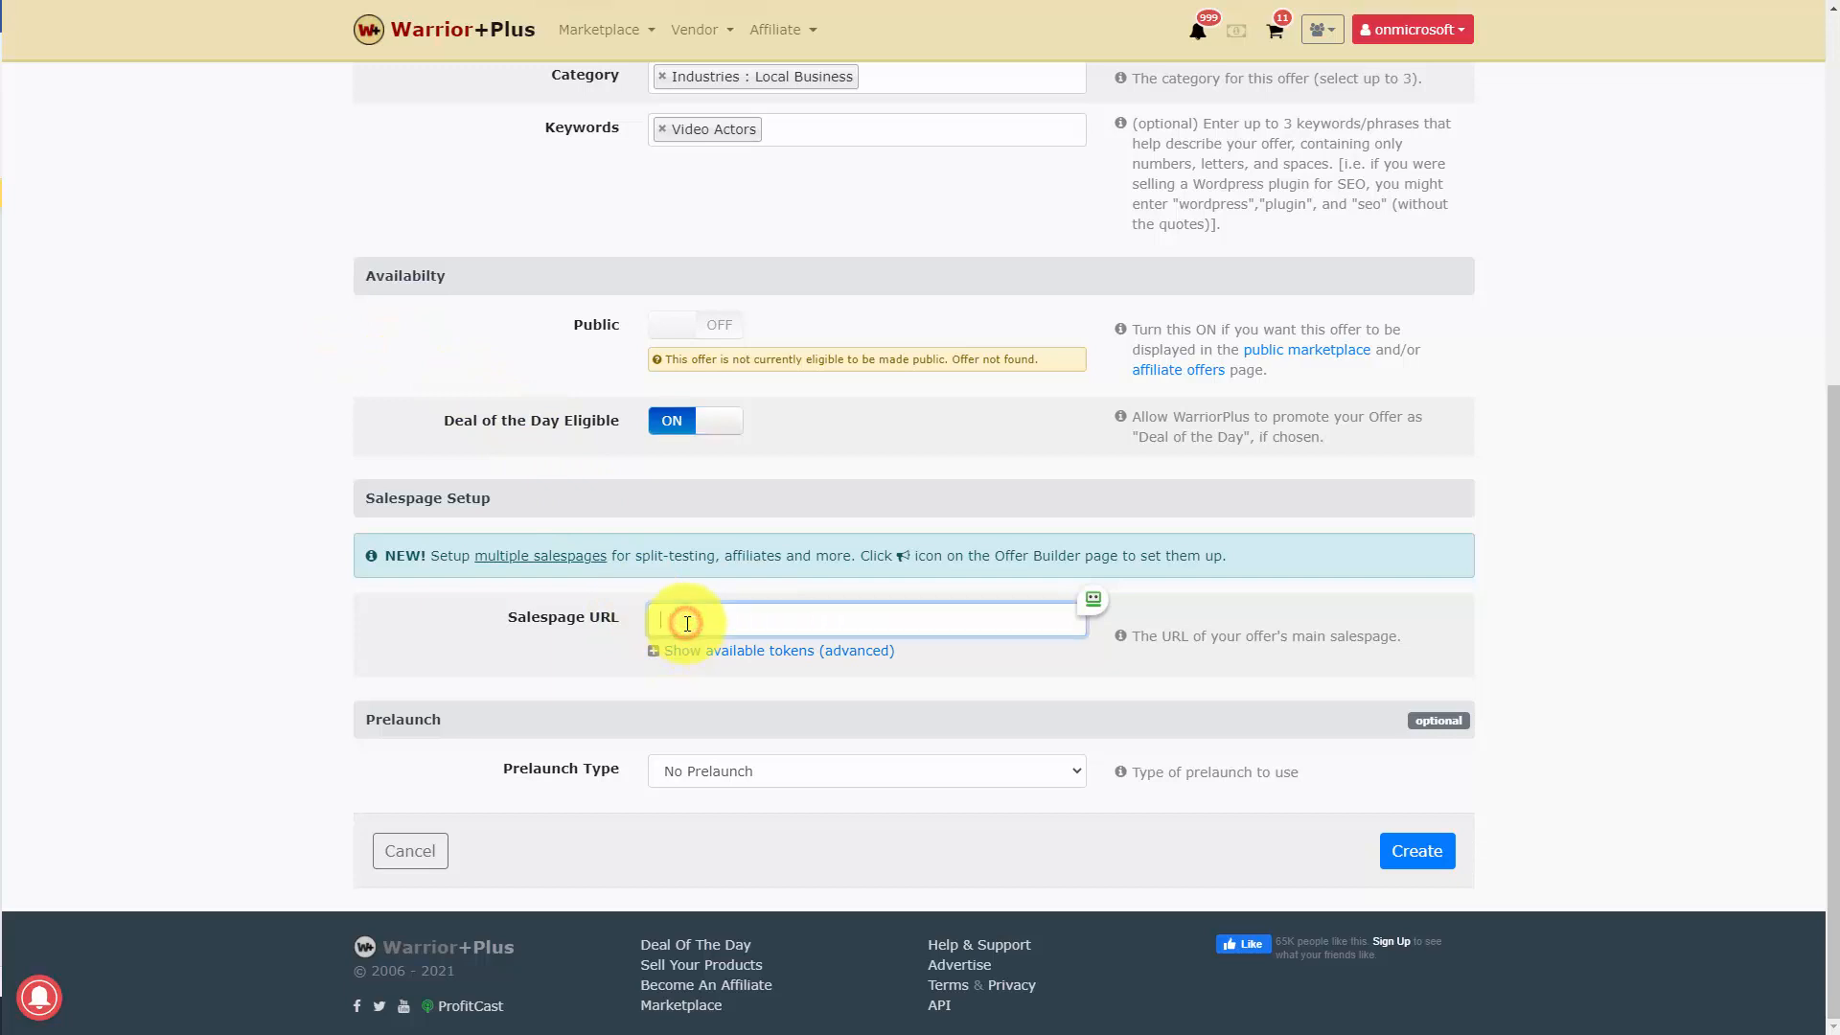
type("https://thomasduncanone.com/the-fourth-sales-page-2/")
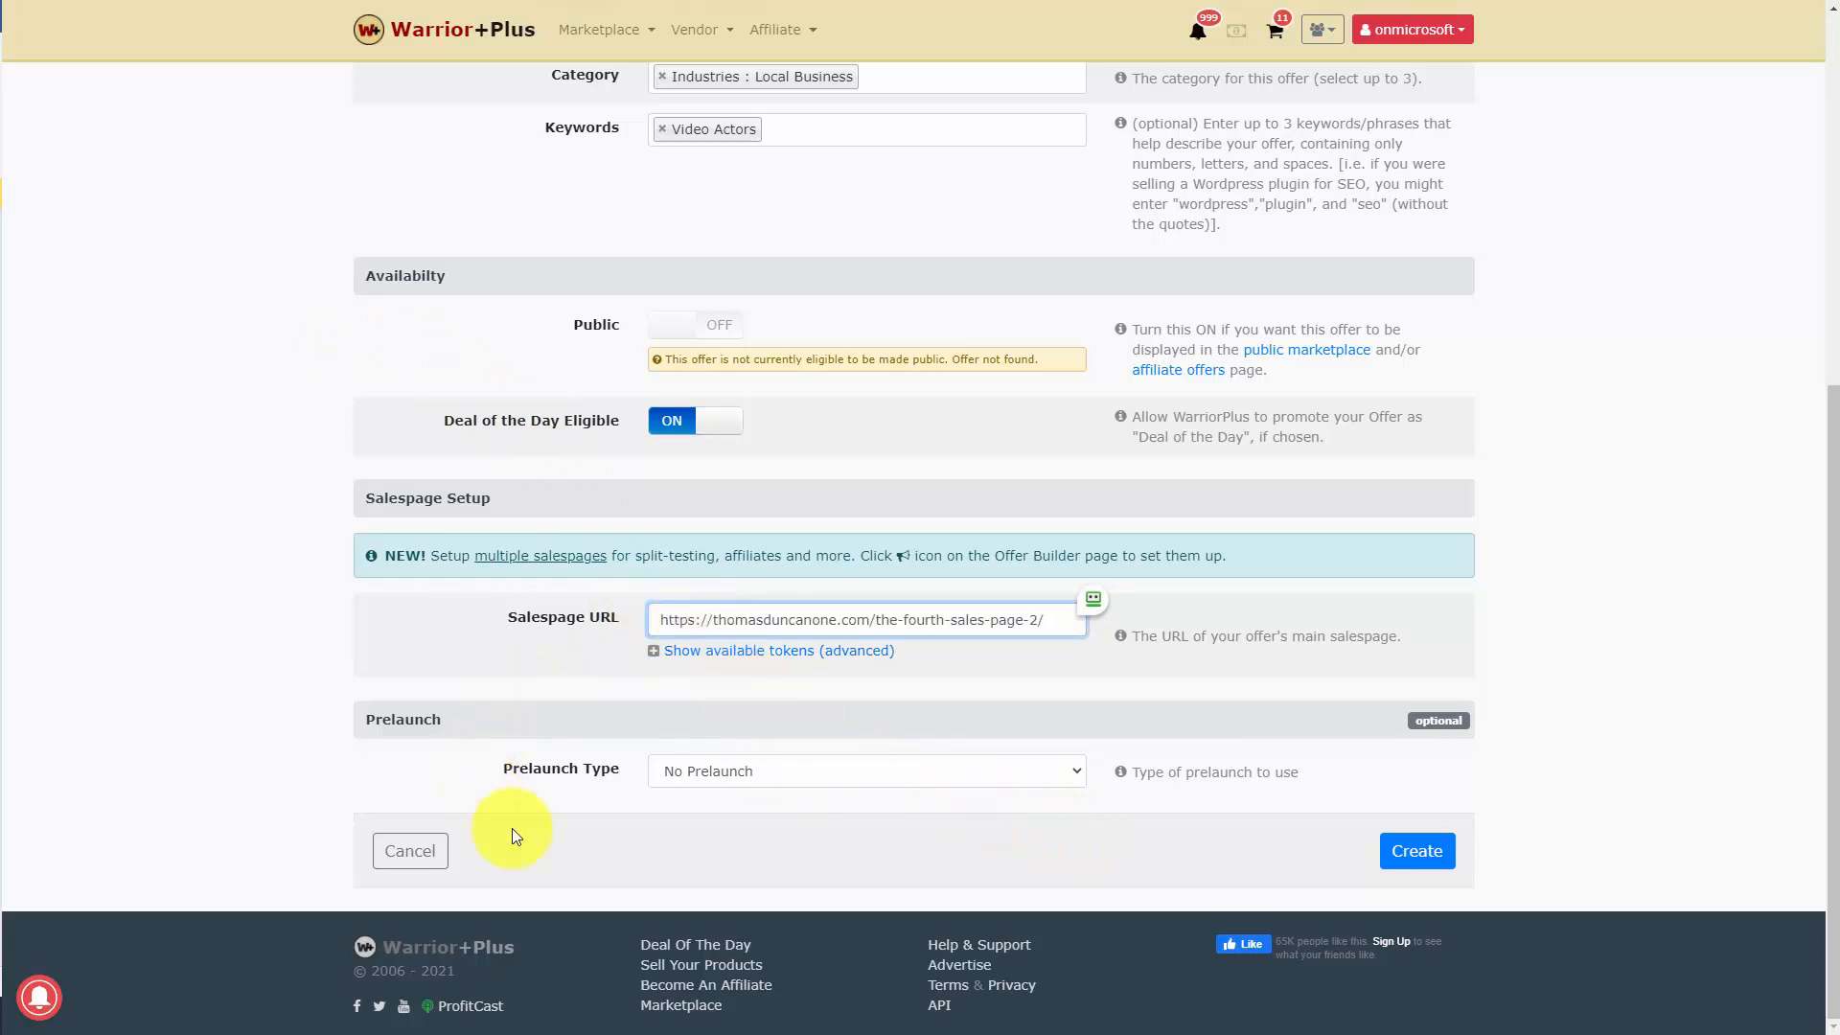
left_click(1420, 865)
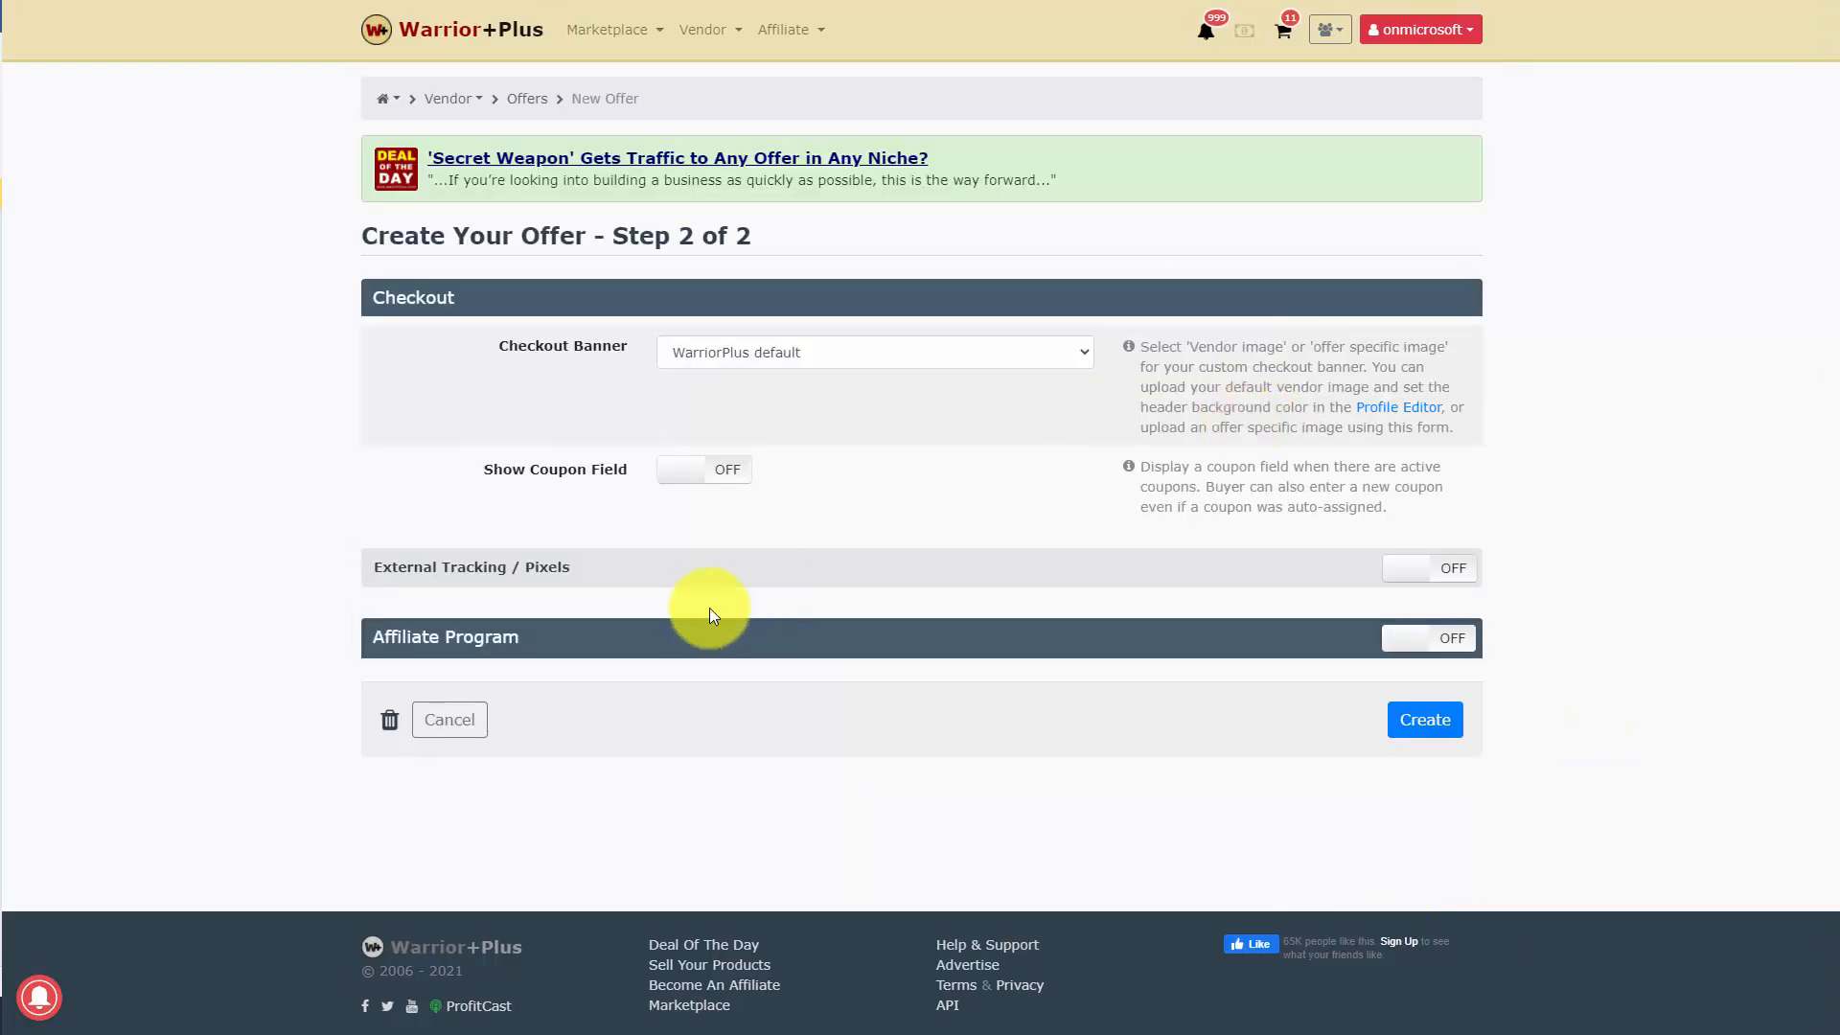
left_click(848, 355)
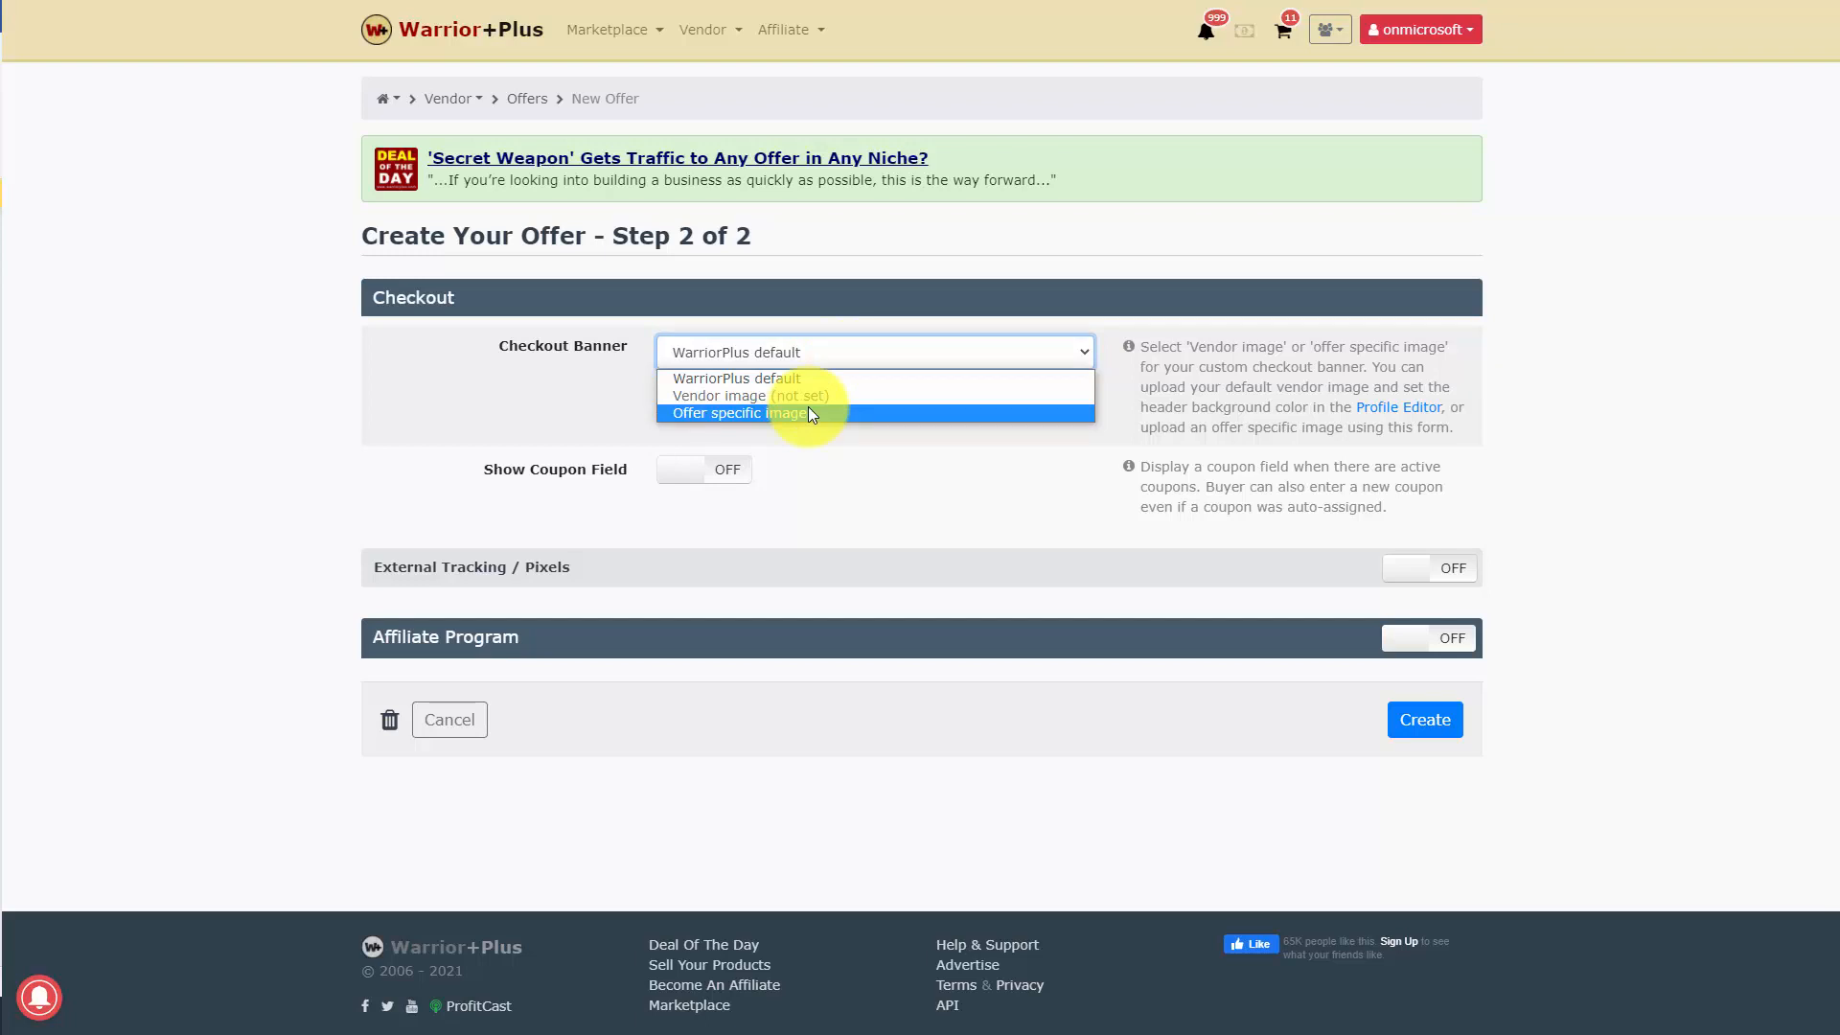
left_click(808, 413)
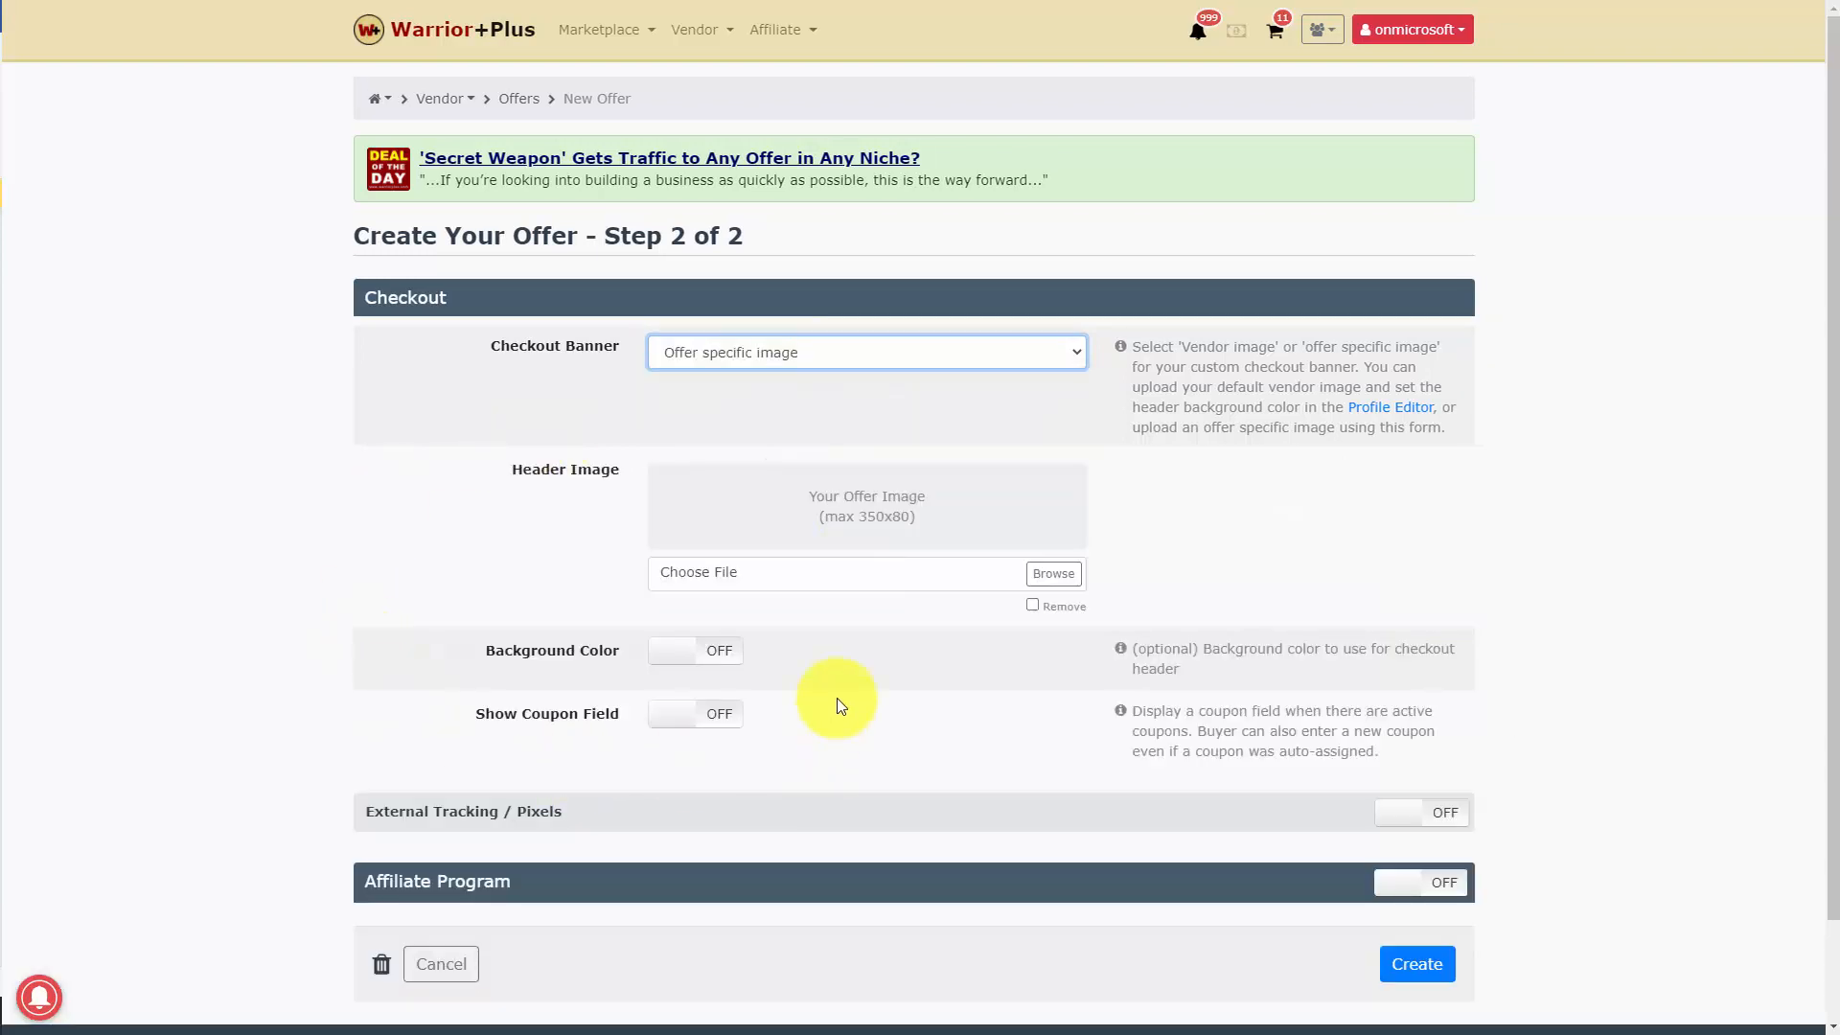
left_click(813, 366)
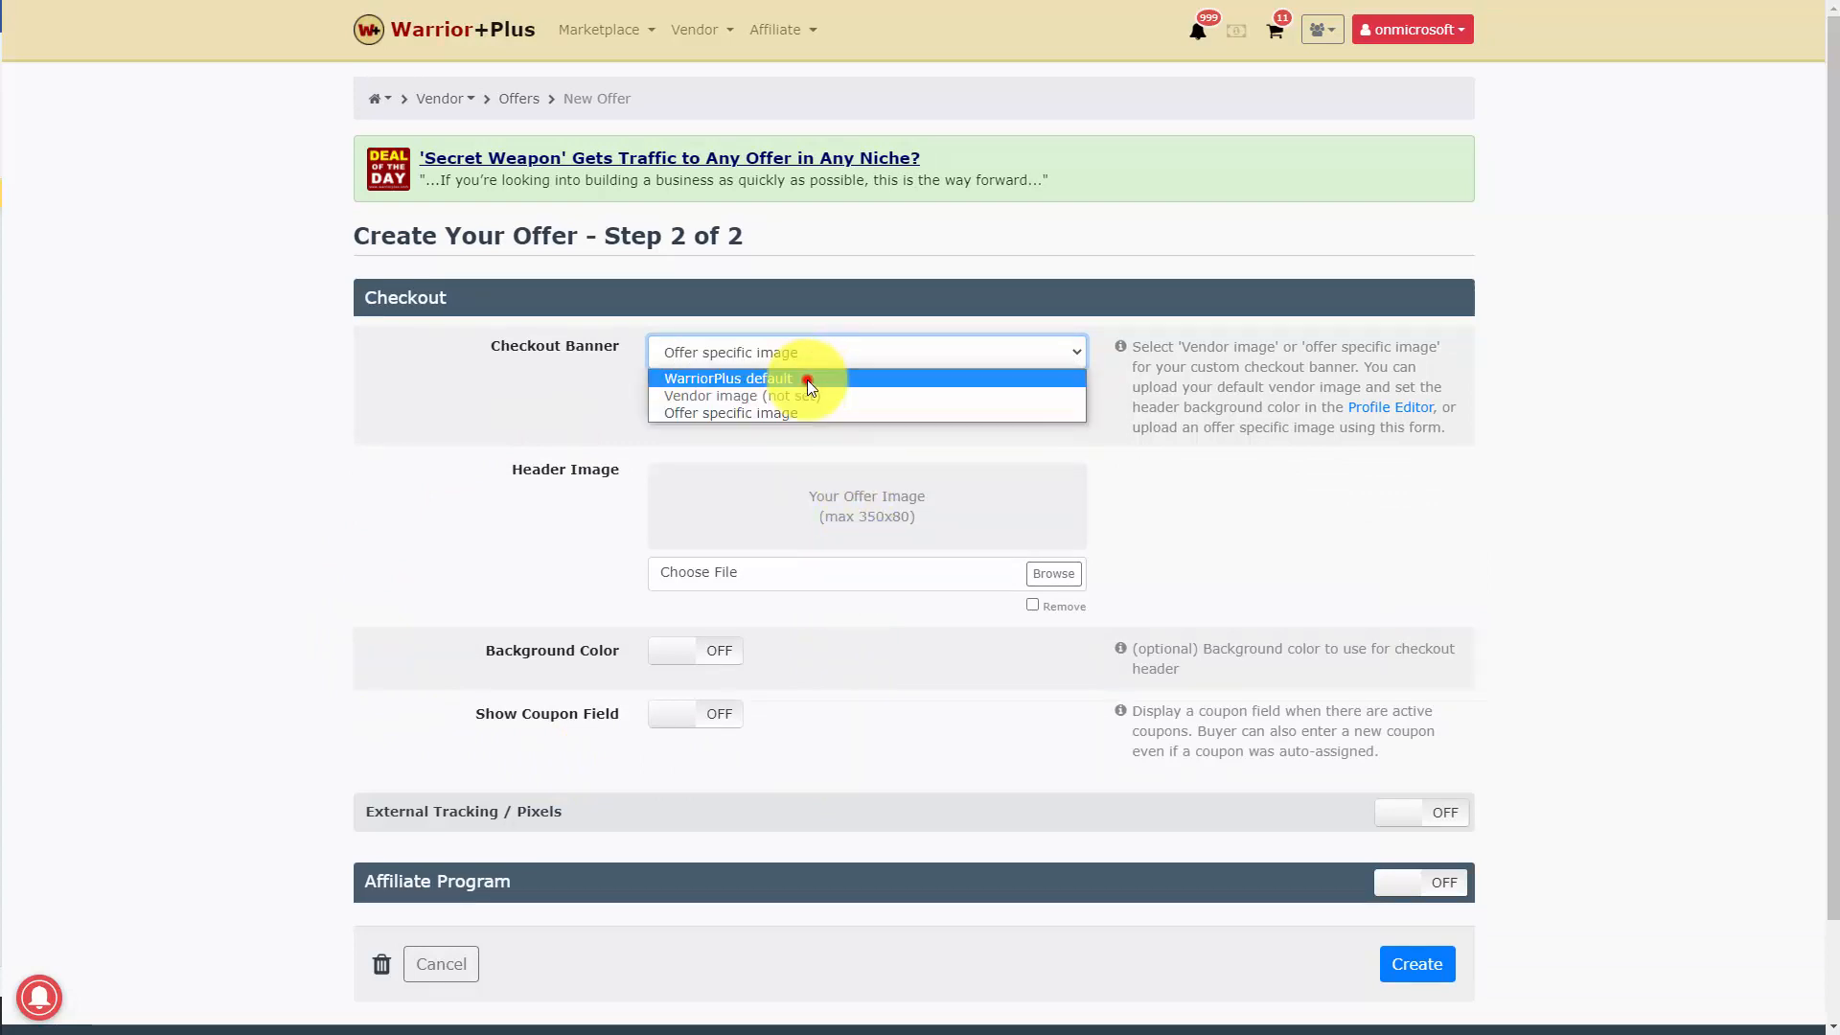
left_click(807, 380)
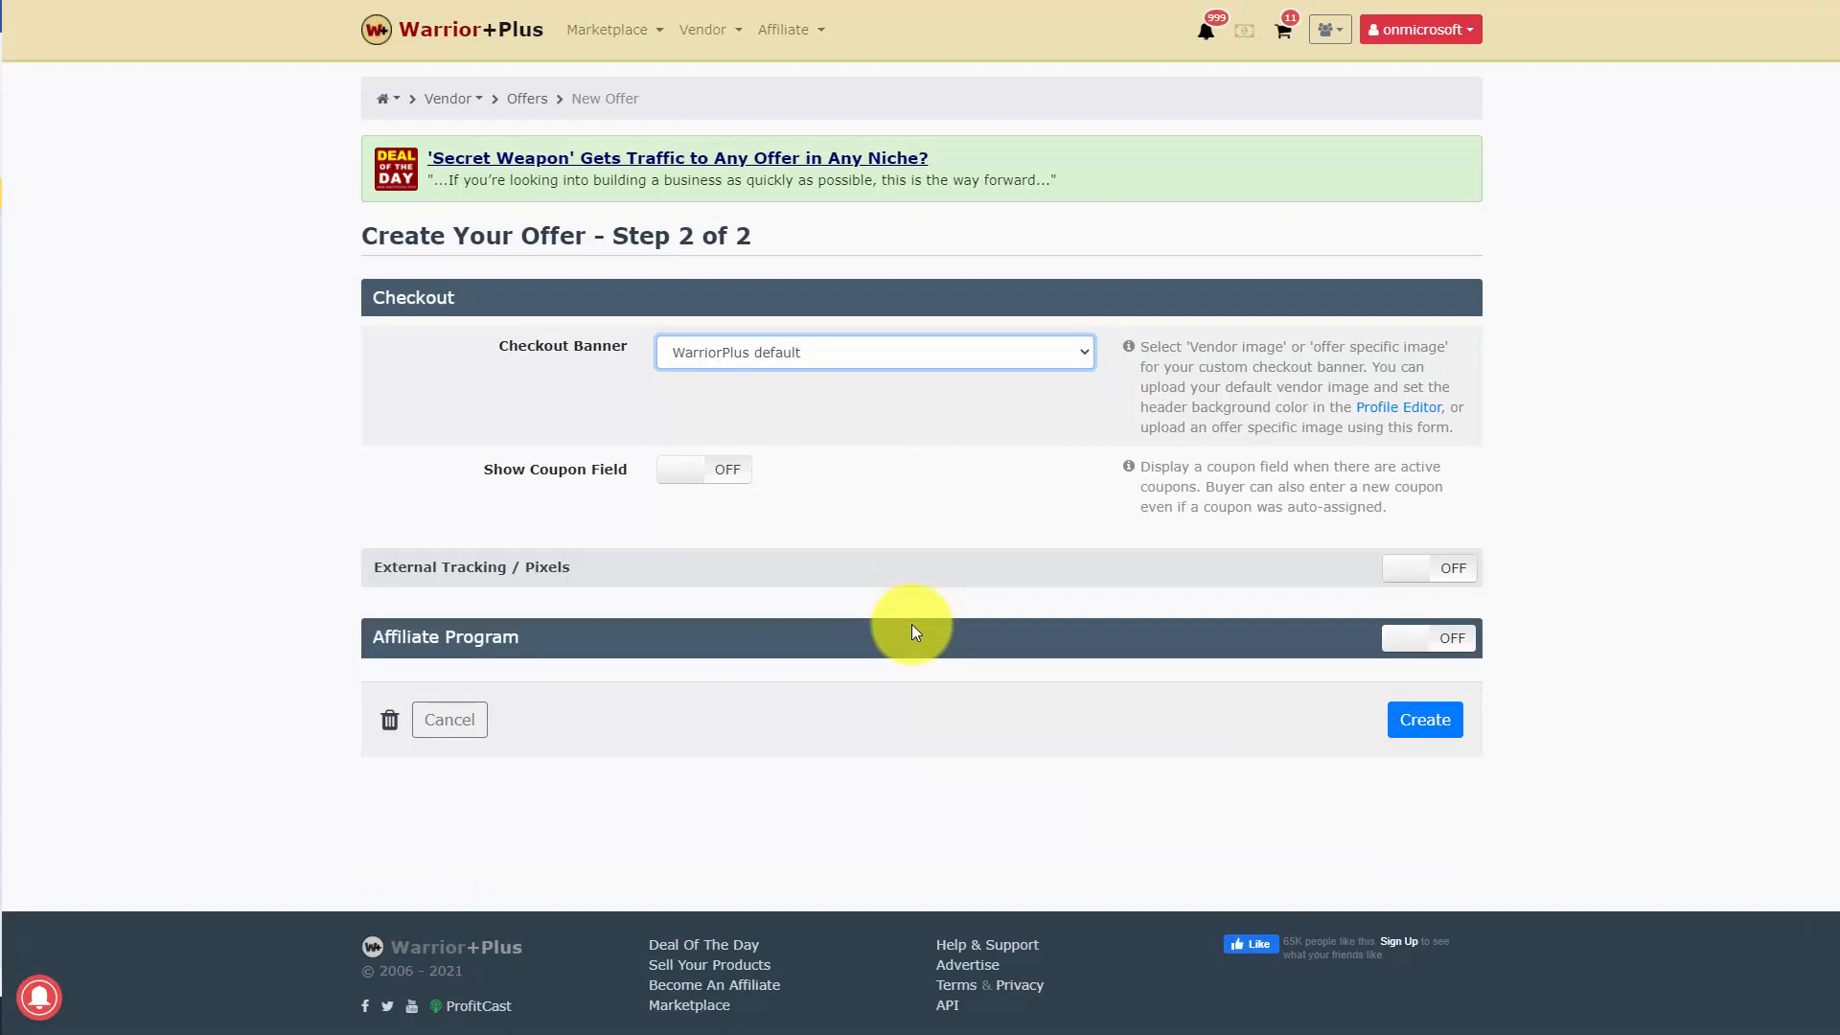
Step: Turn on the coupon field for the offer's checkout
left_click(728, 479)
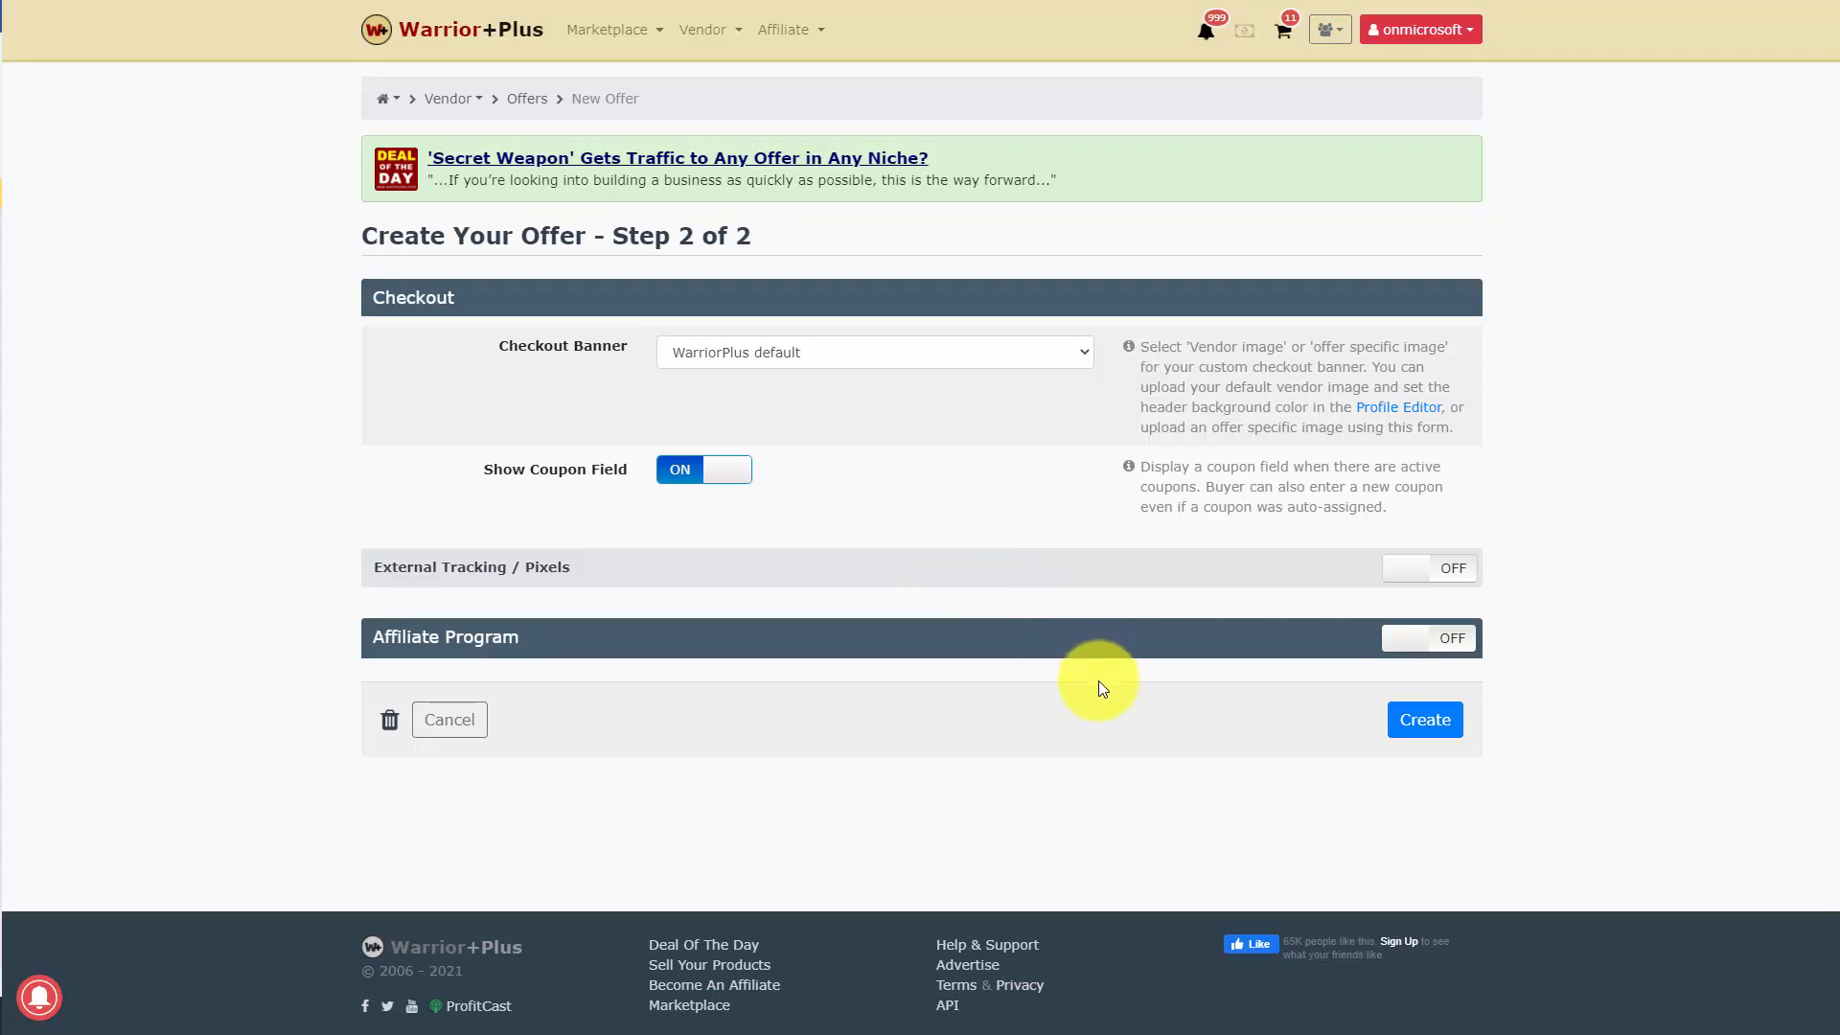
left_click(1453, 637)
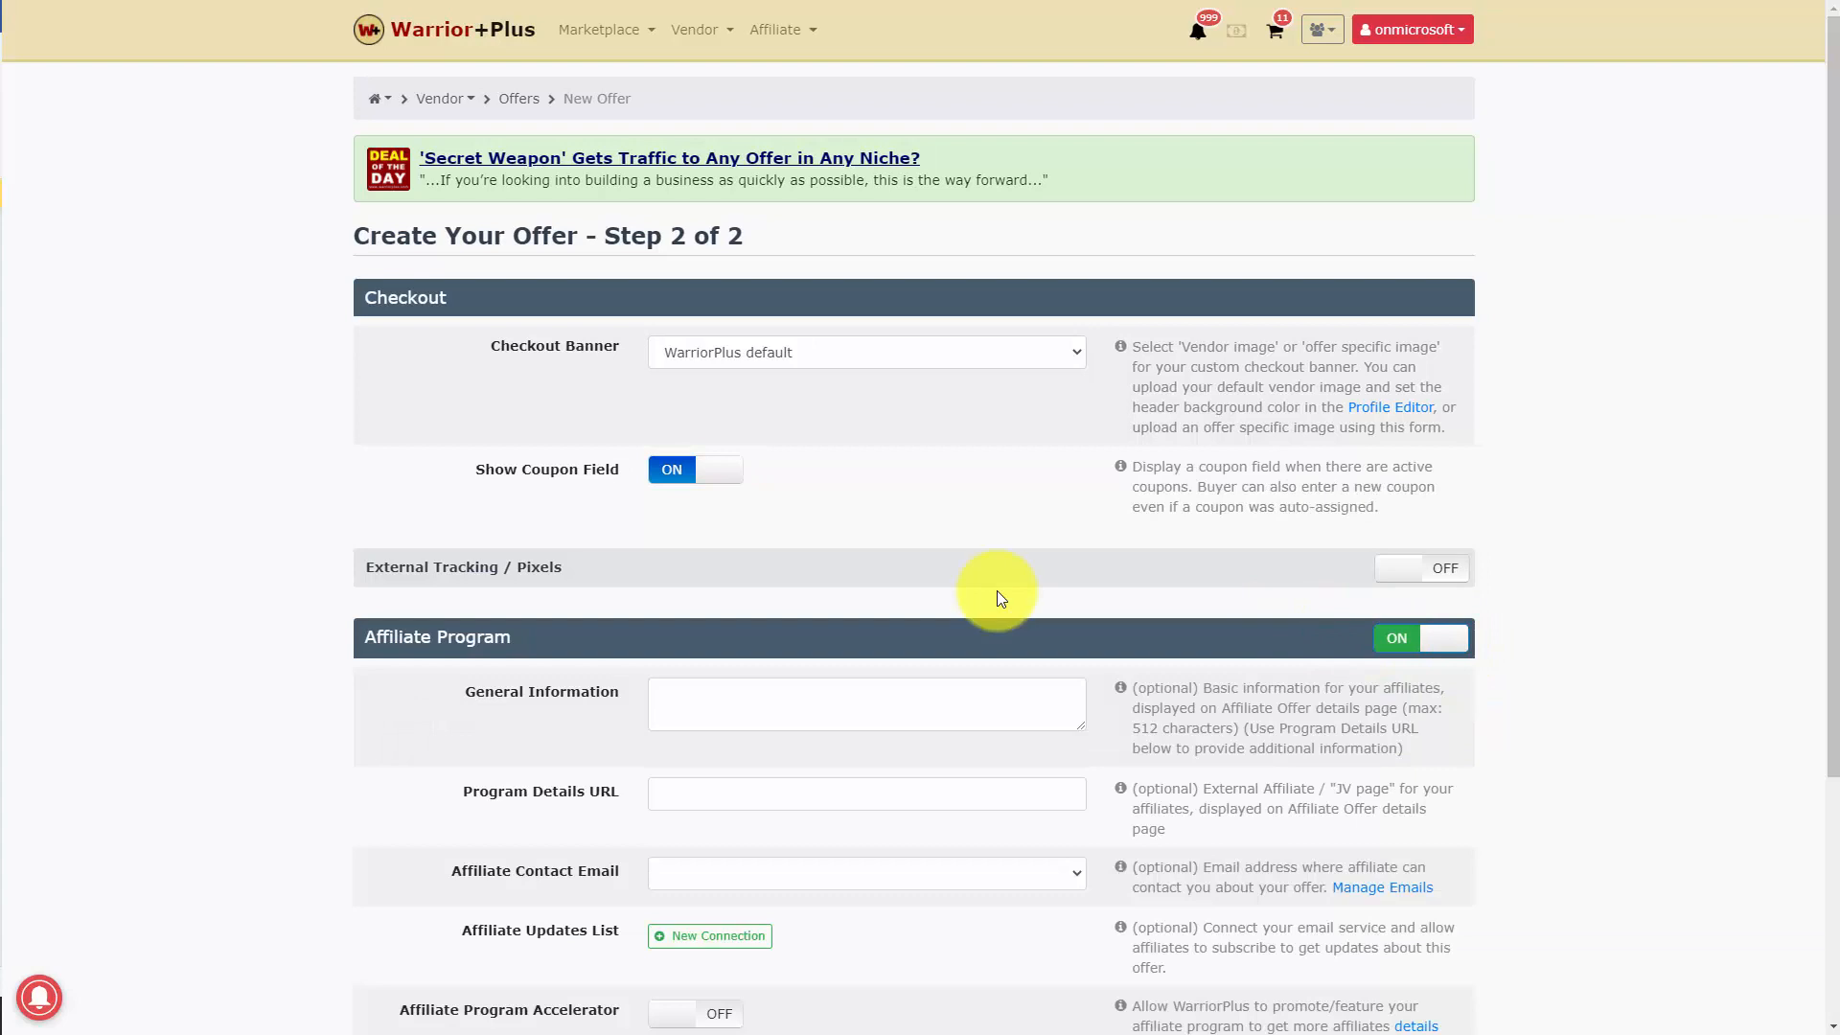
scroll(997, 599, "down", 3)
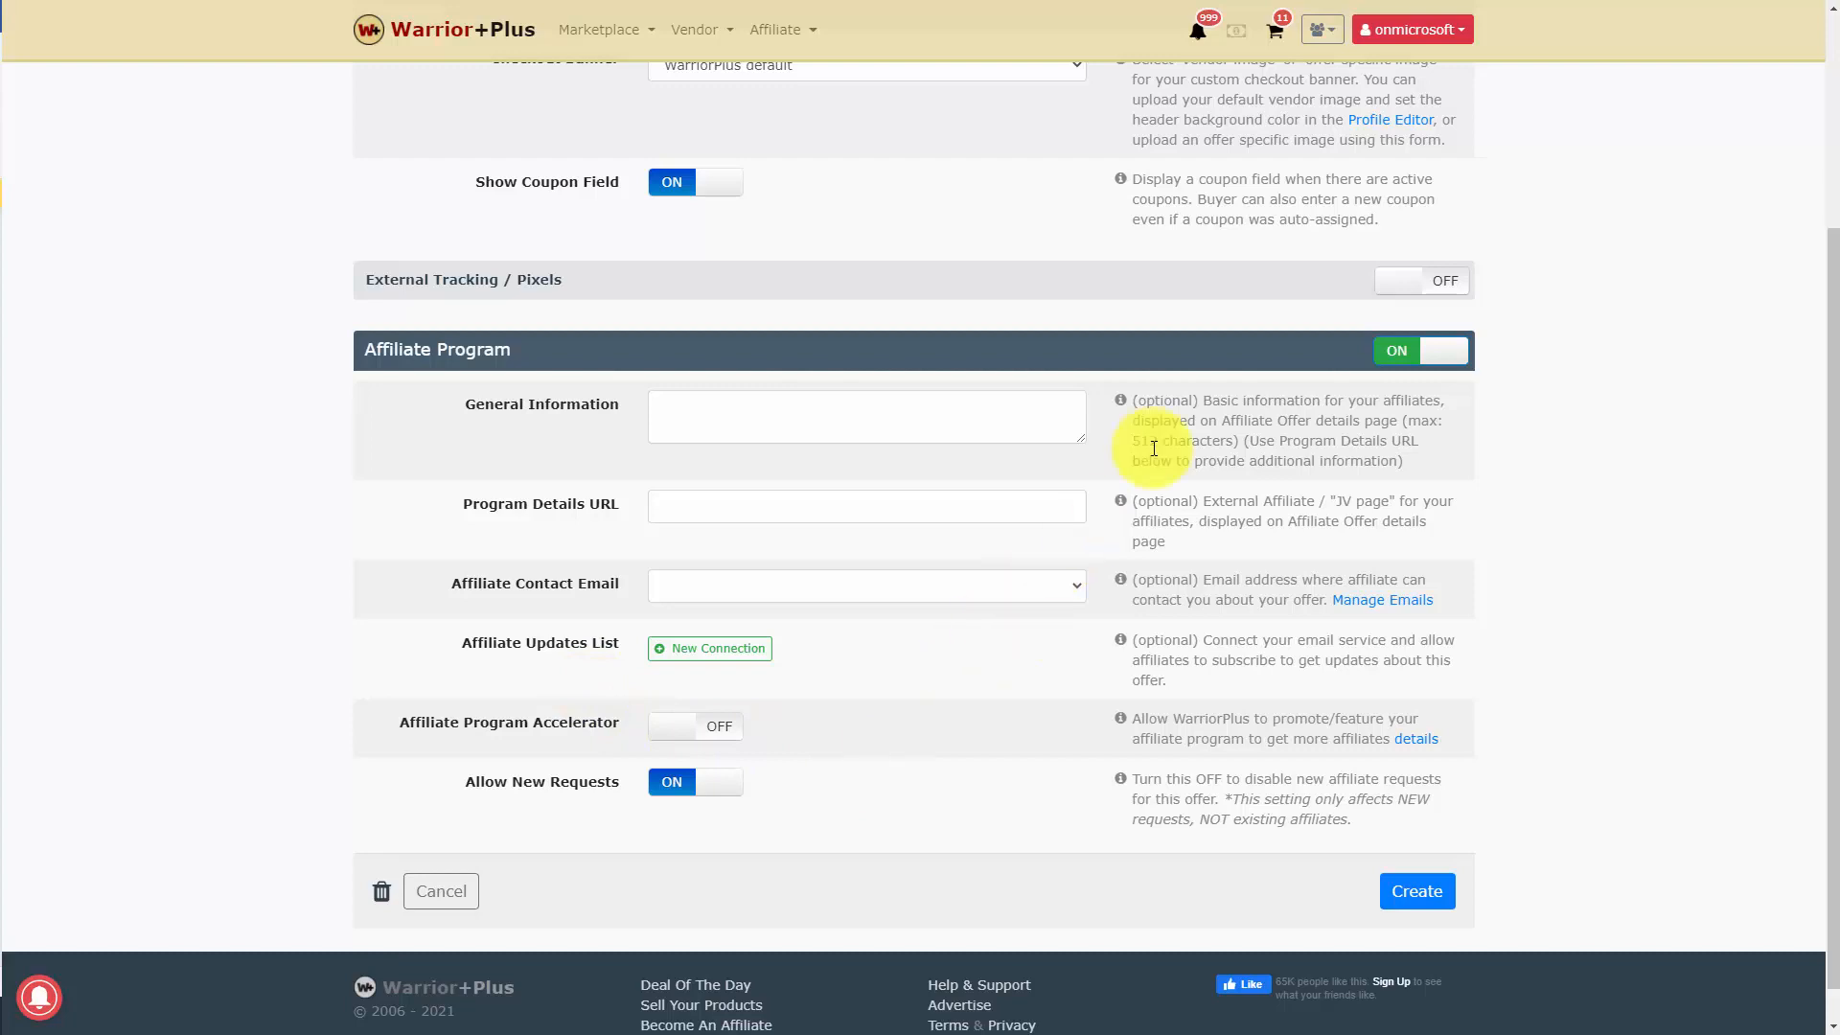
left_click(1395, 352)
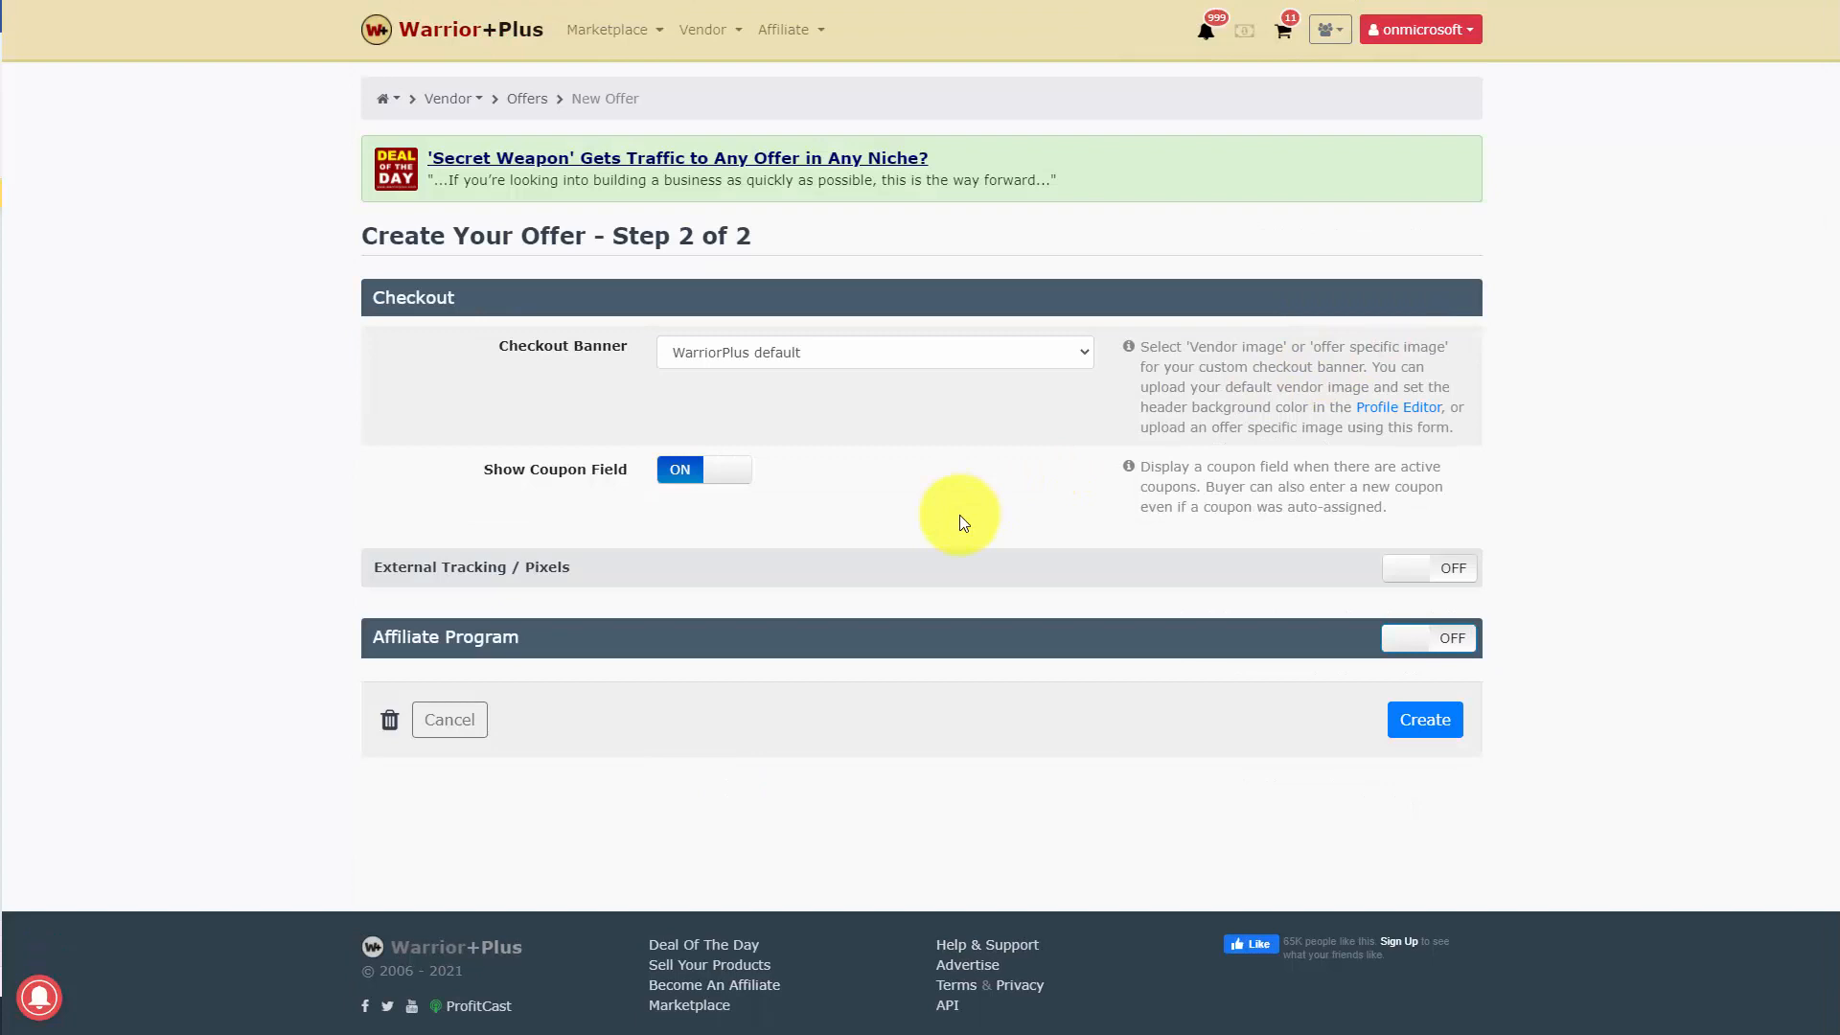
Step: Create the offer, and review and save its offer settings
left_click(1403, 725)
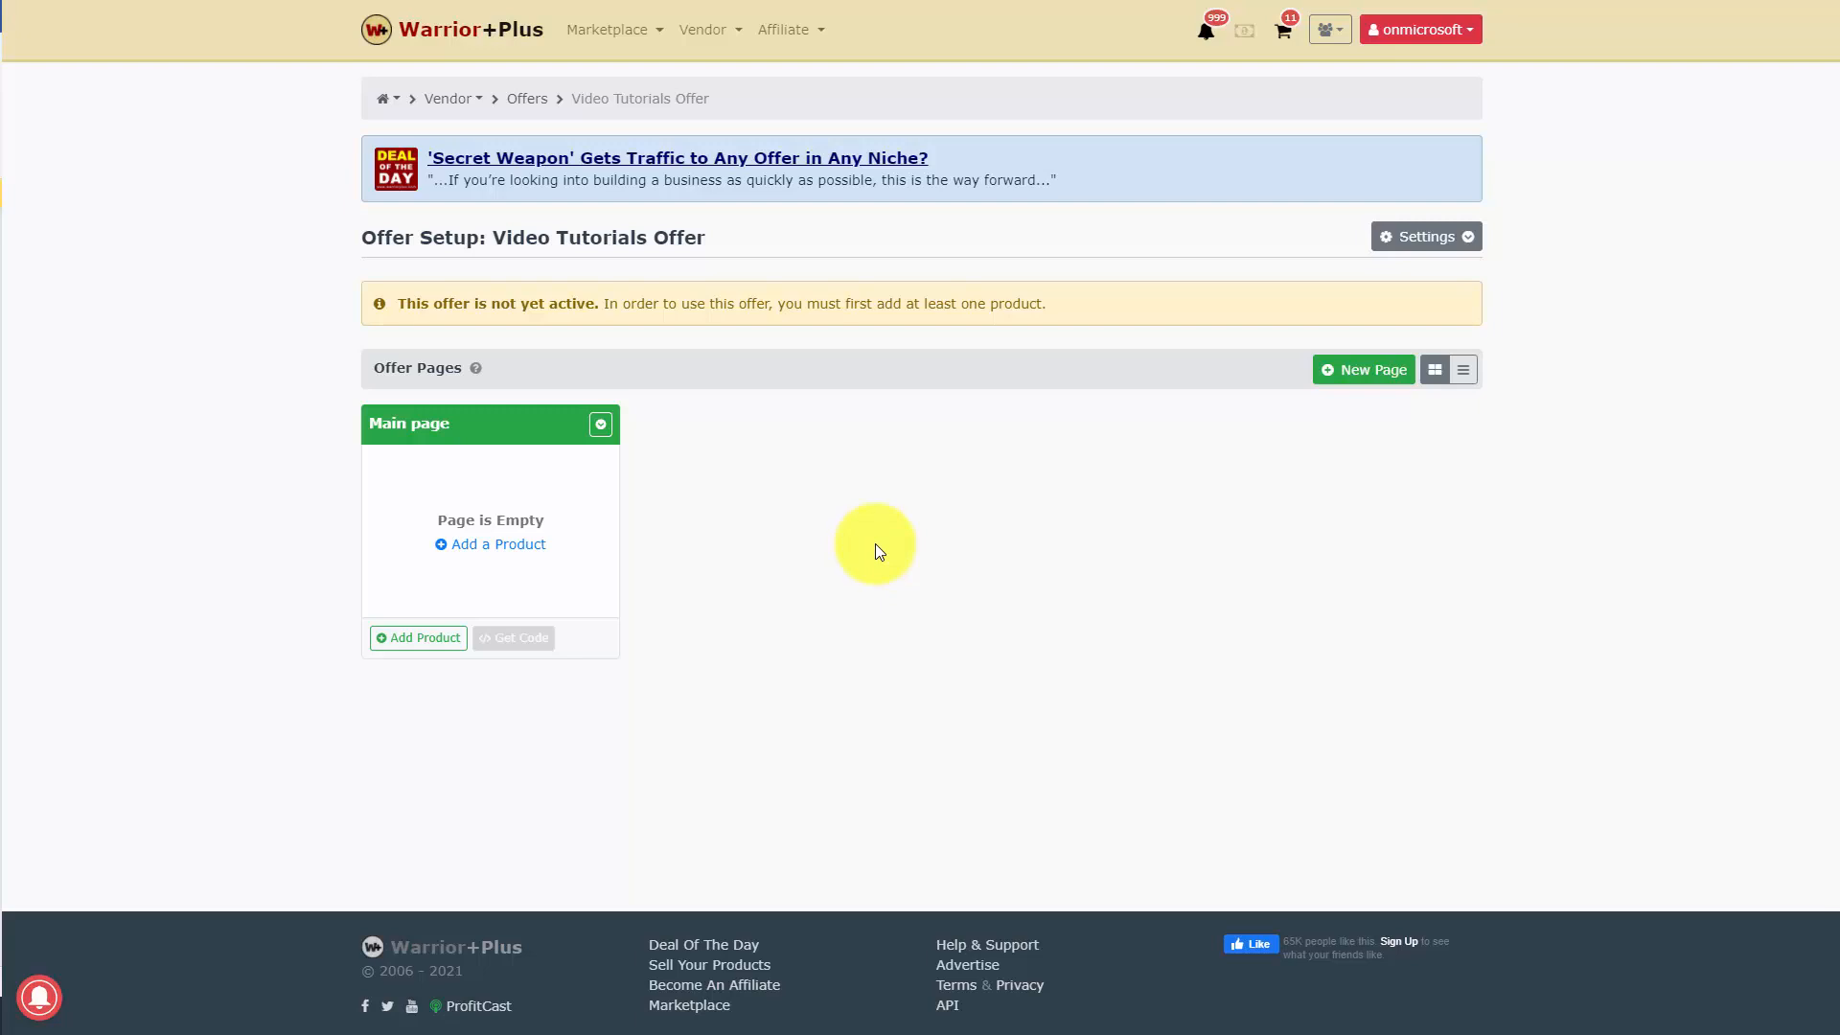
left_click(1426, 245)
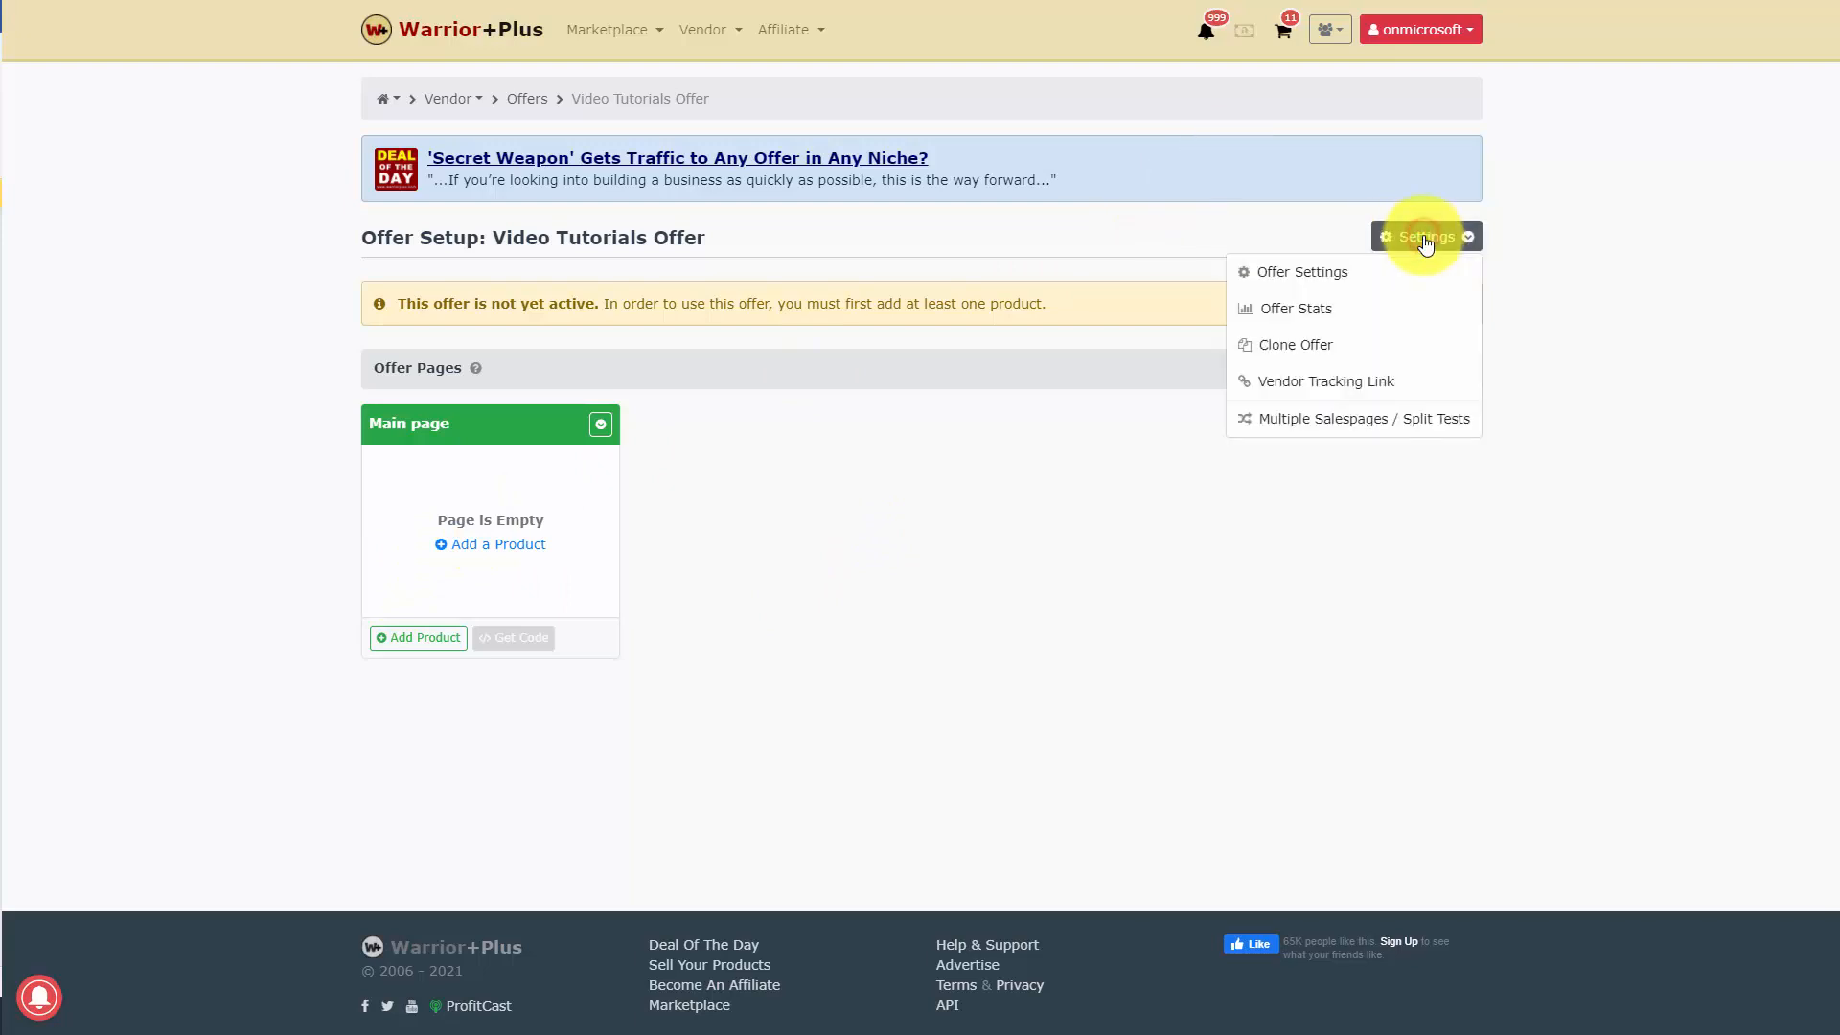
left_click(1301, 277)
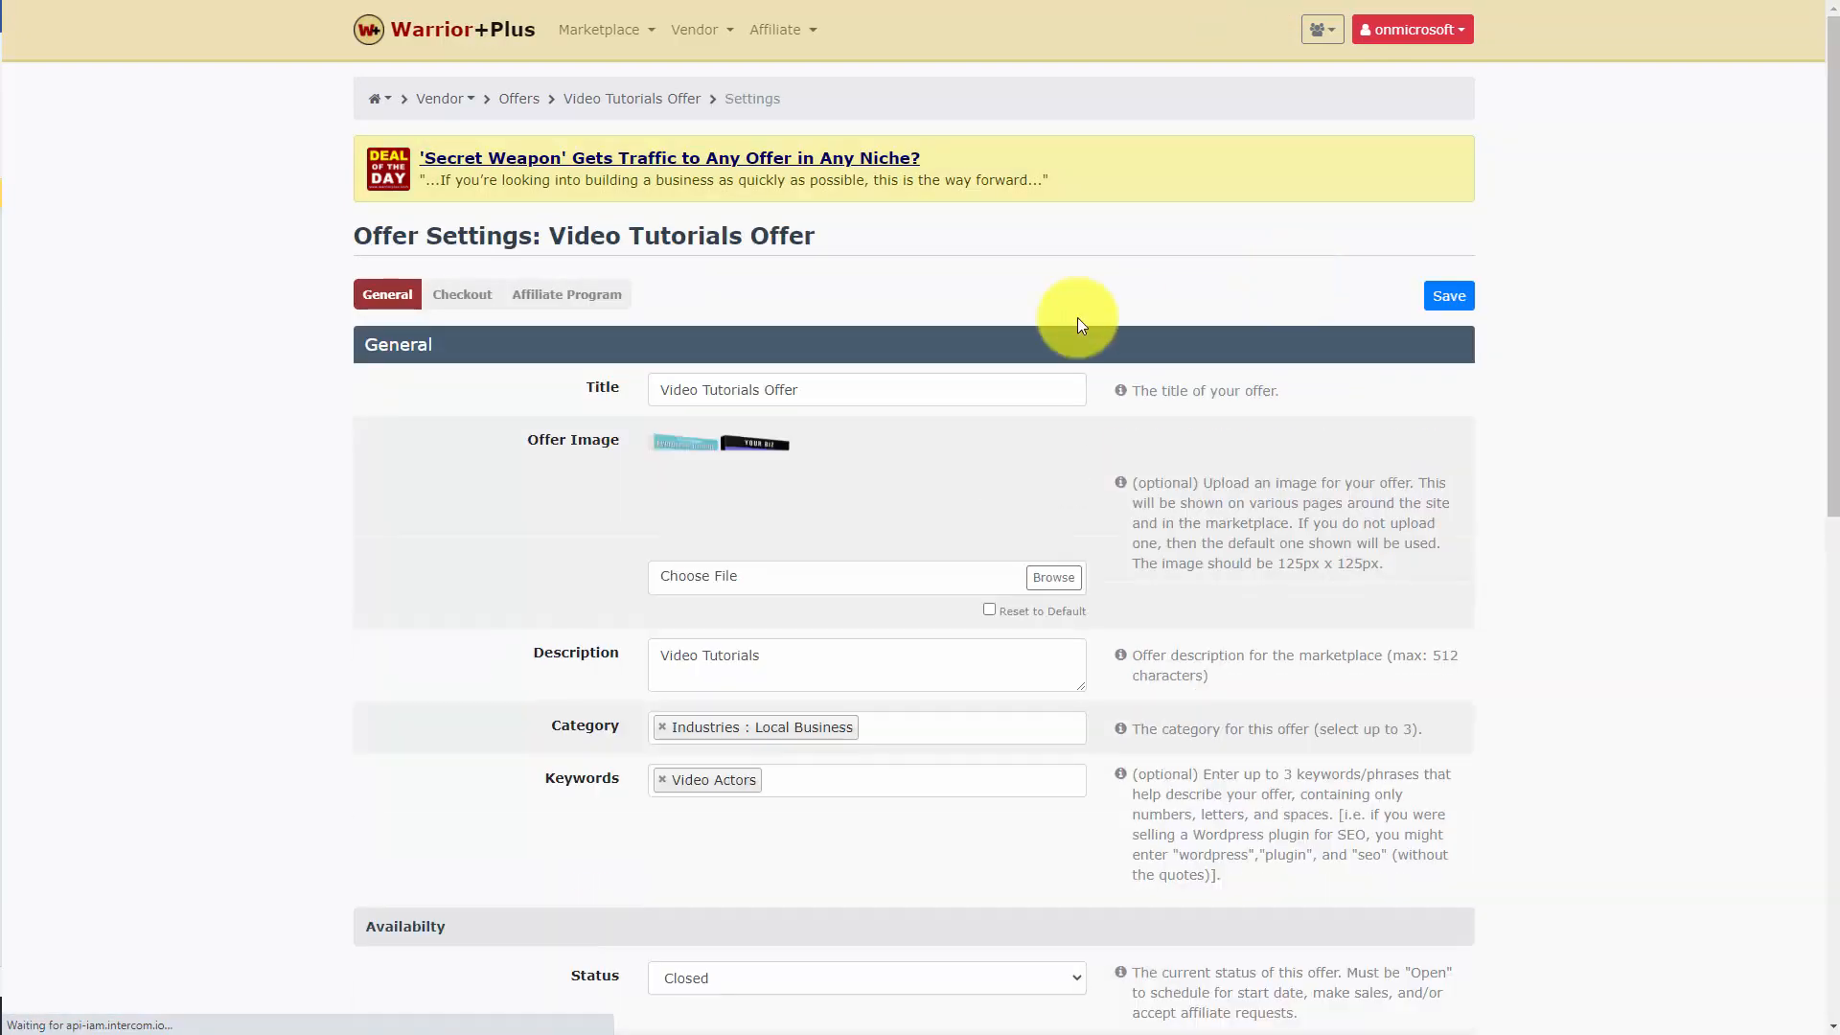
scroll(1075, 320, "down", 5)
scroll(1076, 319, "up", 5)
left_click(1462, 292)
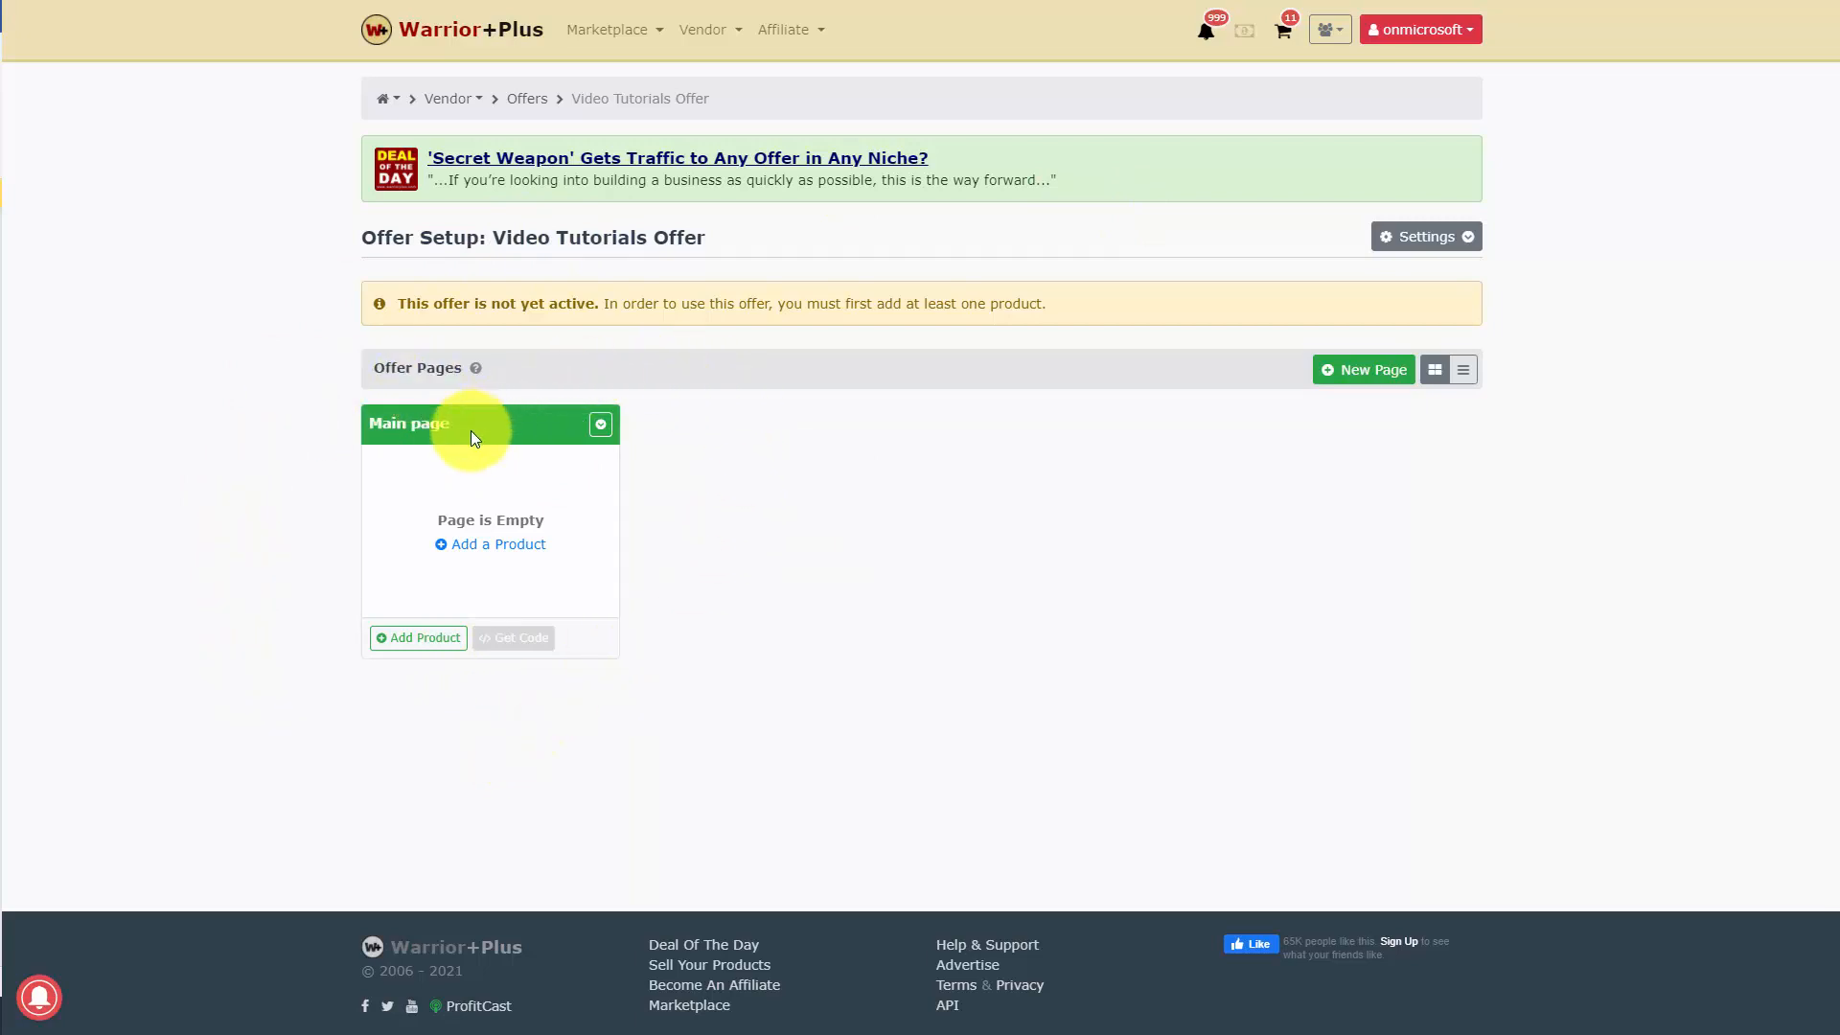
Step: Rename the offer's main page as Front End Video Tutorials and save the page setup
left_click(600, 428)
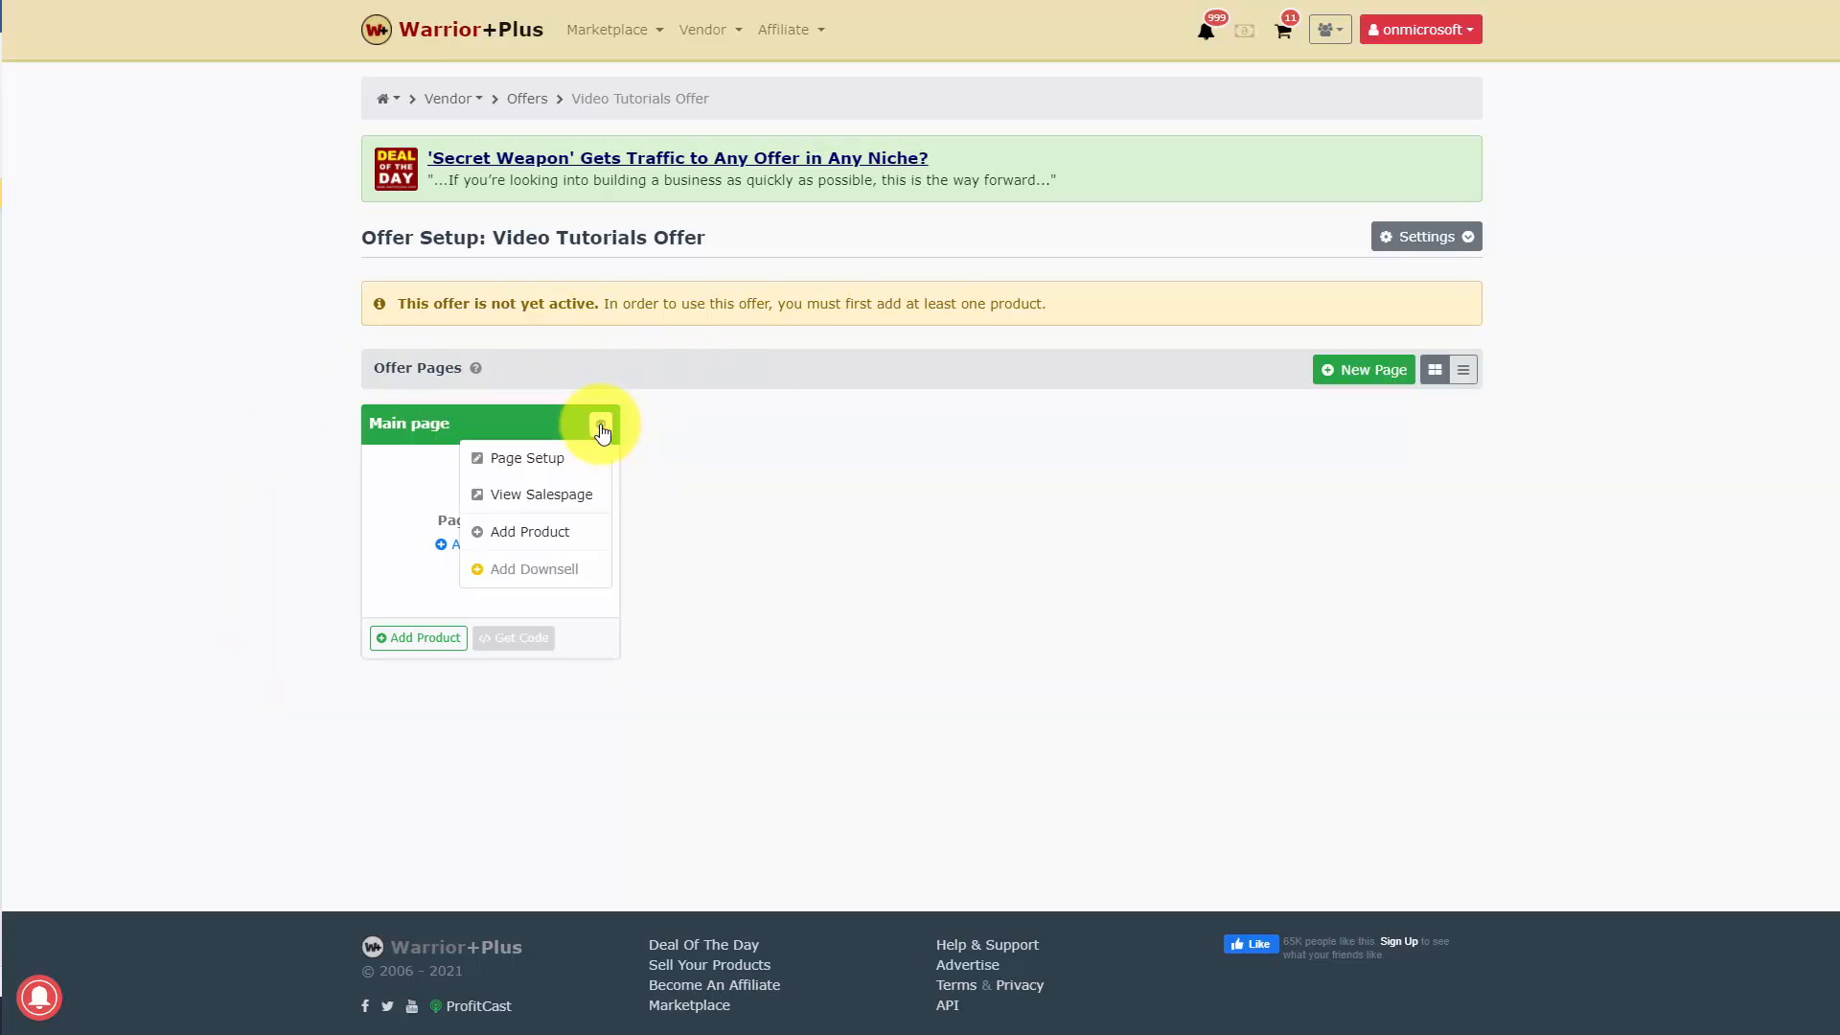
left_click(551, 464)
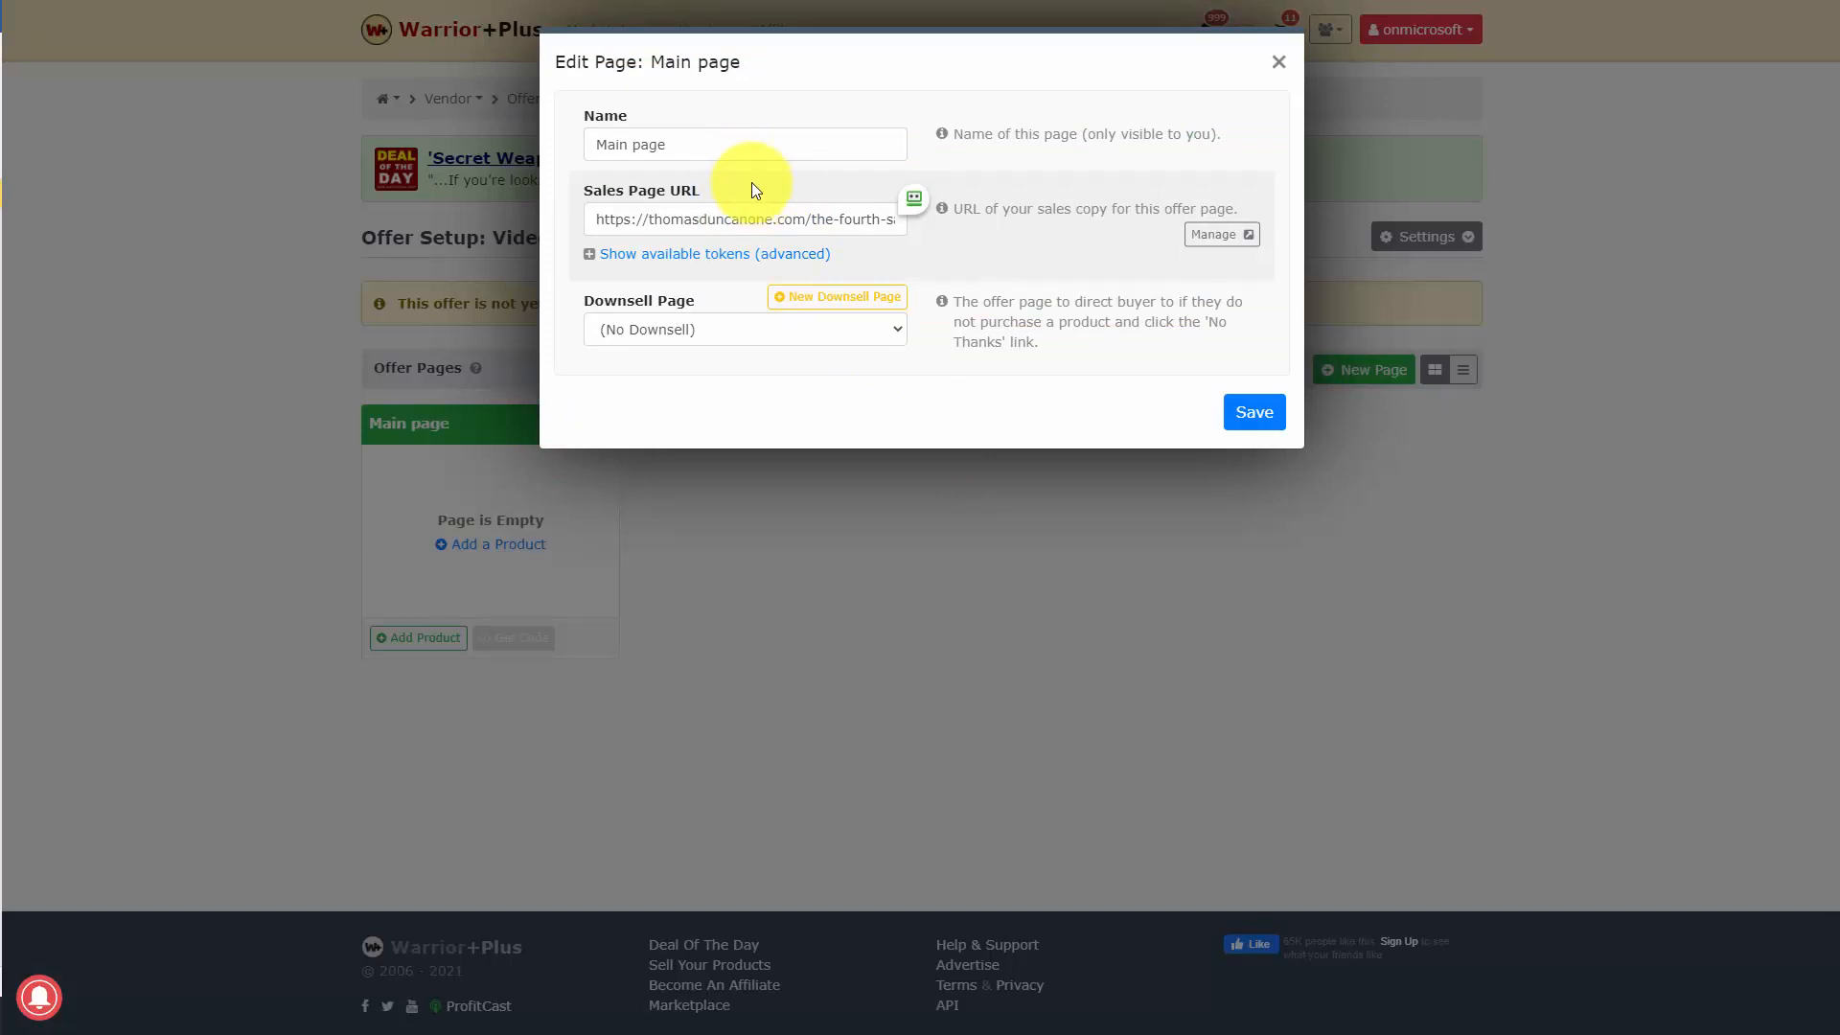
left_click(697, 136)
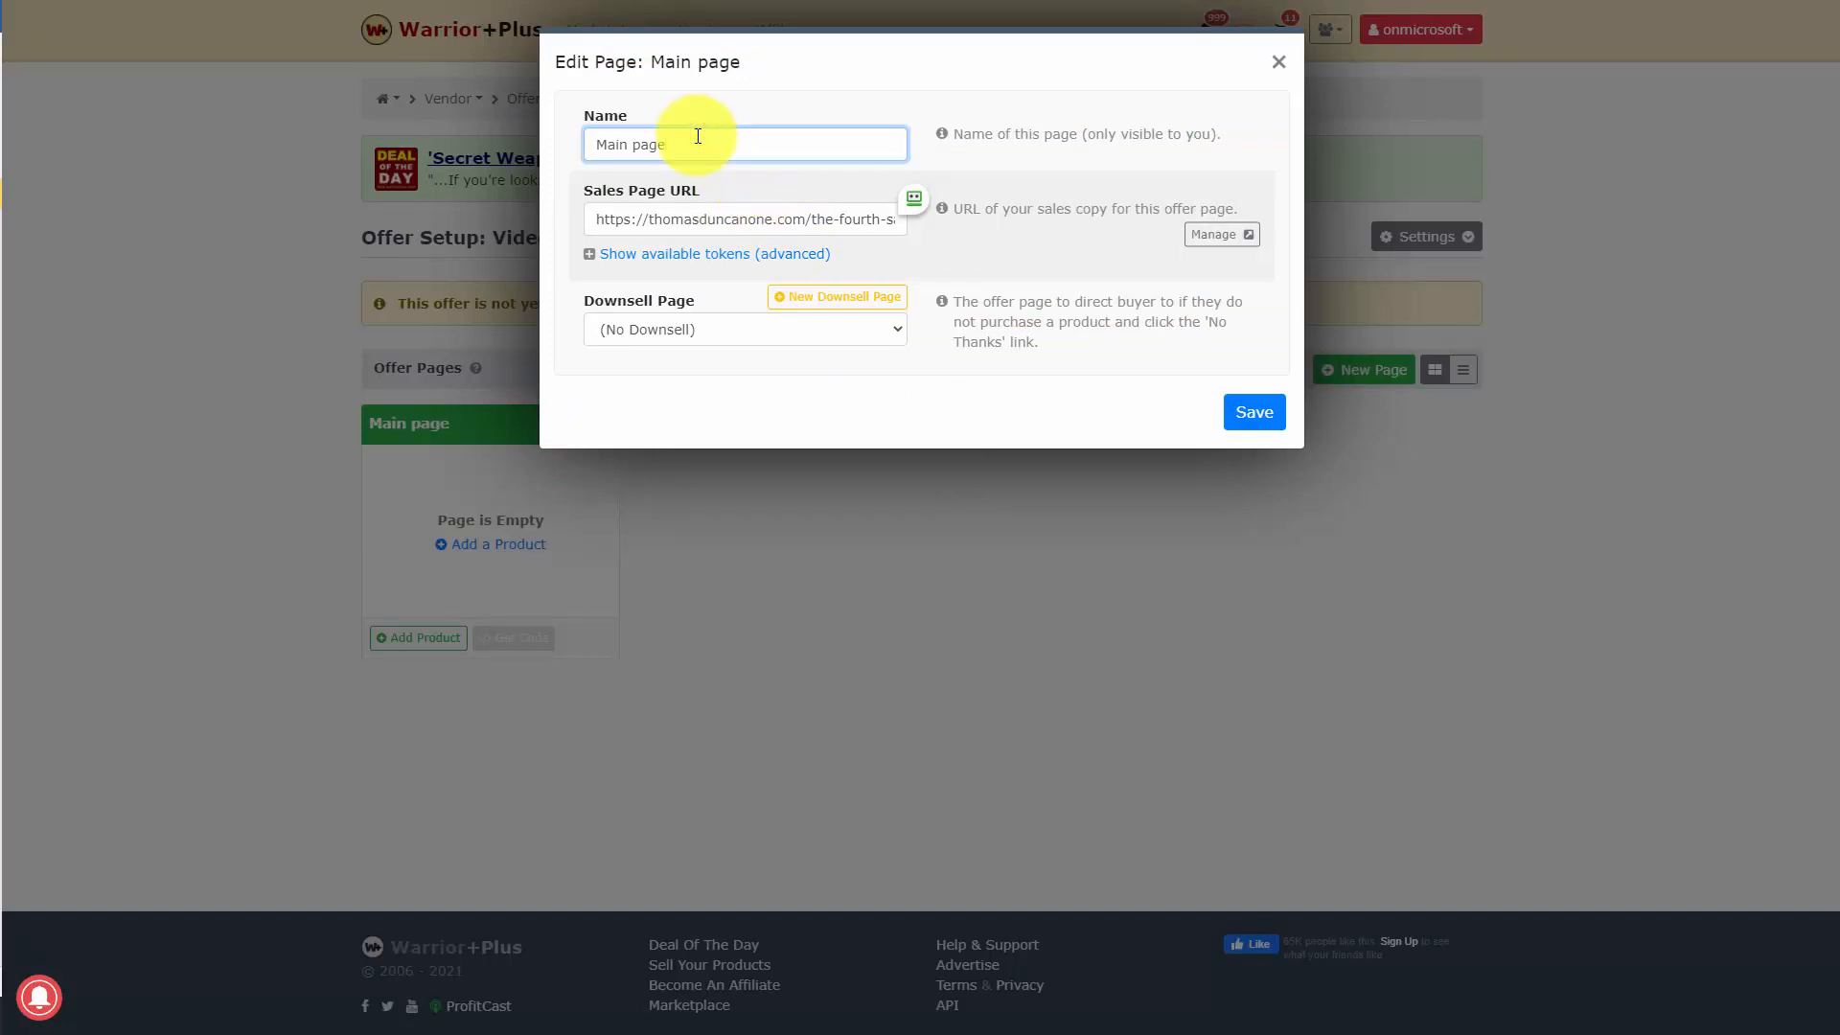
key("ctrl+a")
type("Front End Video Tutorials")
left_click(1244, 413)
left_click(827, 556)
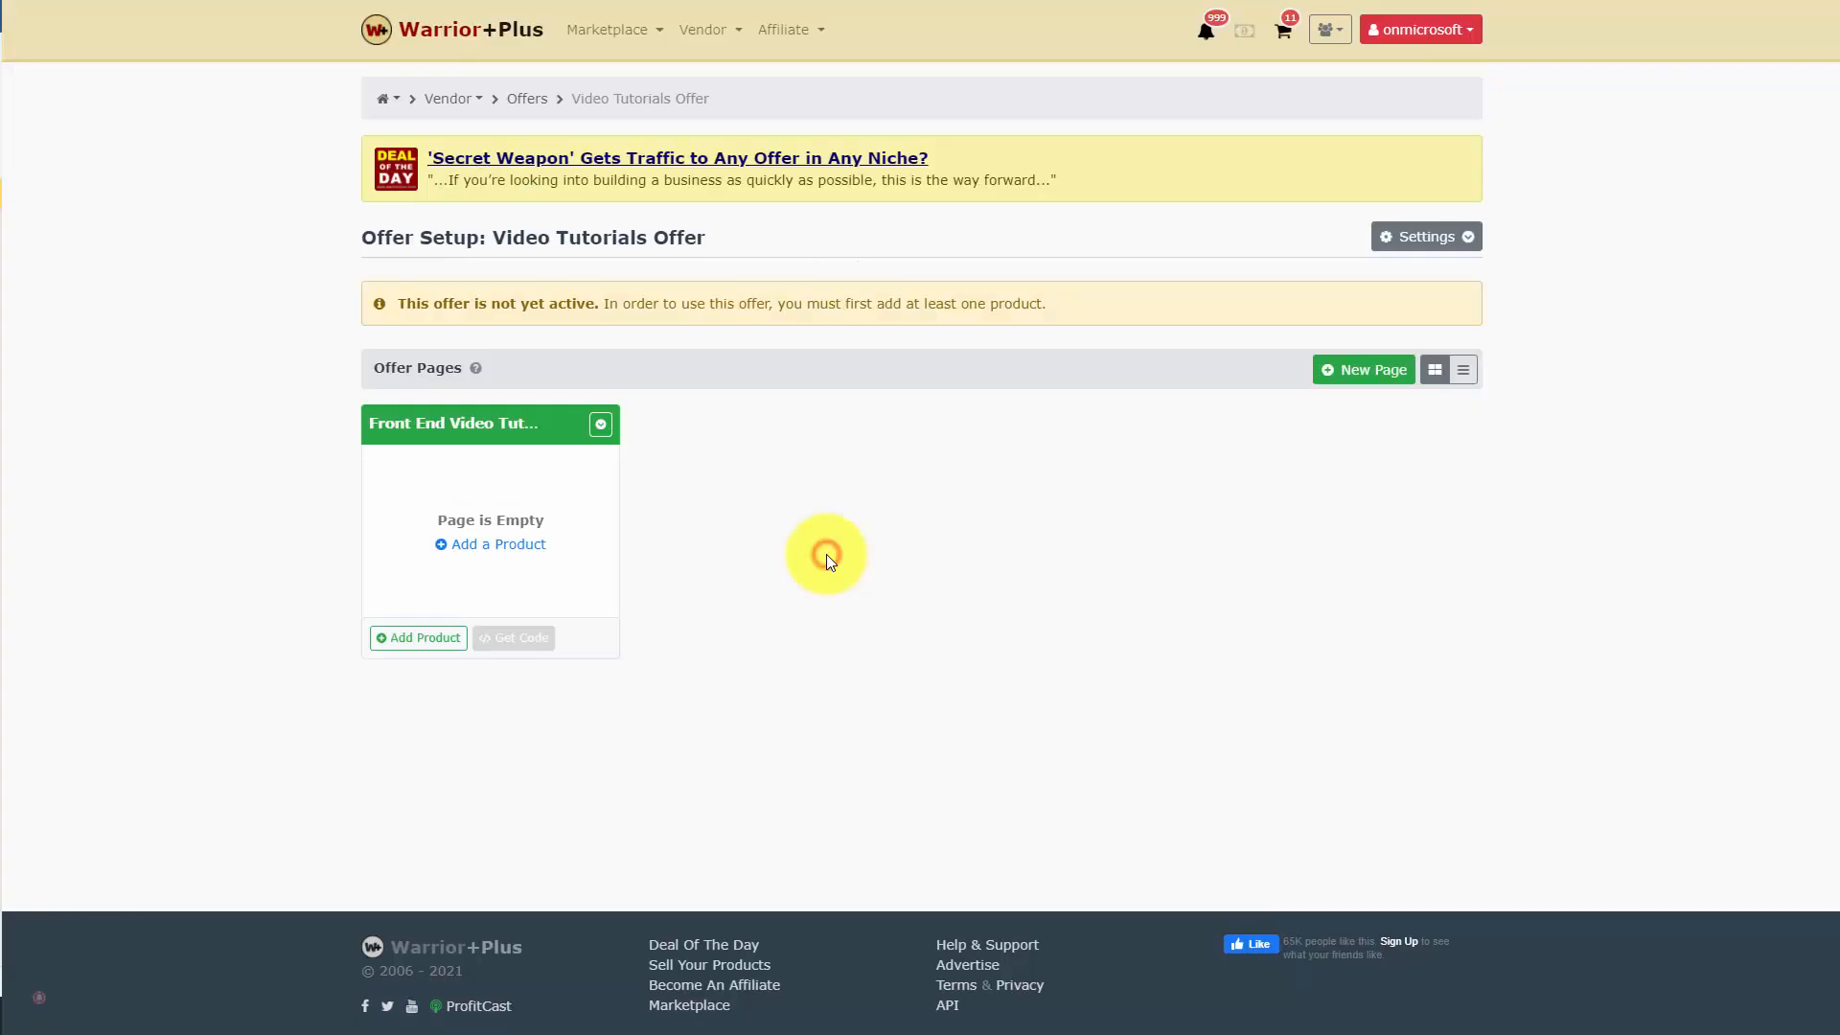
Step: Add the product The Basic Video Tutorials Masterclass to the front-end page with No Affiliate Program as commission rate
left_click(508, 546)
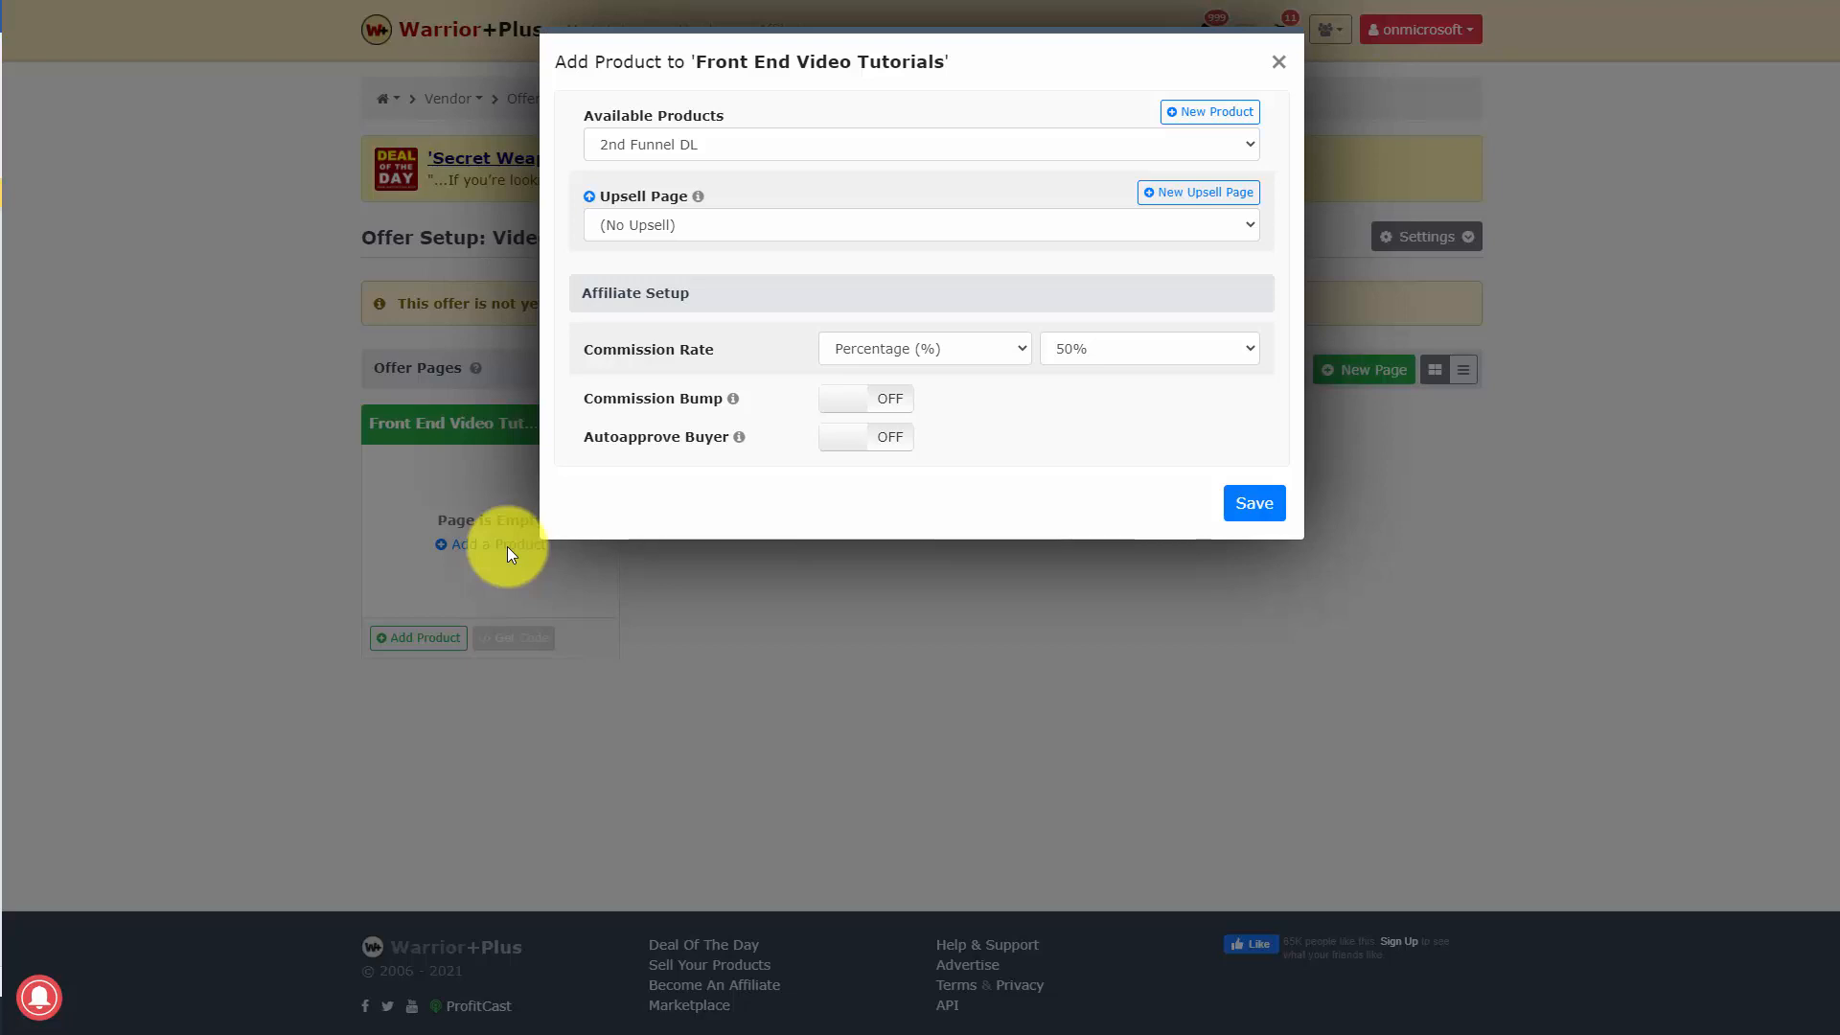
left_click(1146, 143)
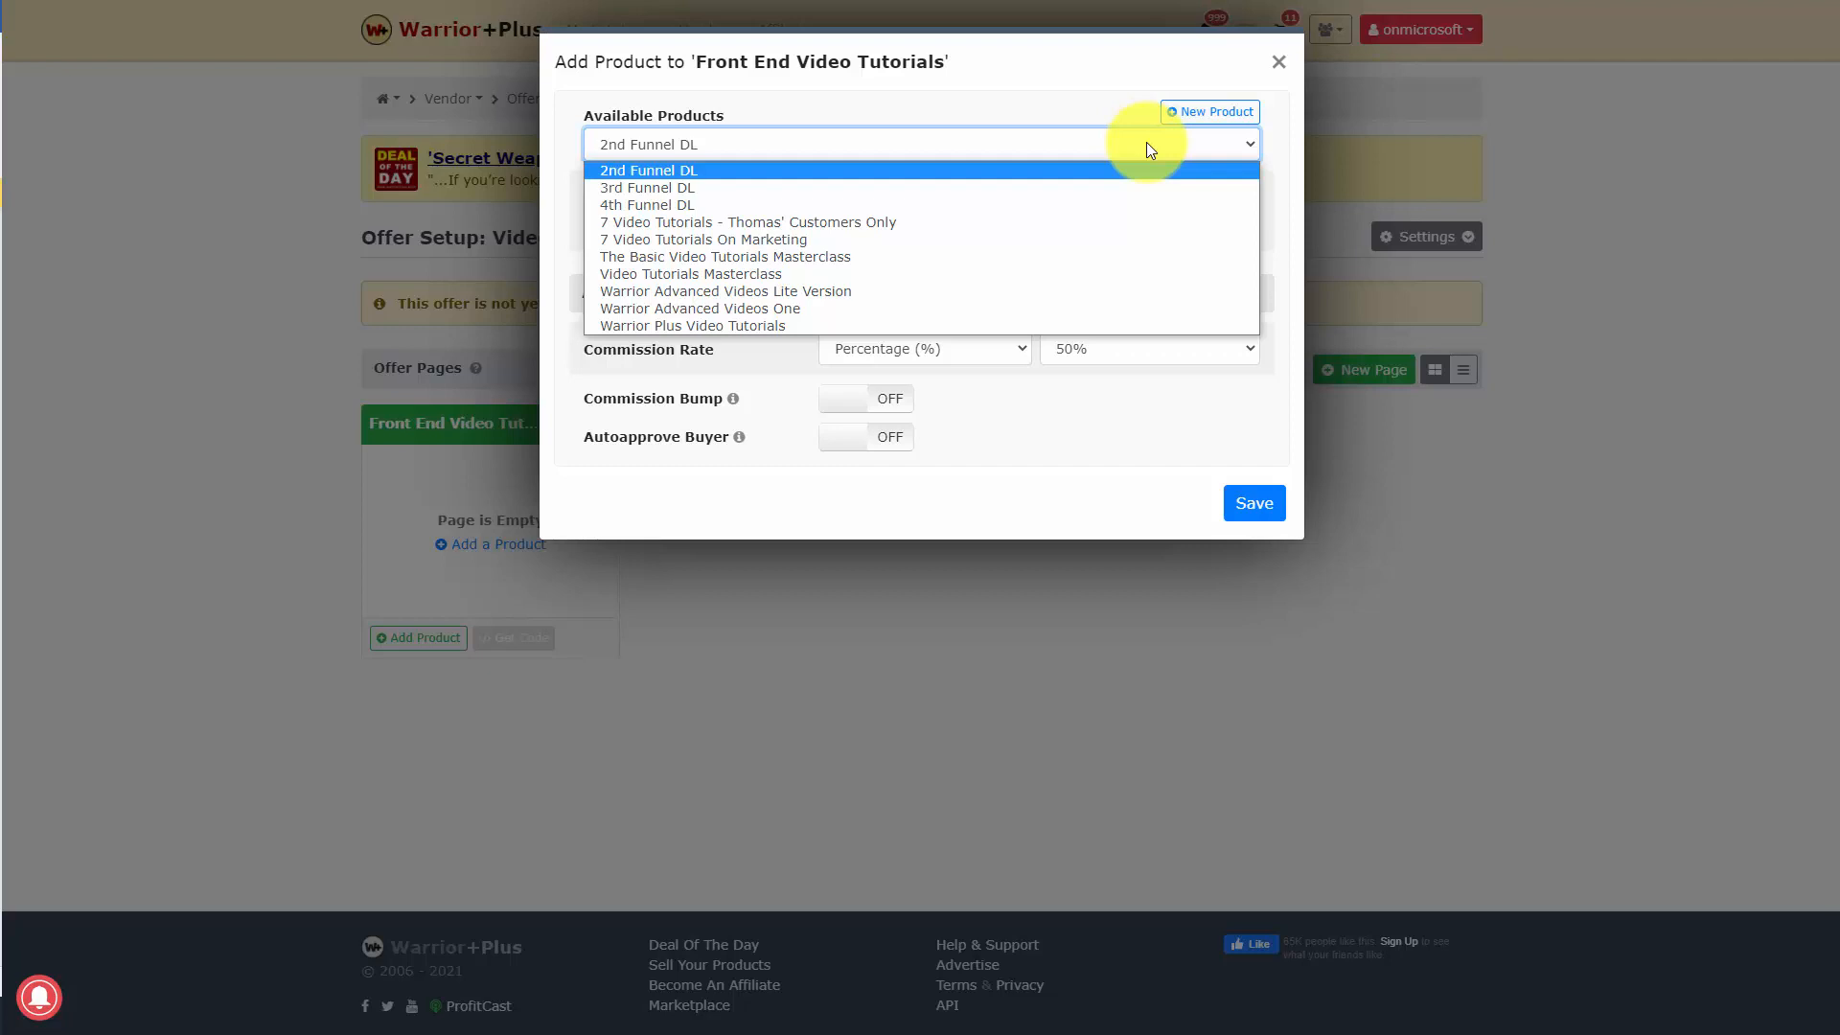
left_click(1059, 257)
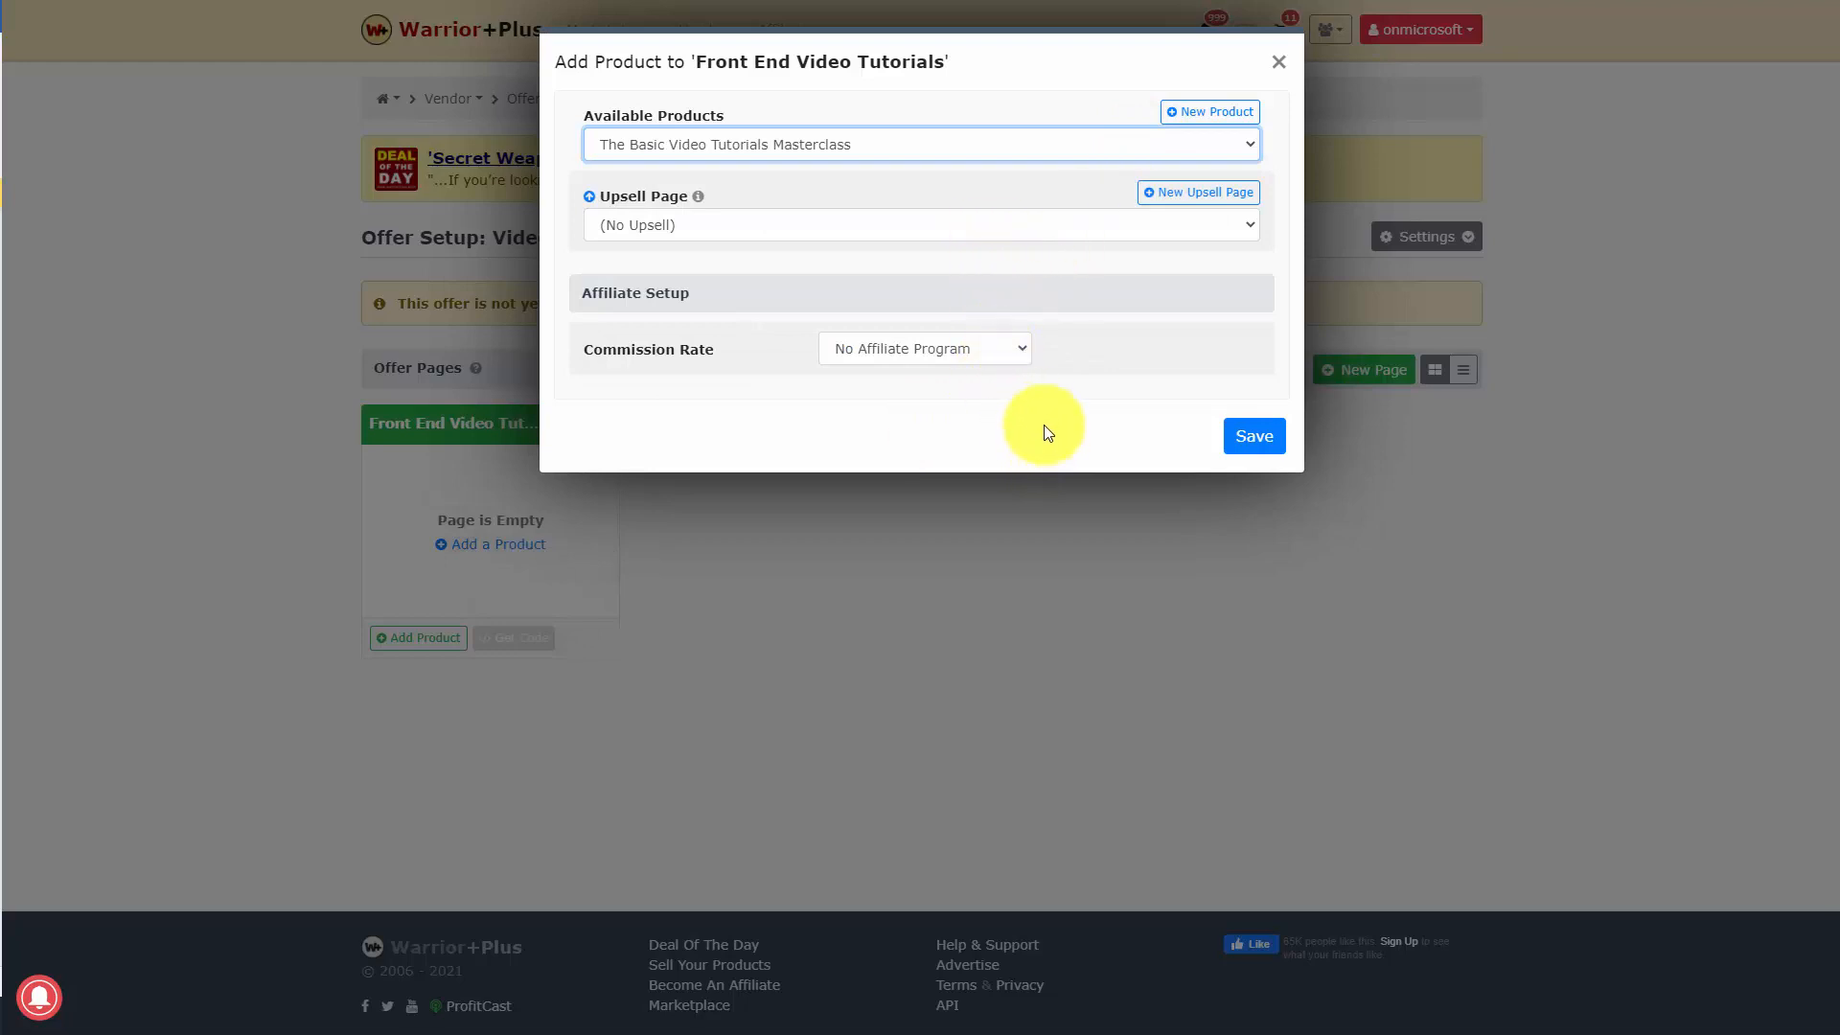
left_click(988, 353)
left_click(987, 351)
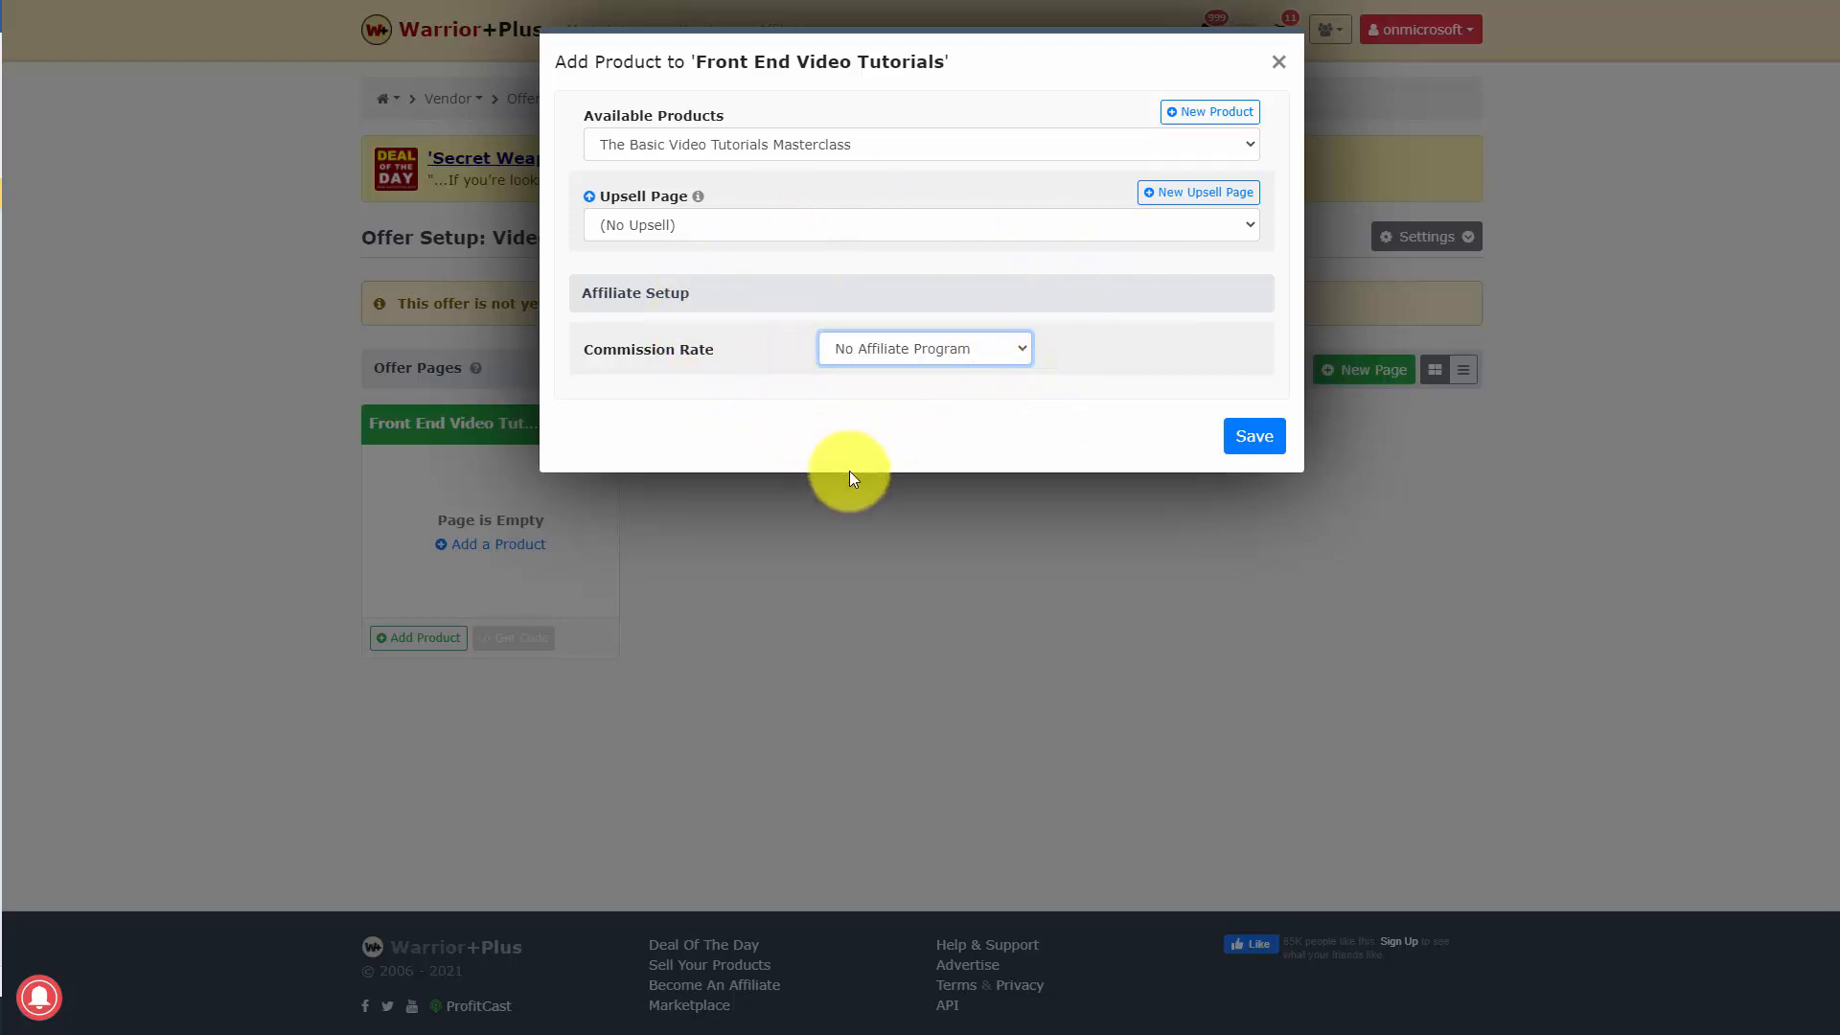
left_click(1252, 451)
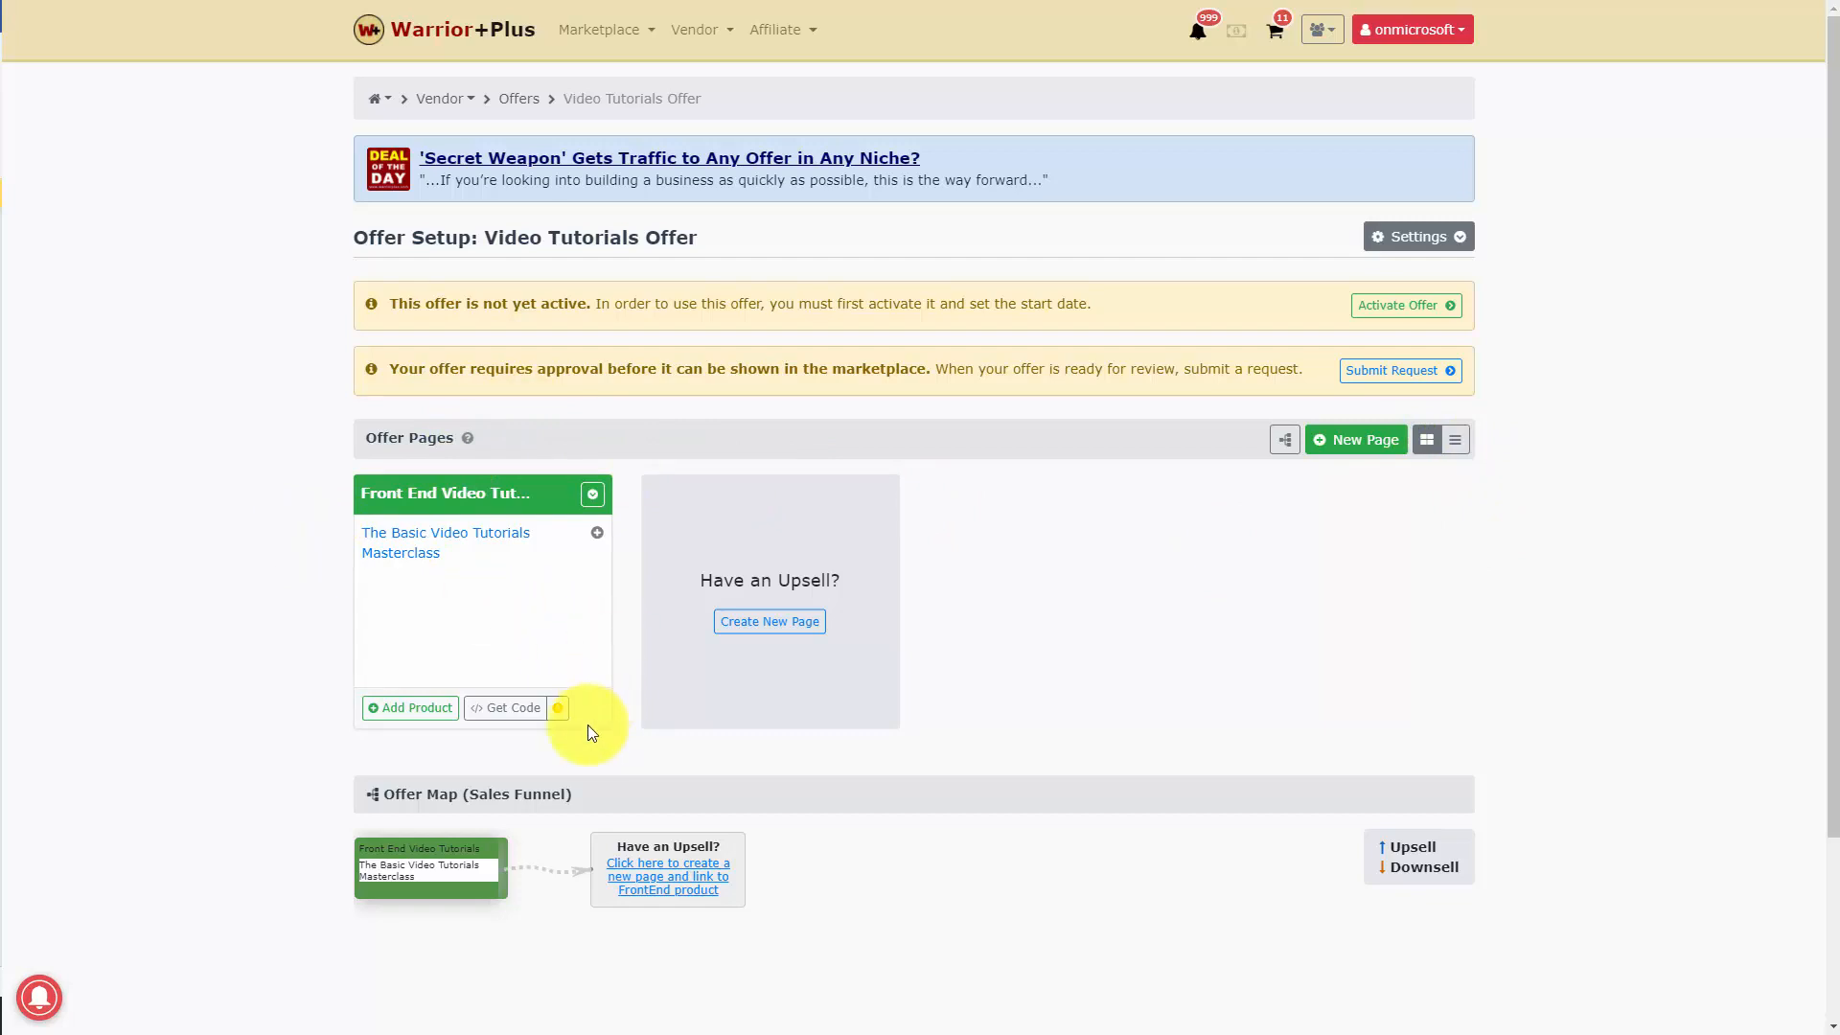
Step: Open the front-end page's embed code and style the payment button as clean, orange, with buynow text
left_click(502, 707)
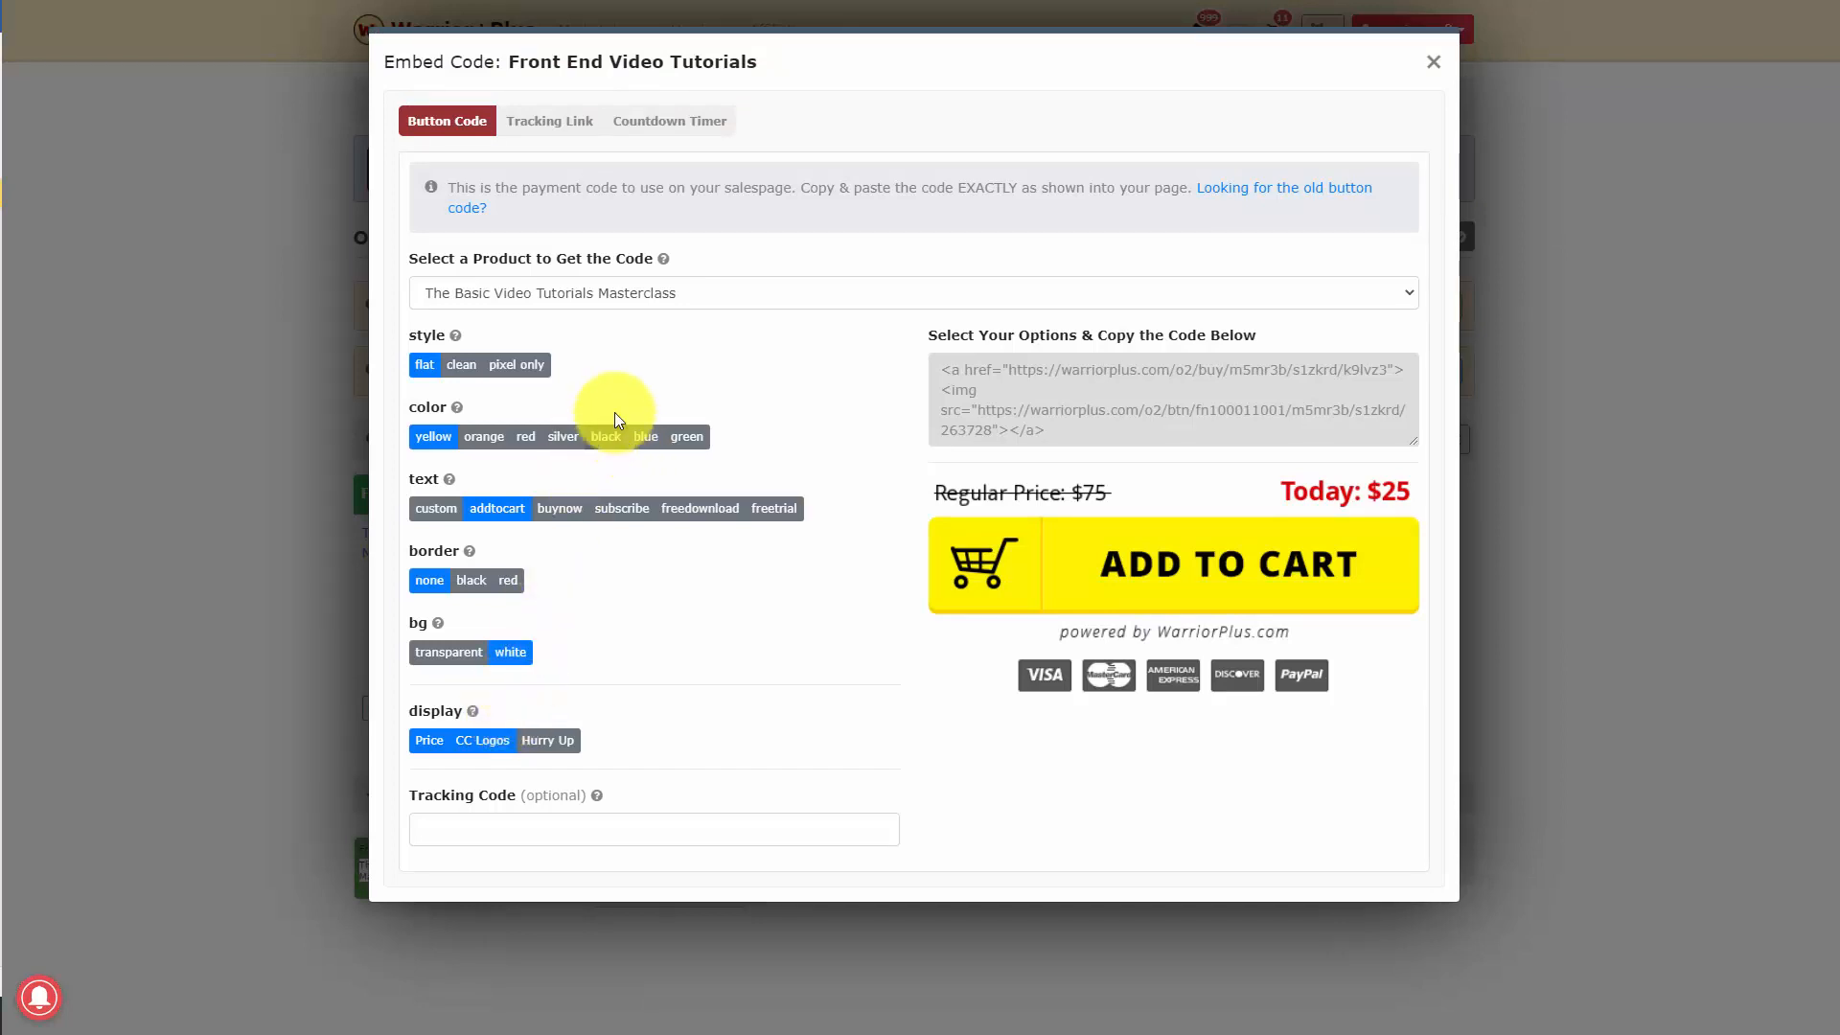
left_click(458, 374)
left_click(484, 437)
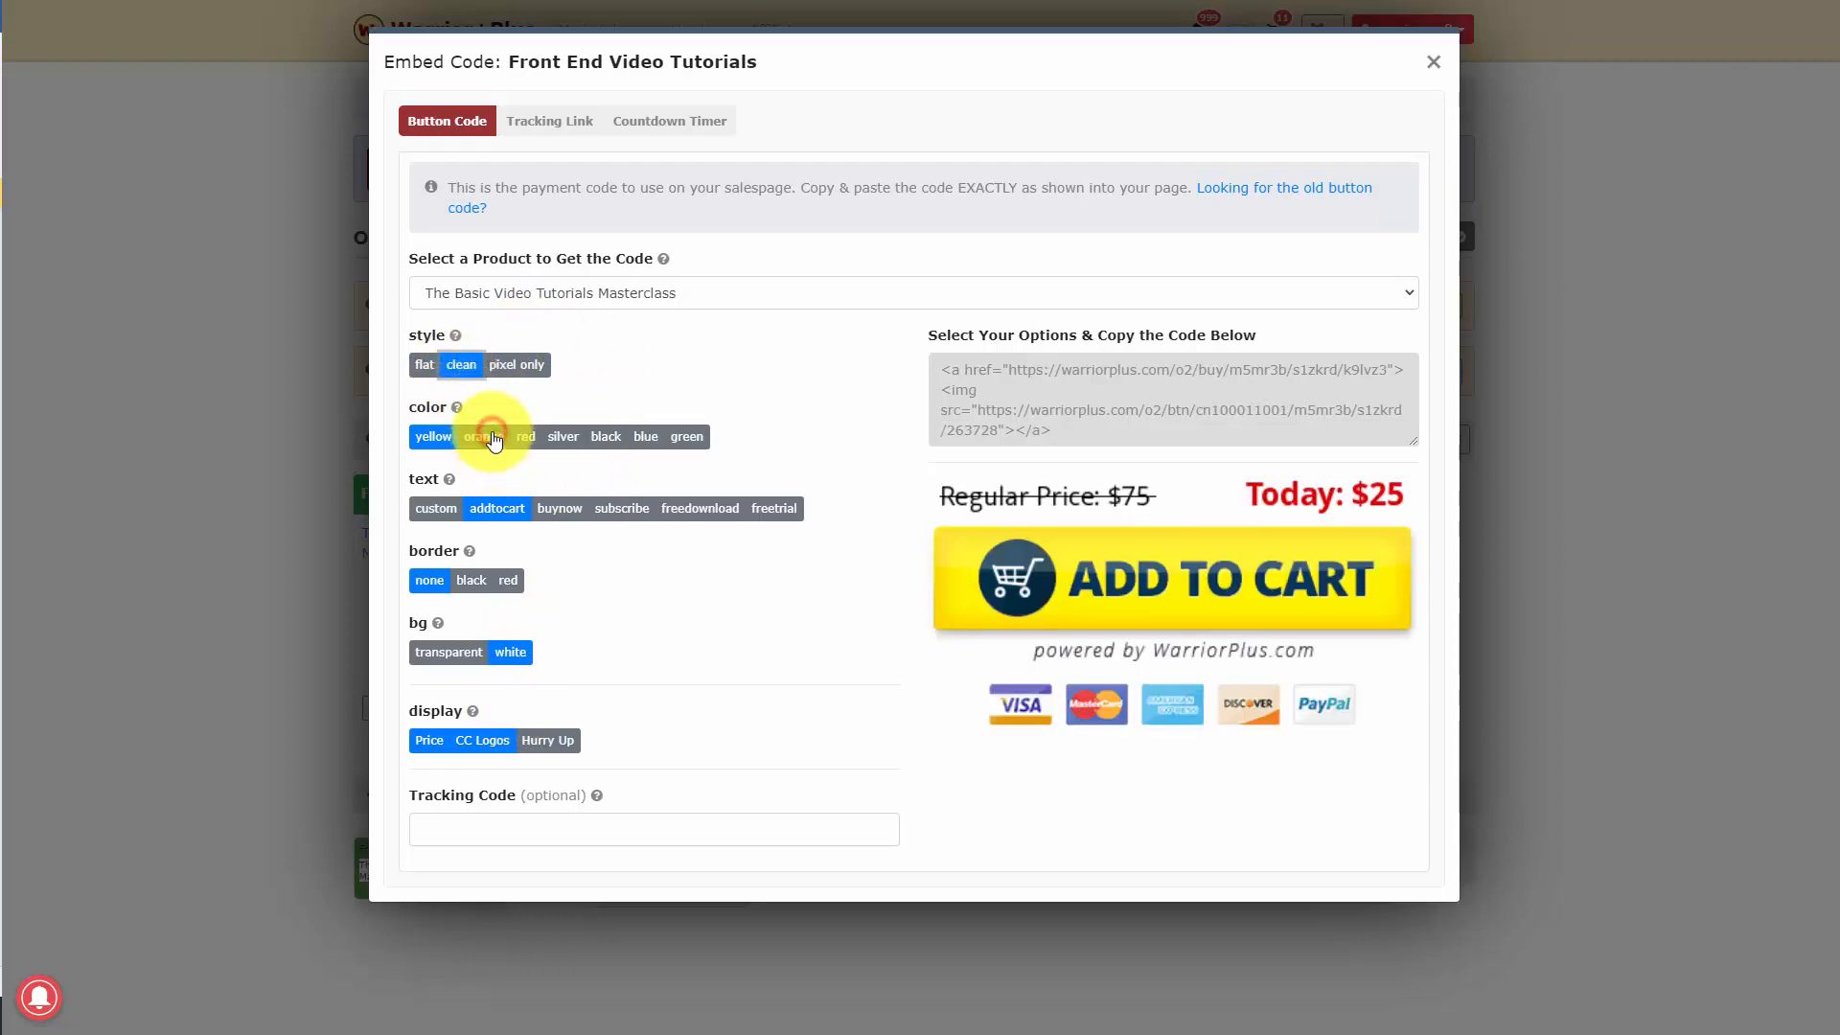
left_click(552, 509)
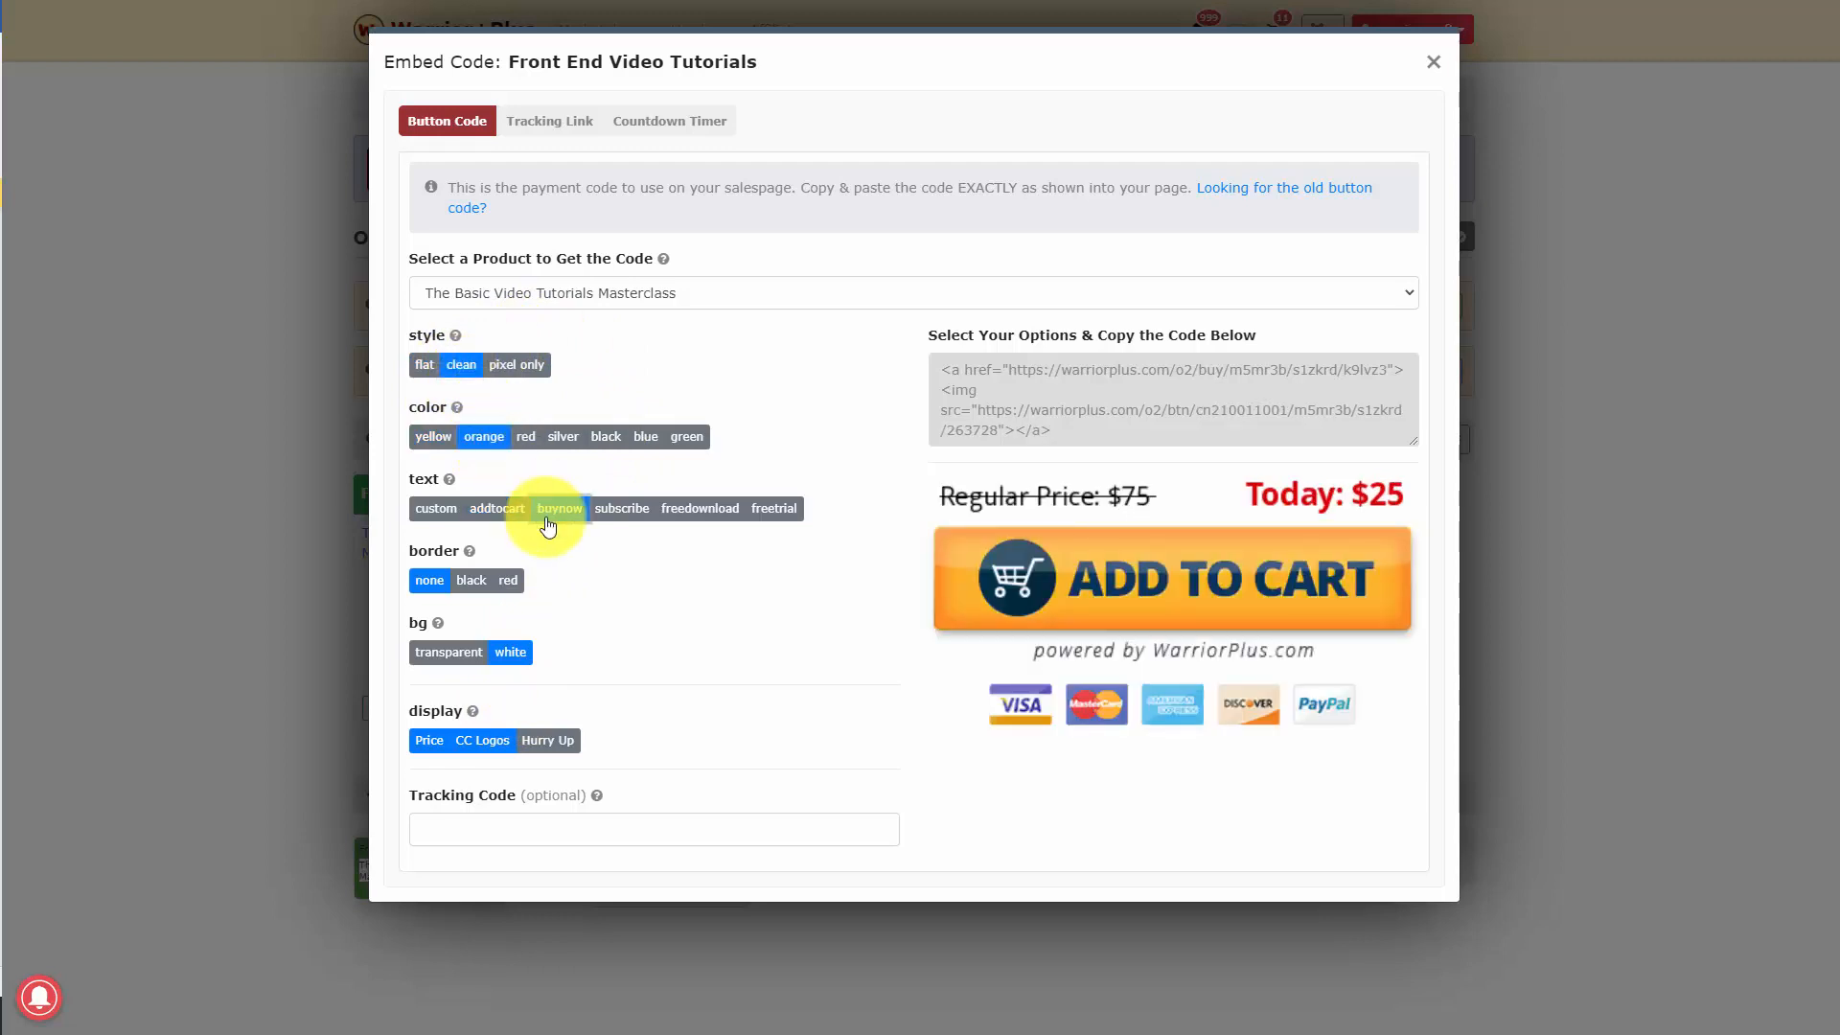
Step: Give the payment button a transparent background, show Hurry Up instead of CC Logos, and copy the generated button code
left_click(448, 656)
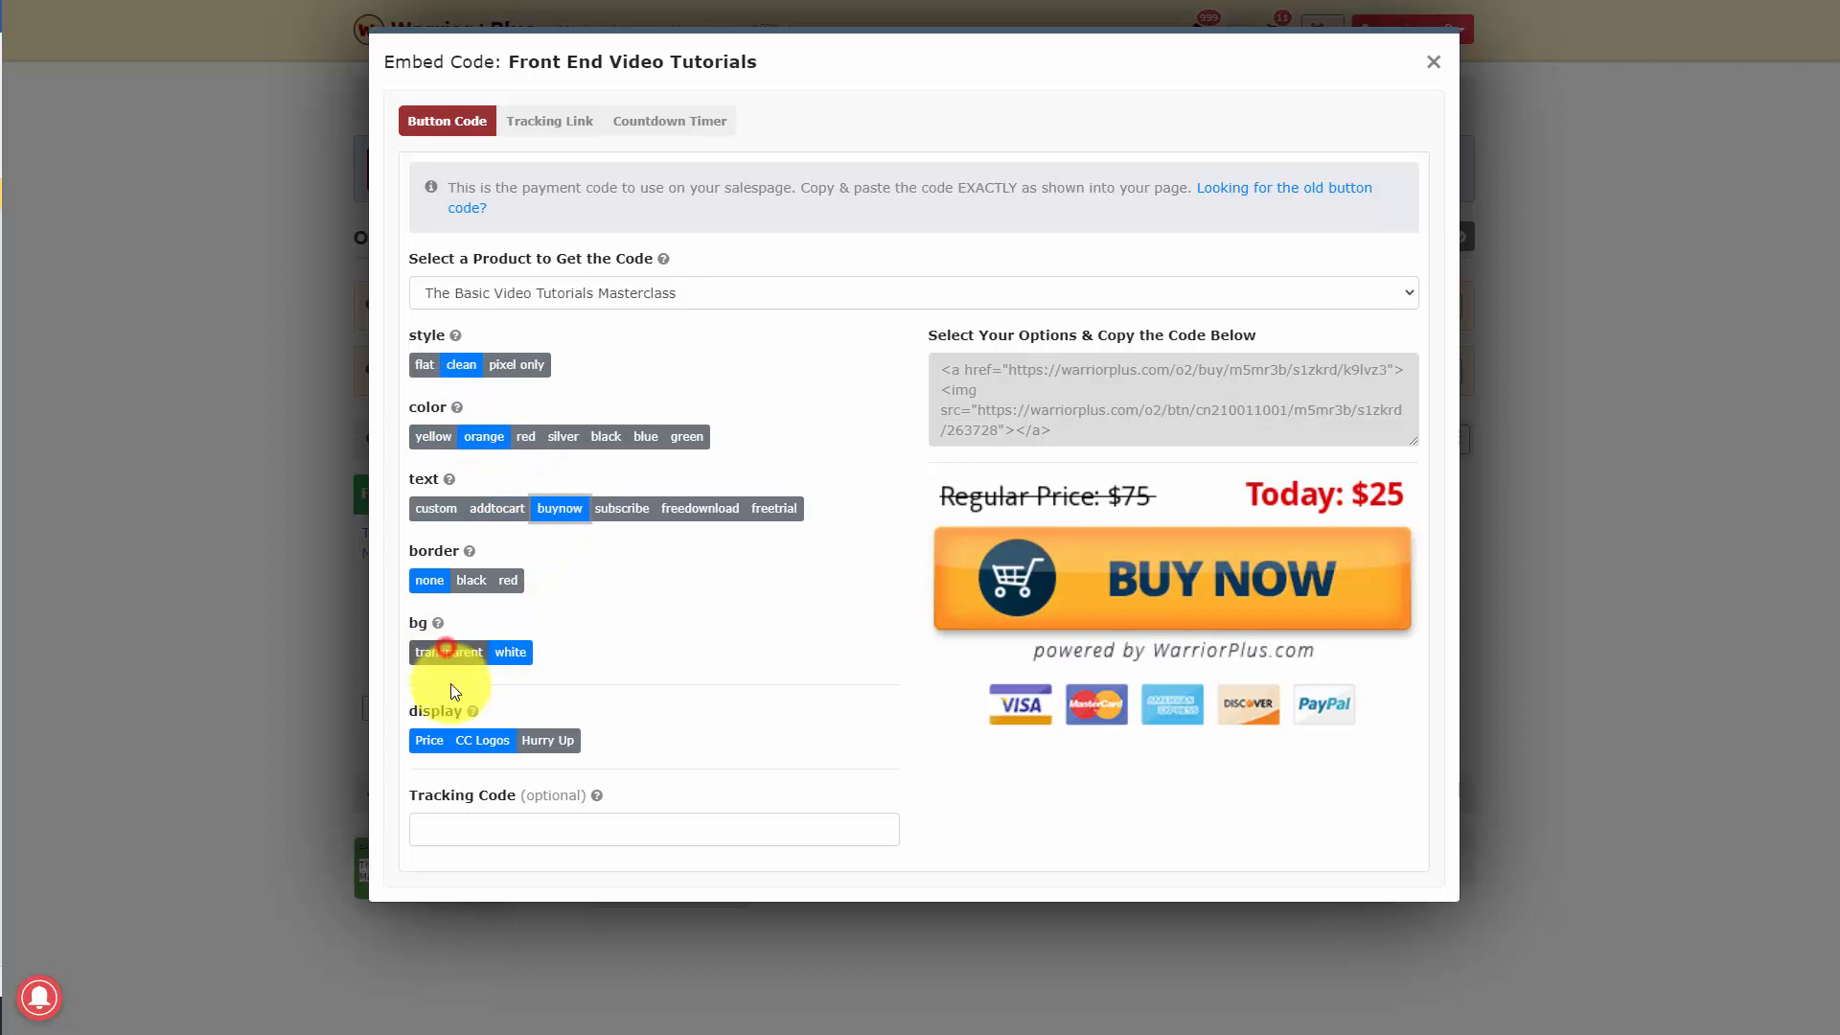
left_click(505, 742)
left_click(551, 739)
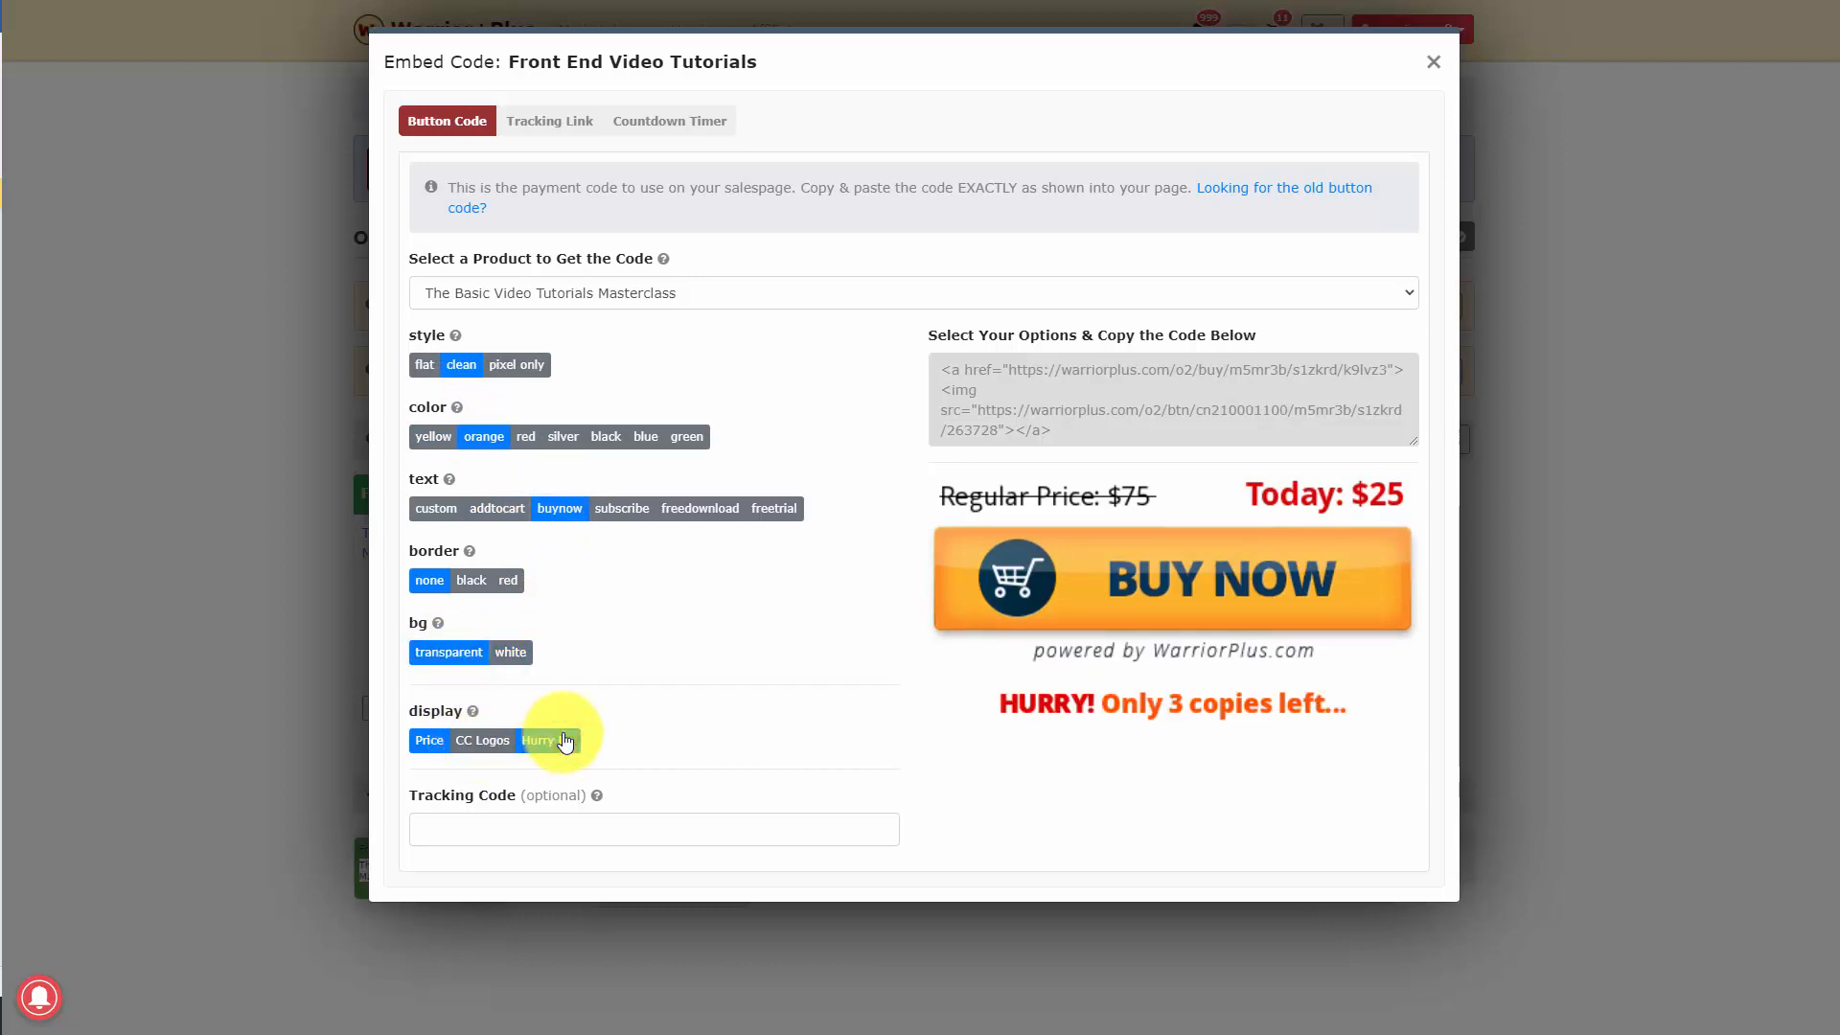
left_click(970, 387)
right_click(1008, 407)
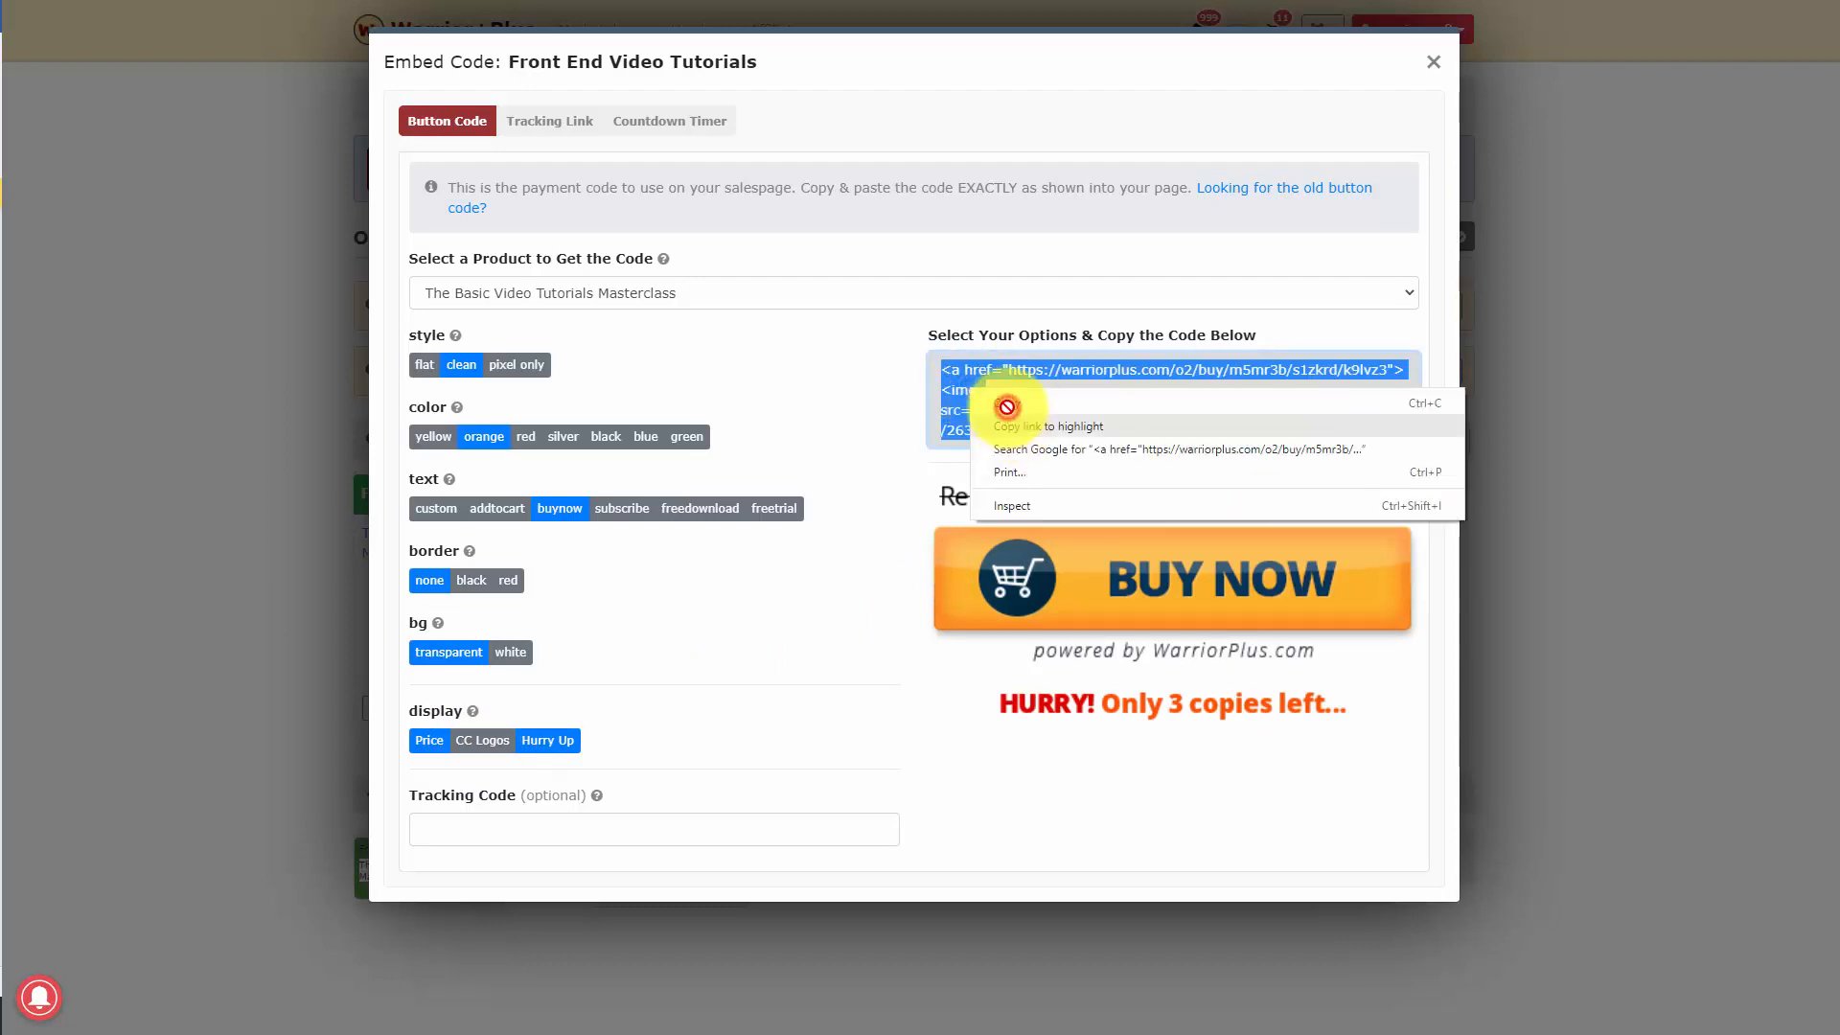
left_click(1006, 407)
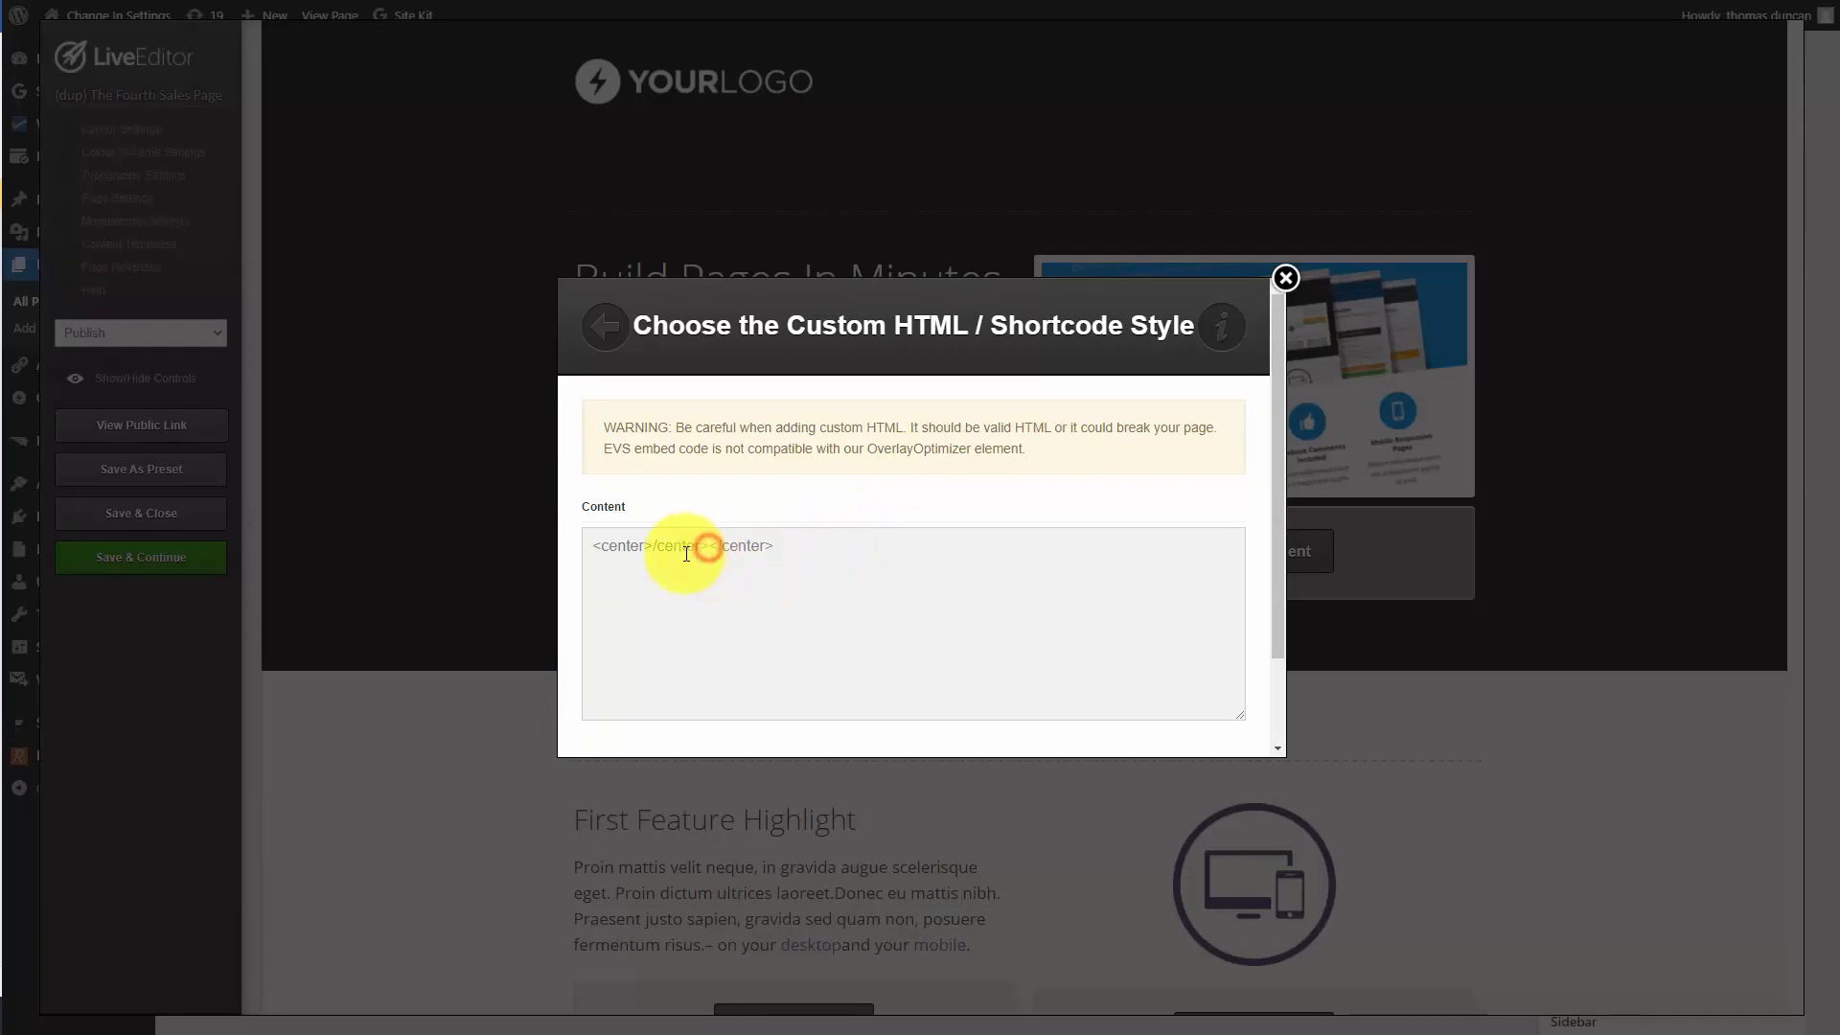
Step: In the OptimizePress LiveEditor, paste the button code between the center tags of the custom HTML element and save the sales page
left_click_drag(709, 547, 658, 548)
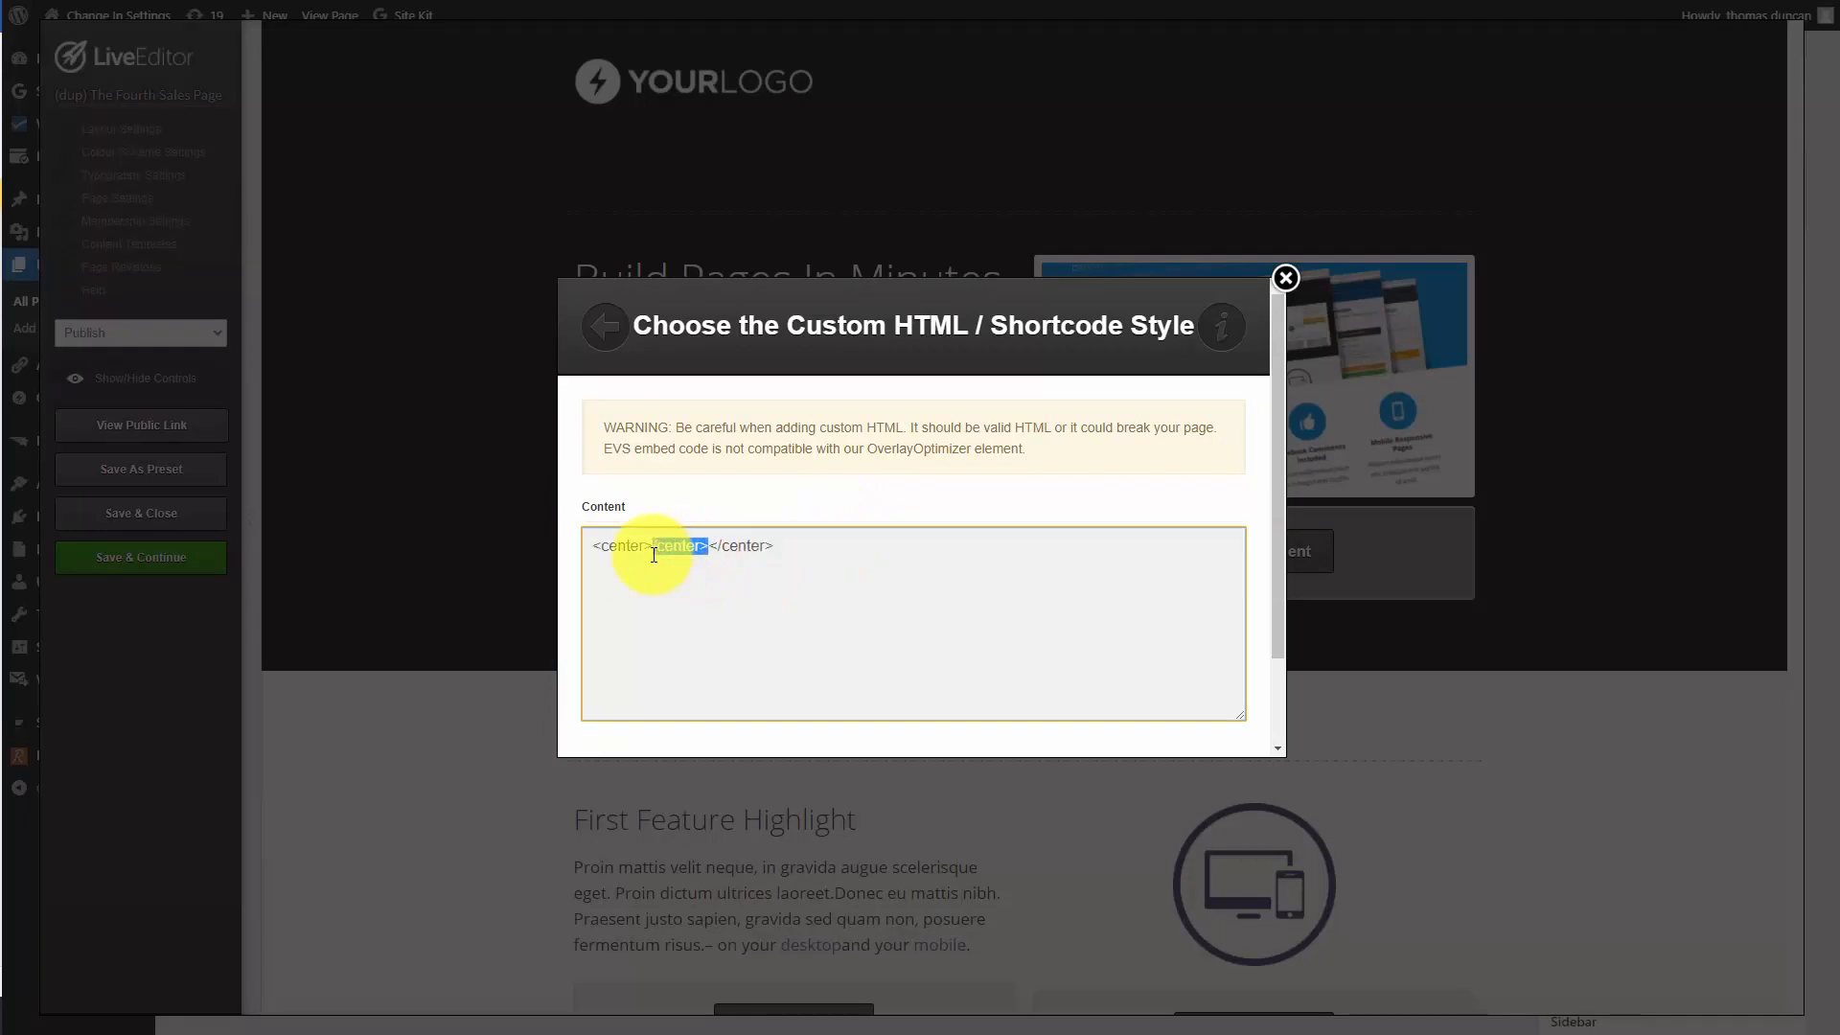
key("ctrl+v")
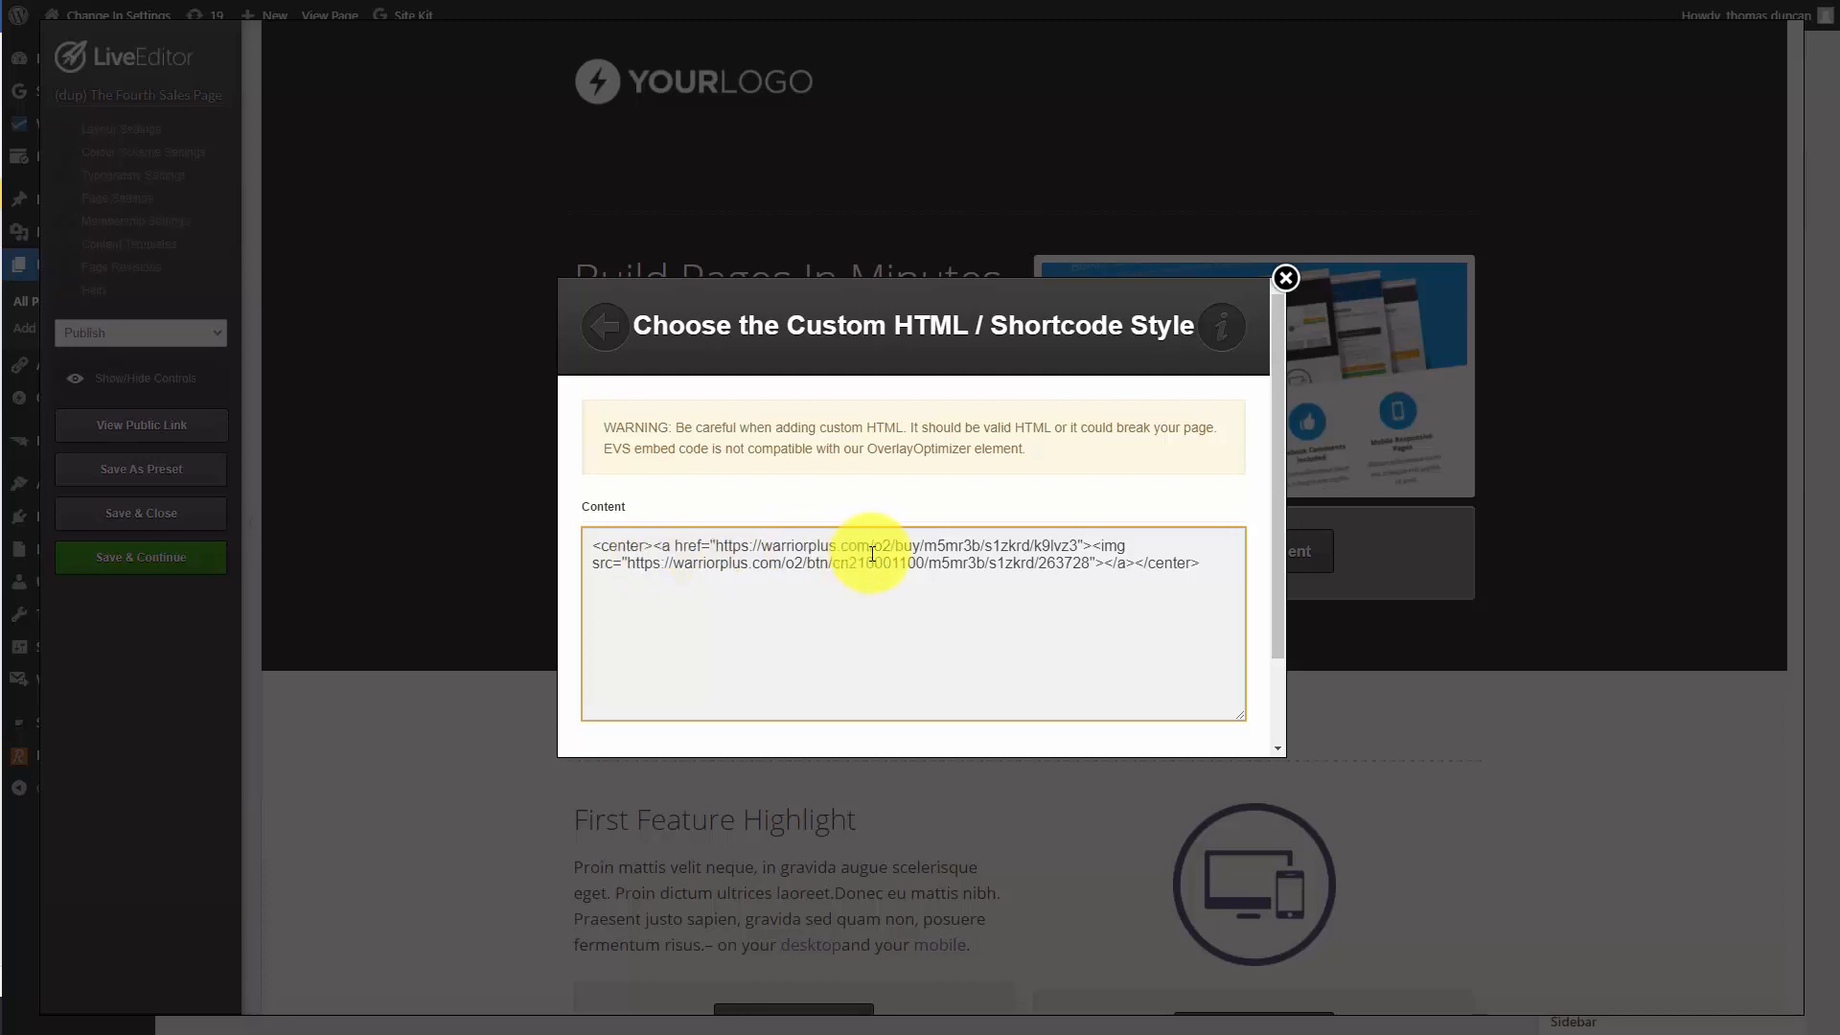
scroll(1101, 624, "down", 2)
left_click(1204, 718)
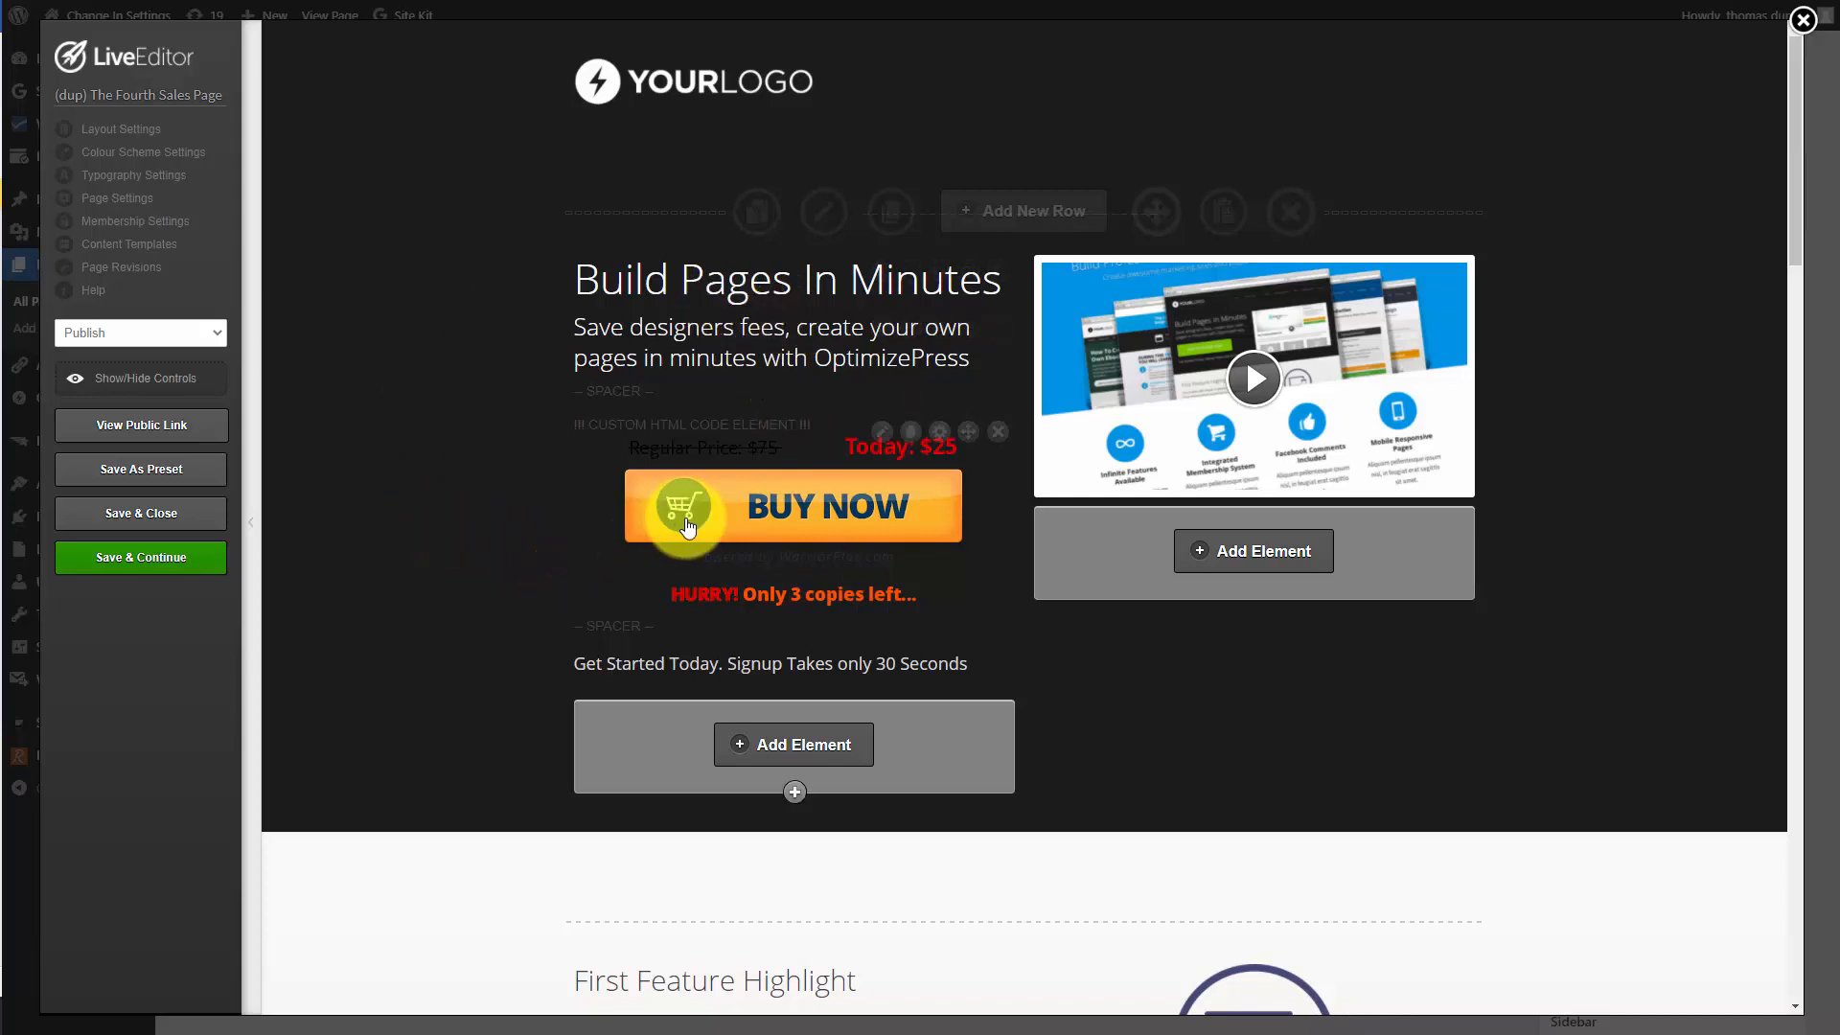
left_click(161, 564)
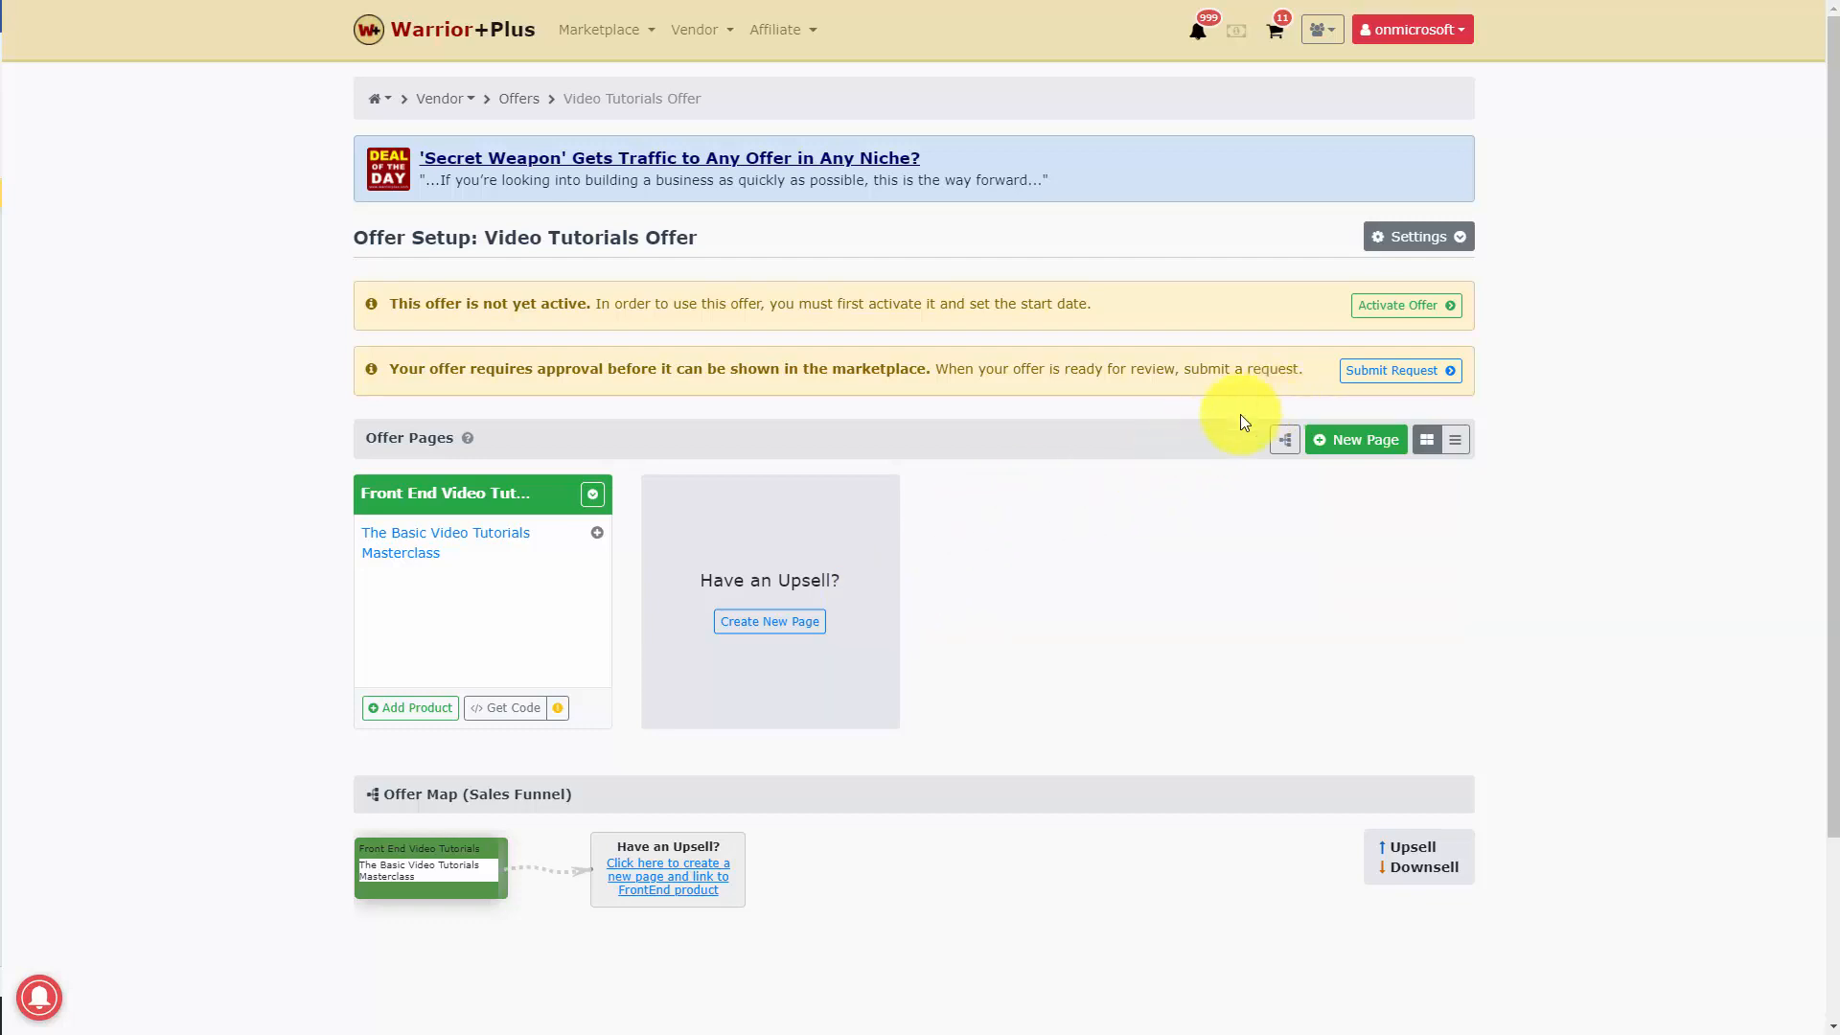
Step: Back in Warrior+Plus, activate the Video Tutorials Offer with its launch scheduled for 2021-11-12 at 01:00
left_click(1381, 306)
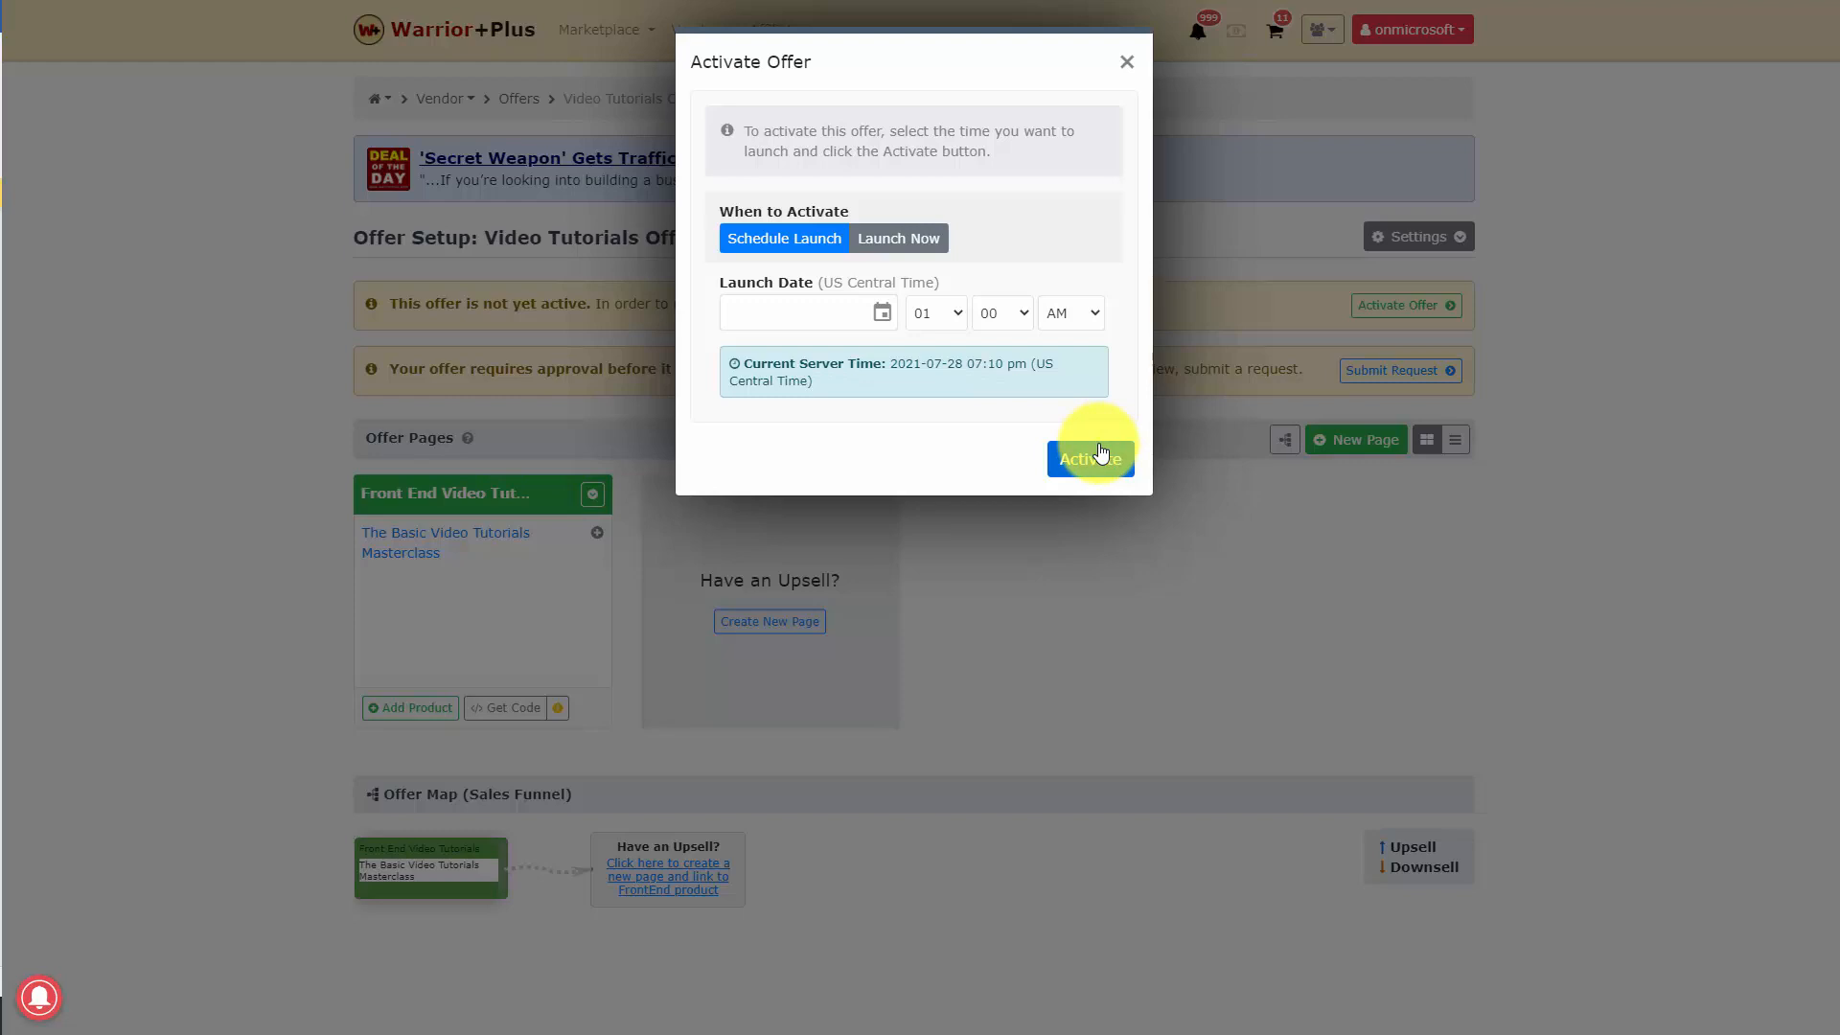
left_click(901, 241)
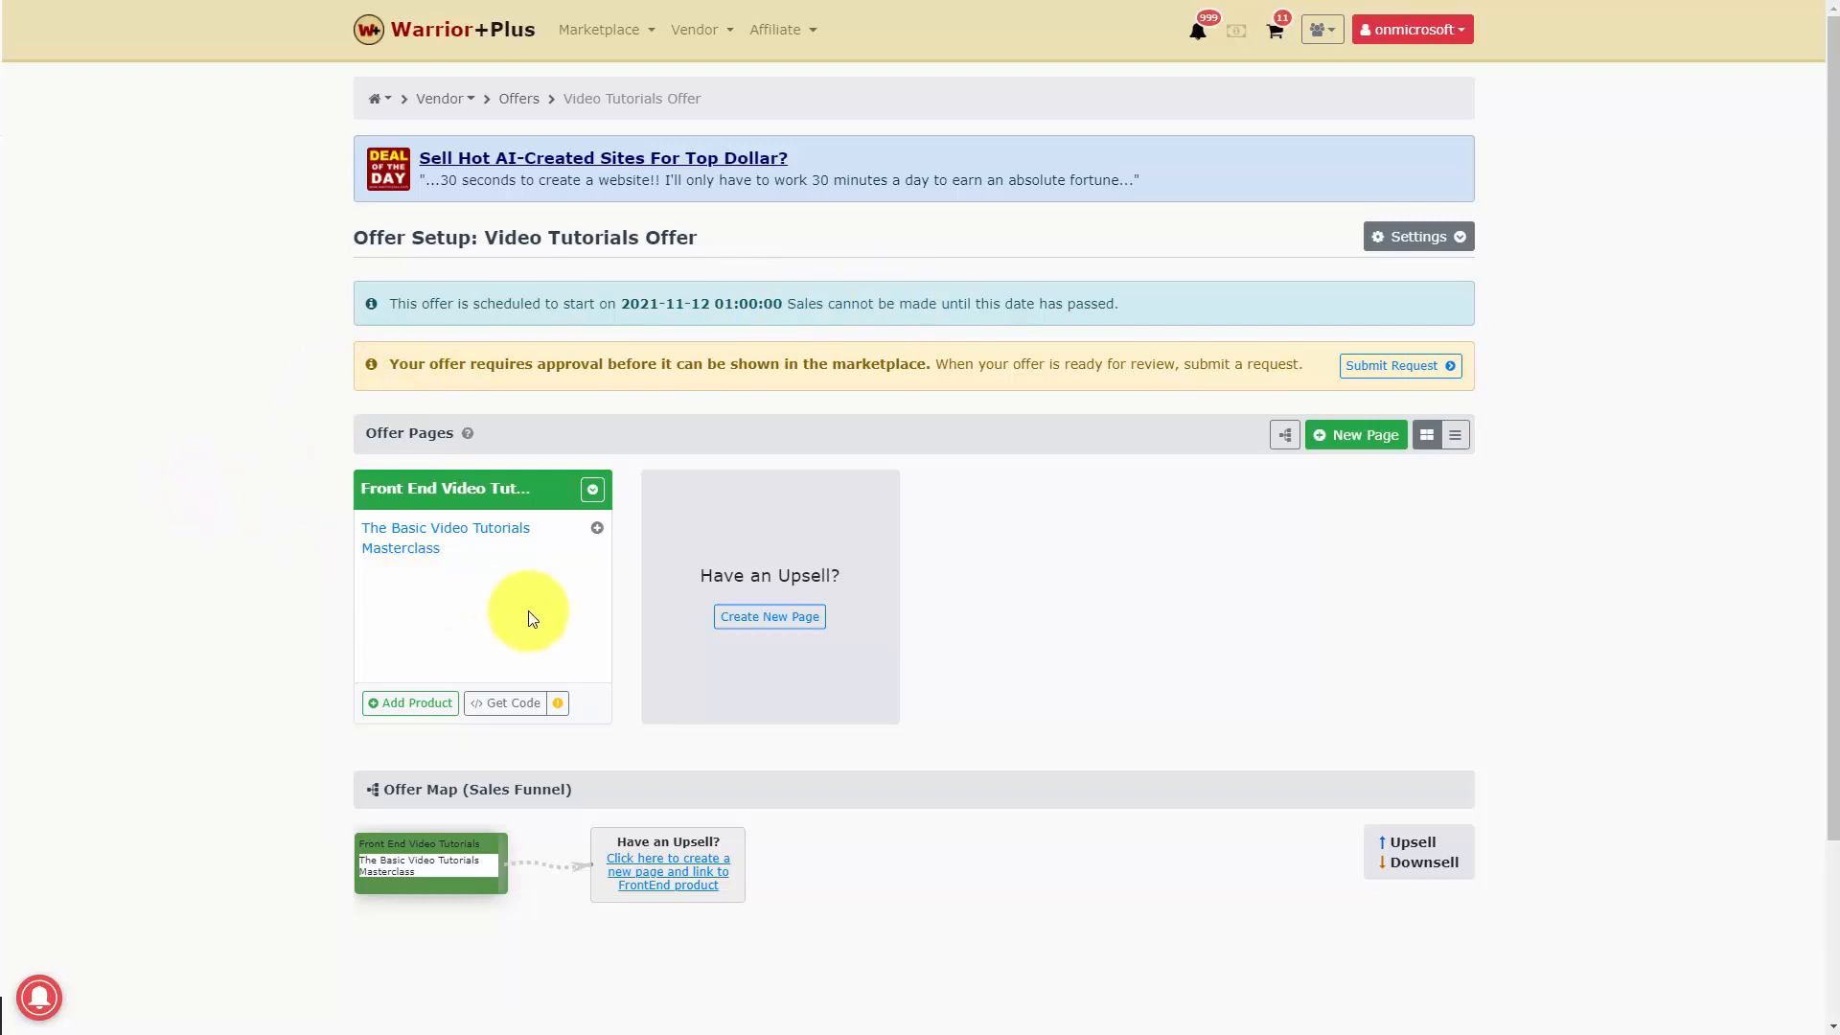
Step: Start a new upsell page for the offer and name it 7 Basic Video Tutorials
left_click(765, 623)
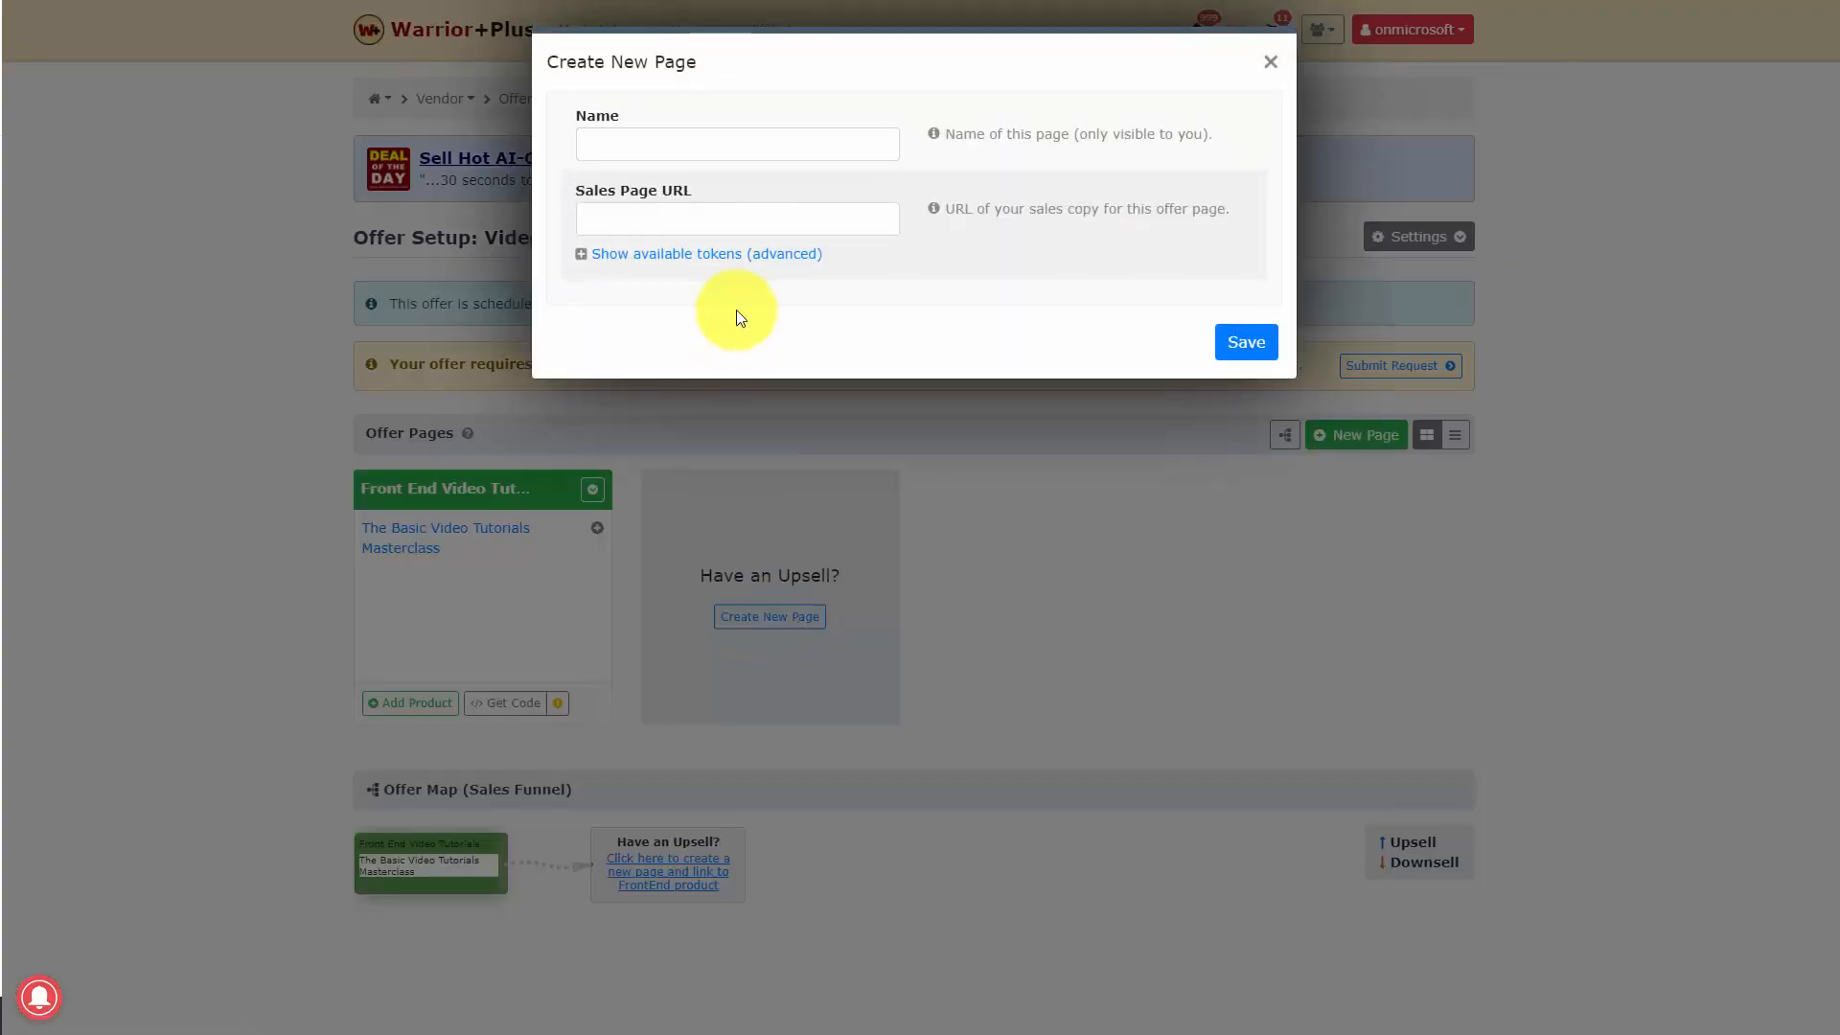
left_click(688, 151)
key("ctrl+v")
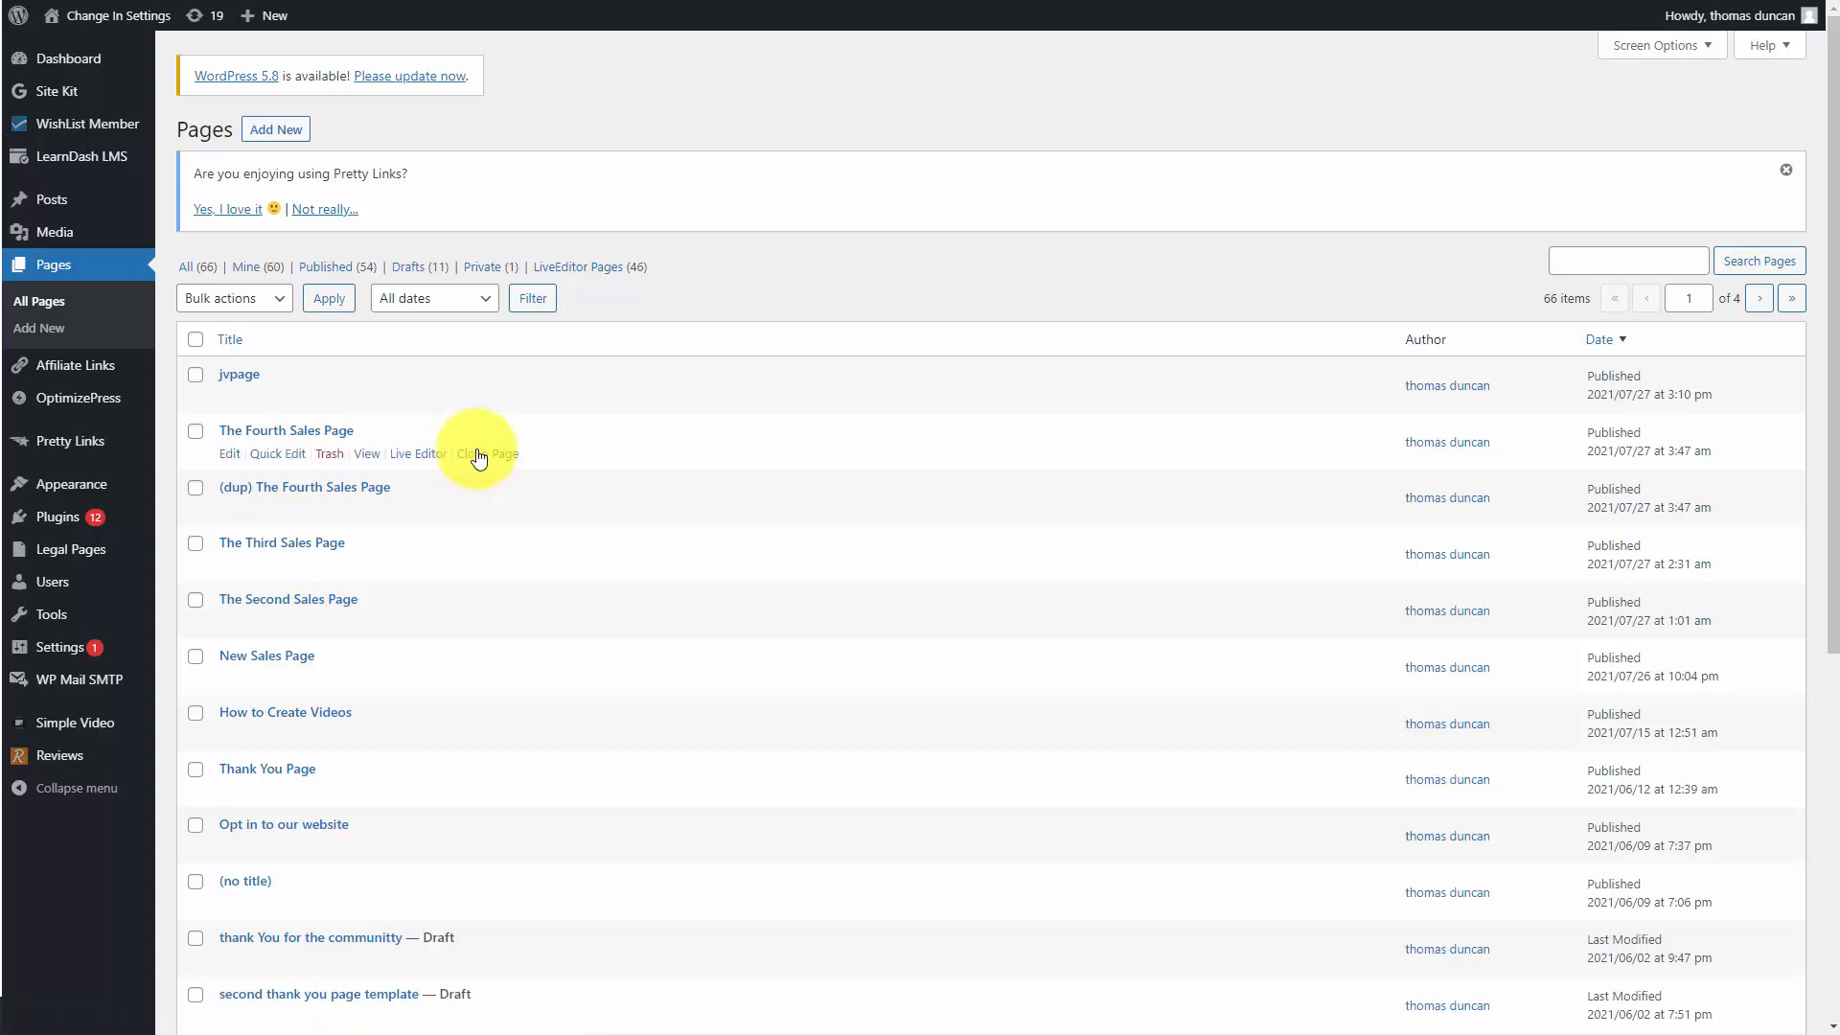
Step: In WordPress, clone The Fourth Sales Page, remove the (dup) prefix from the copy's title, and update it
left_click(484, 461)
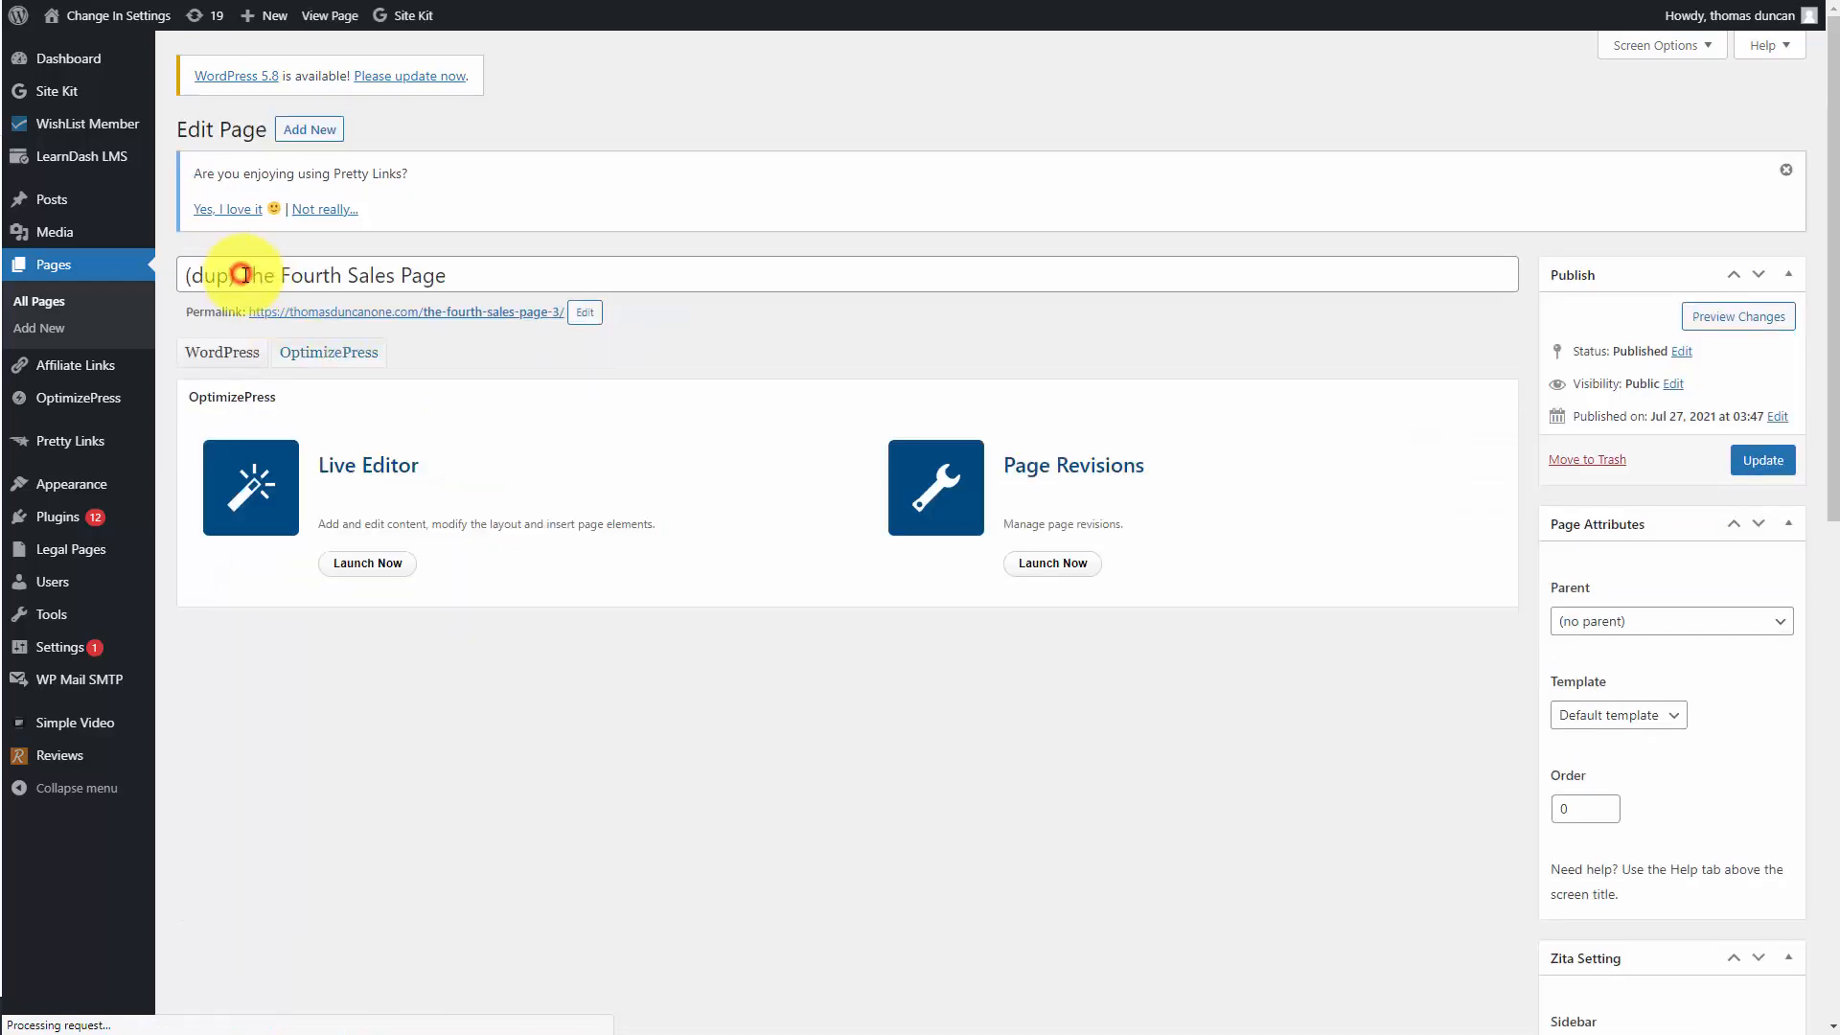
left_click(246, 274)
key("BackSpace")
key("BackSpace")
key("BackSpace")
key("BackSpace")
key("BackSpace")
key("BackSpace")
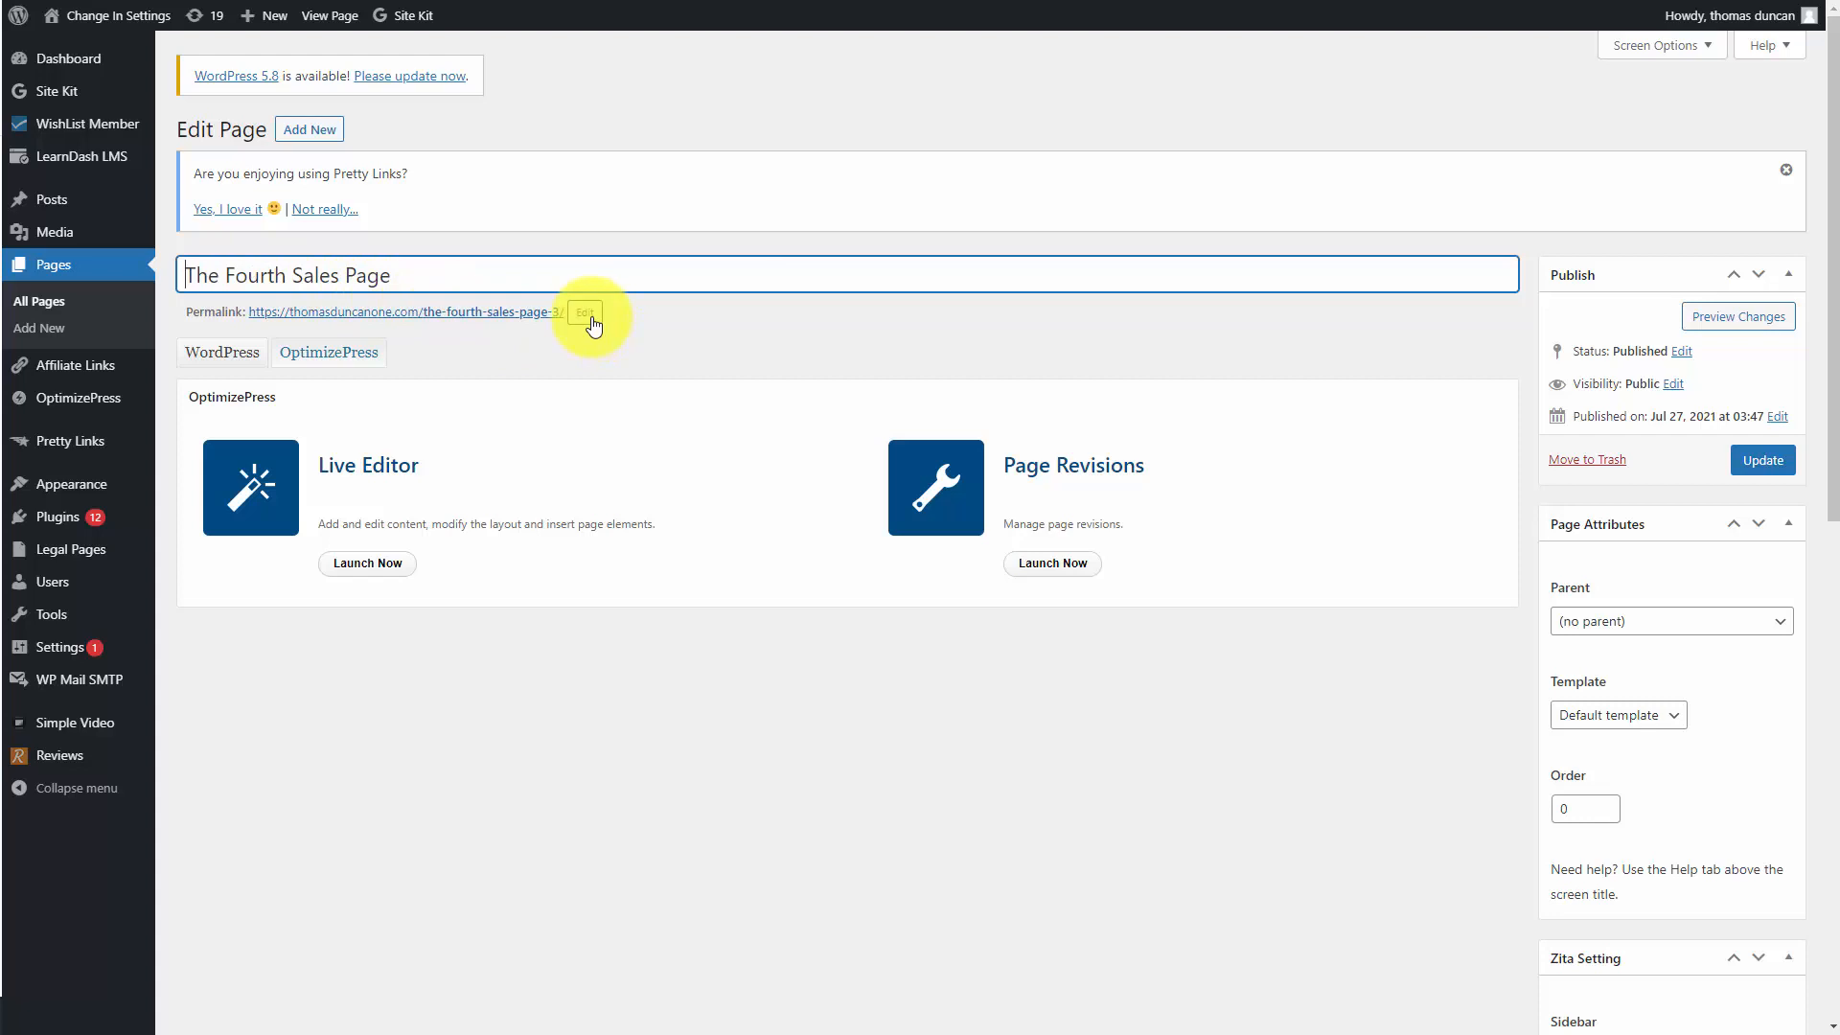
left_click(1760, 460)
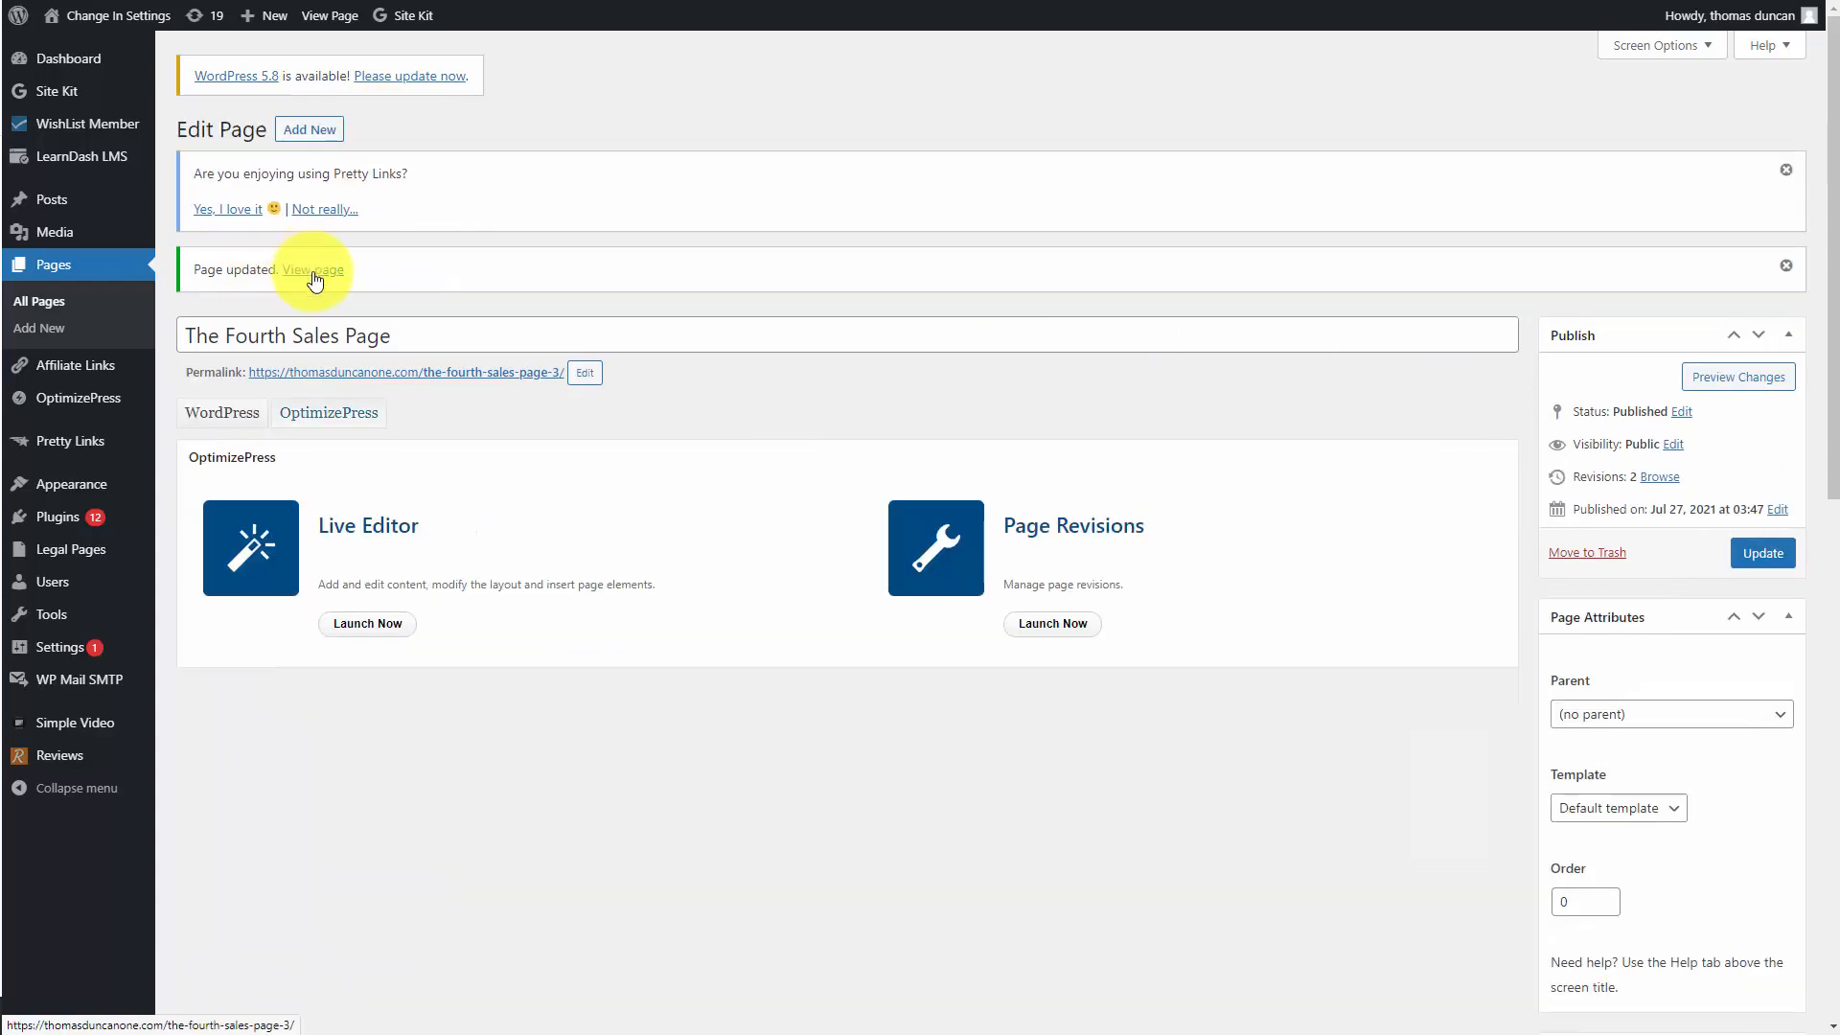
Step: Copy the updated page's link, enter it as the new Warrior+Plus page's sales page URL, and save the page
right_click(314, 272)
left_click(370, 461)
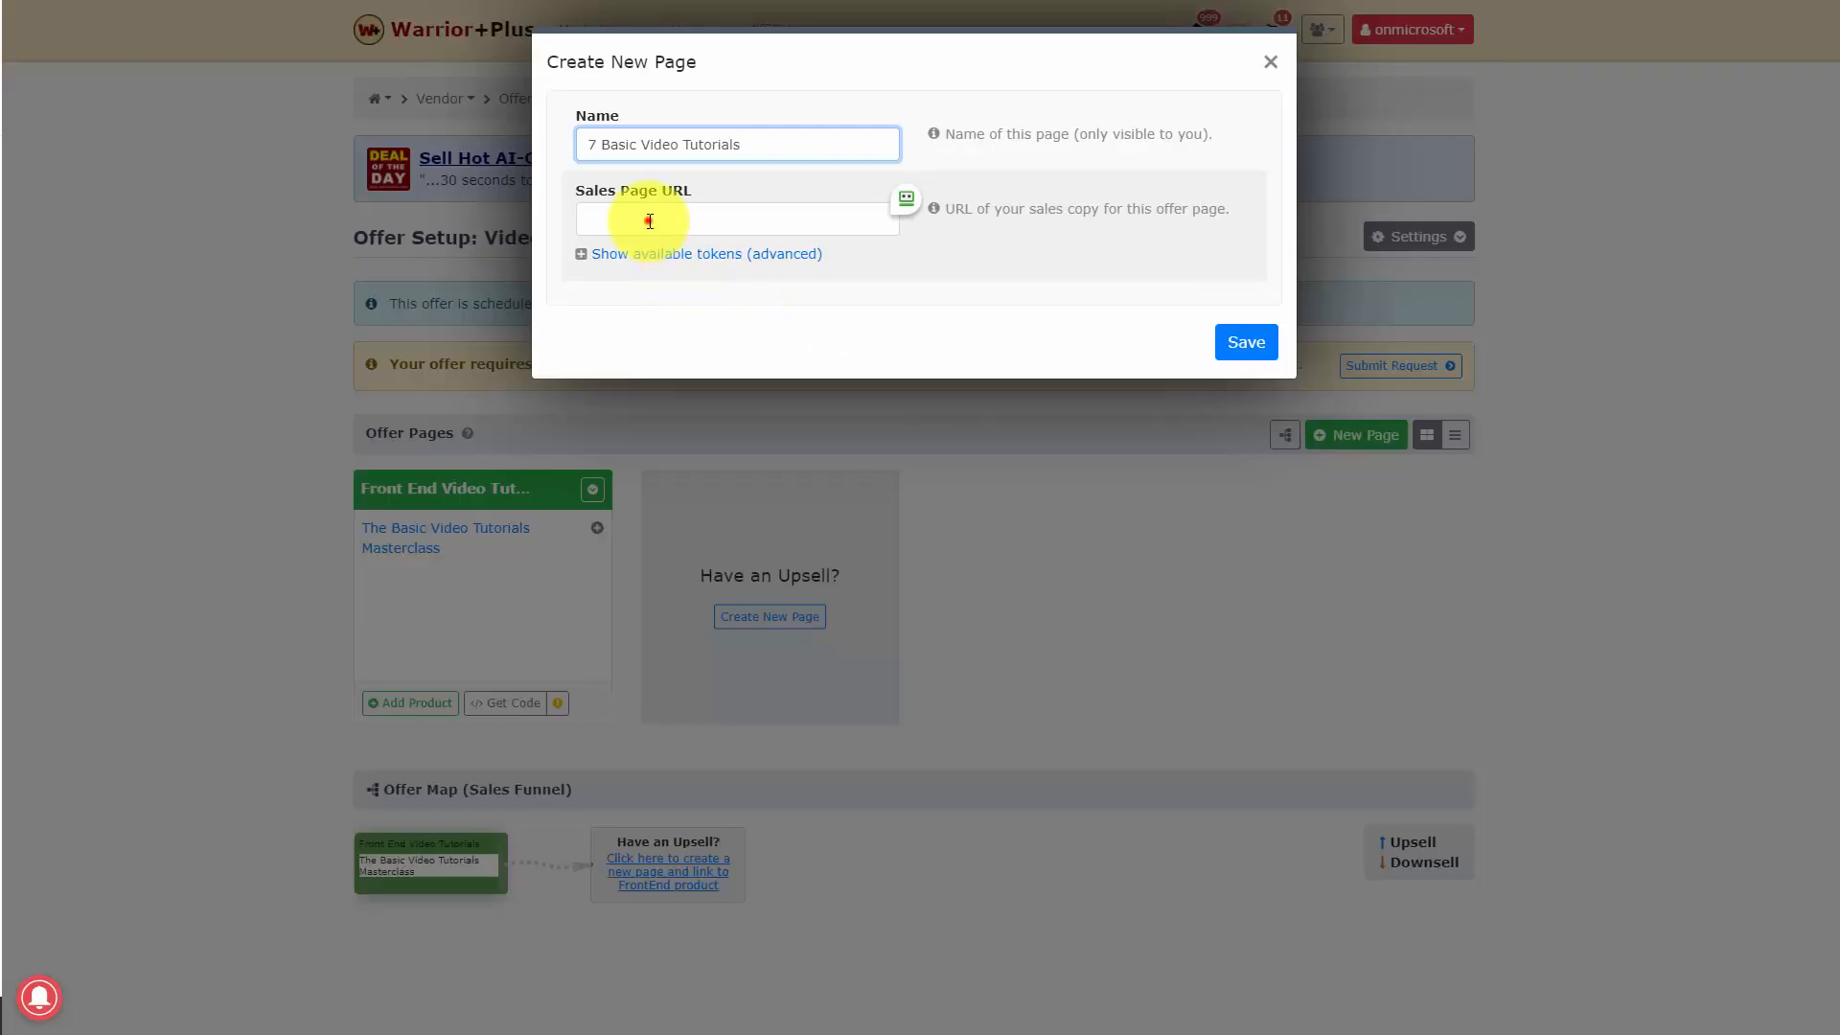
left_click(648, 220)
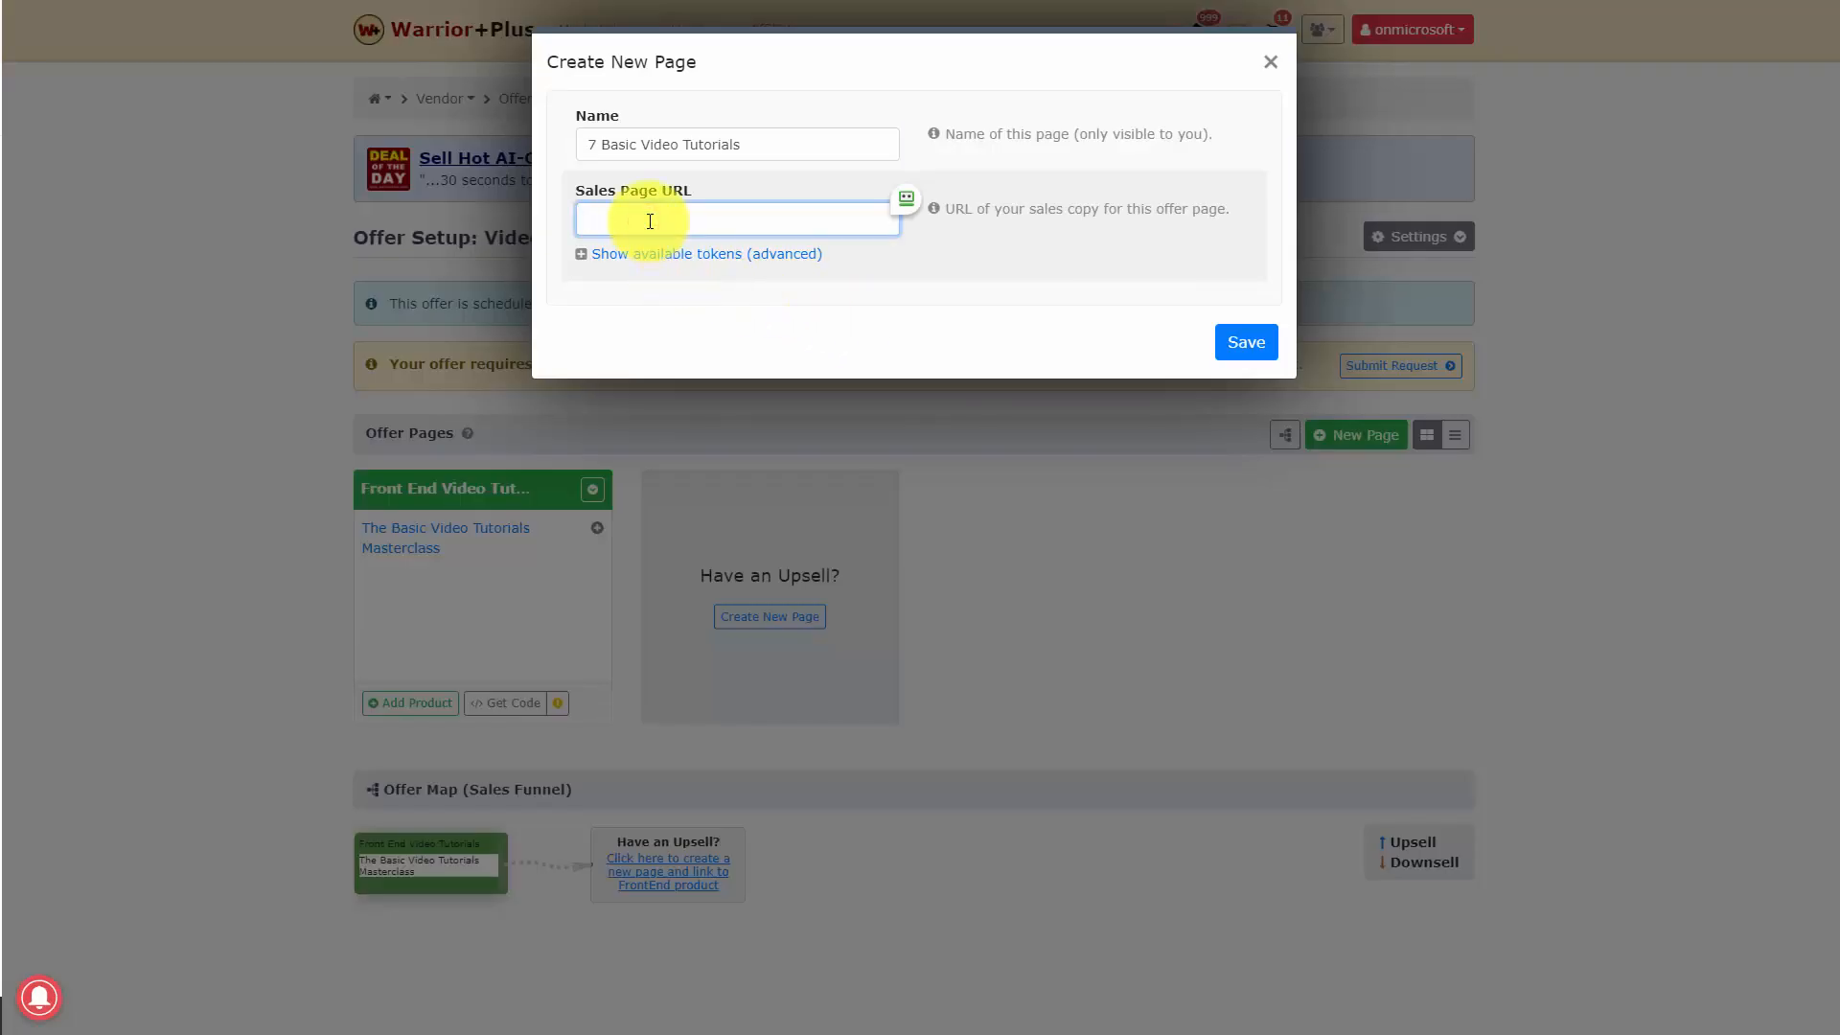
key("ctrl+v")
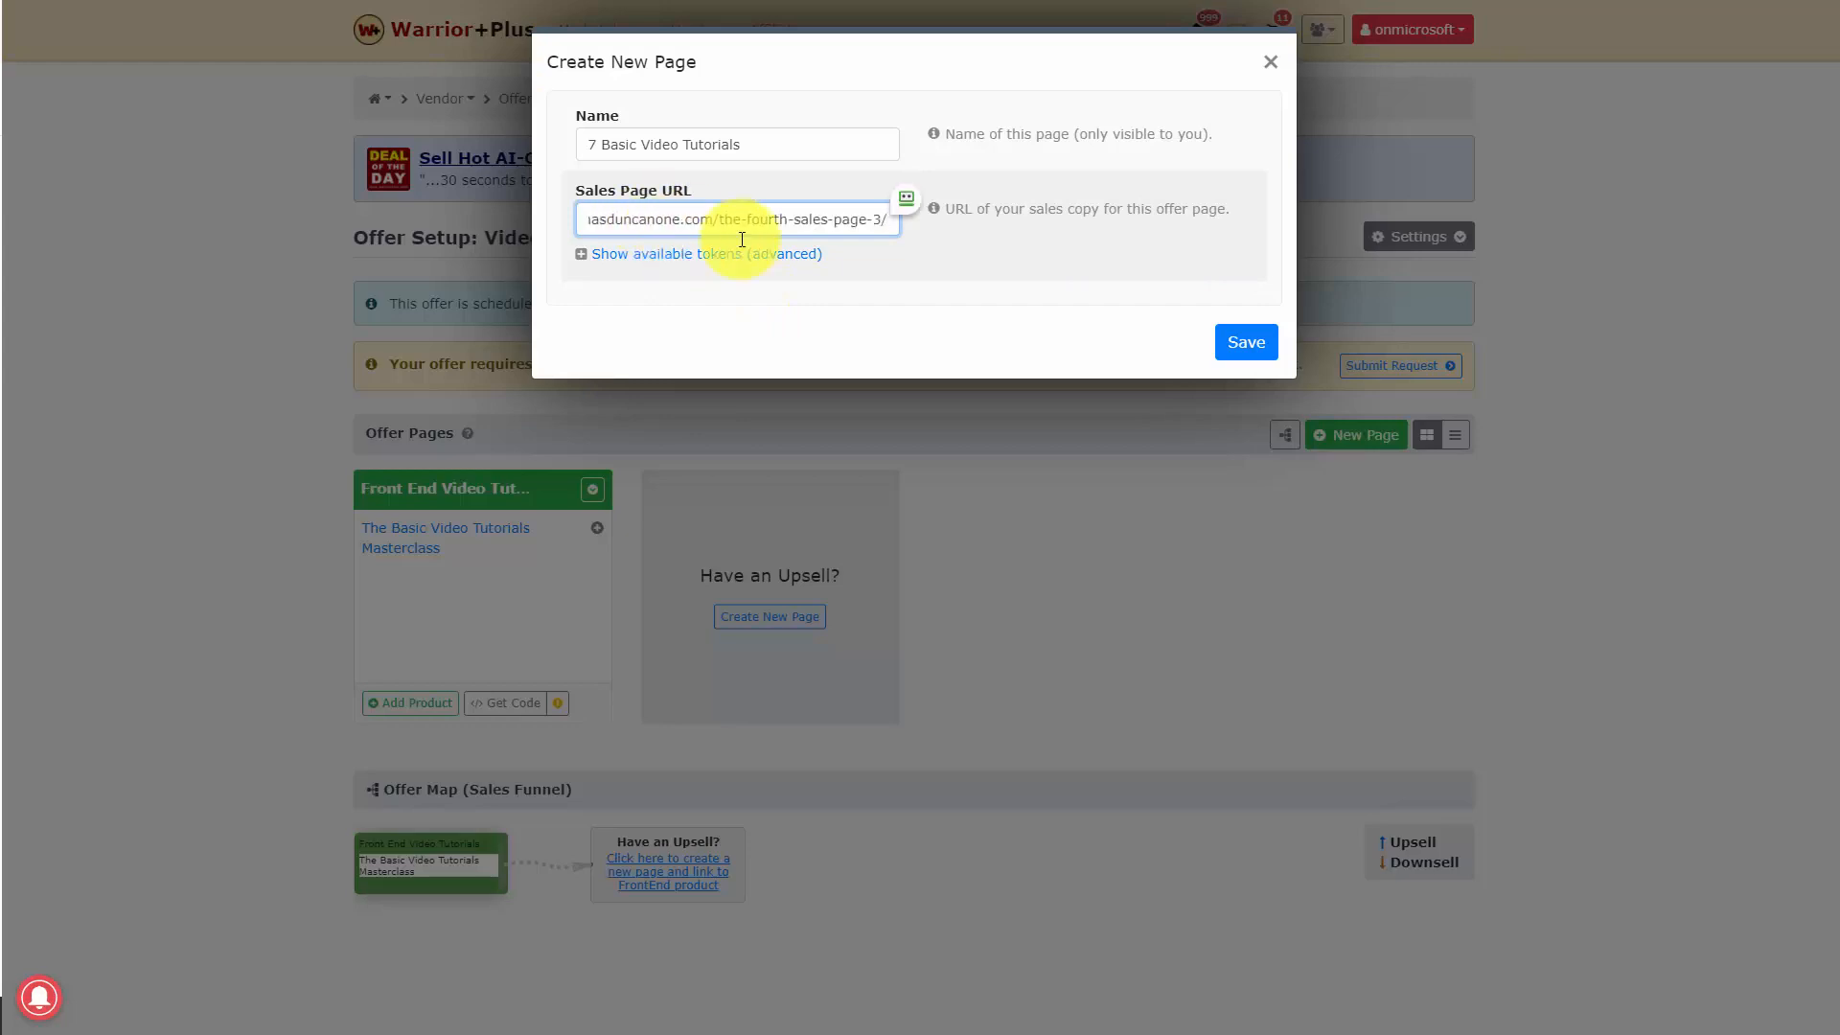
left_click(1259, 349)
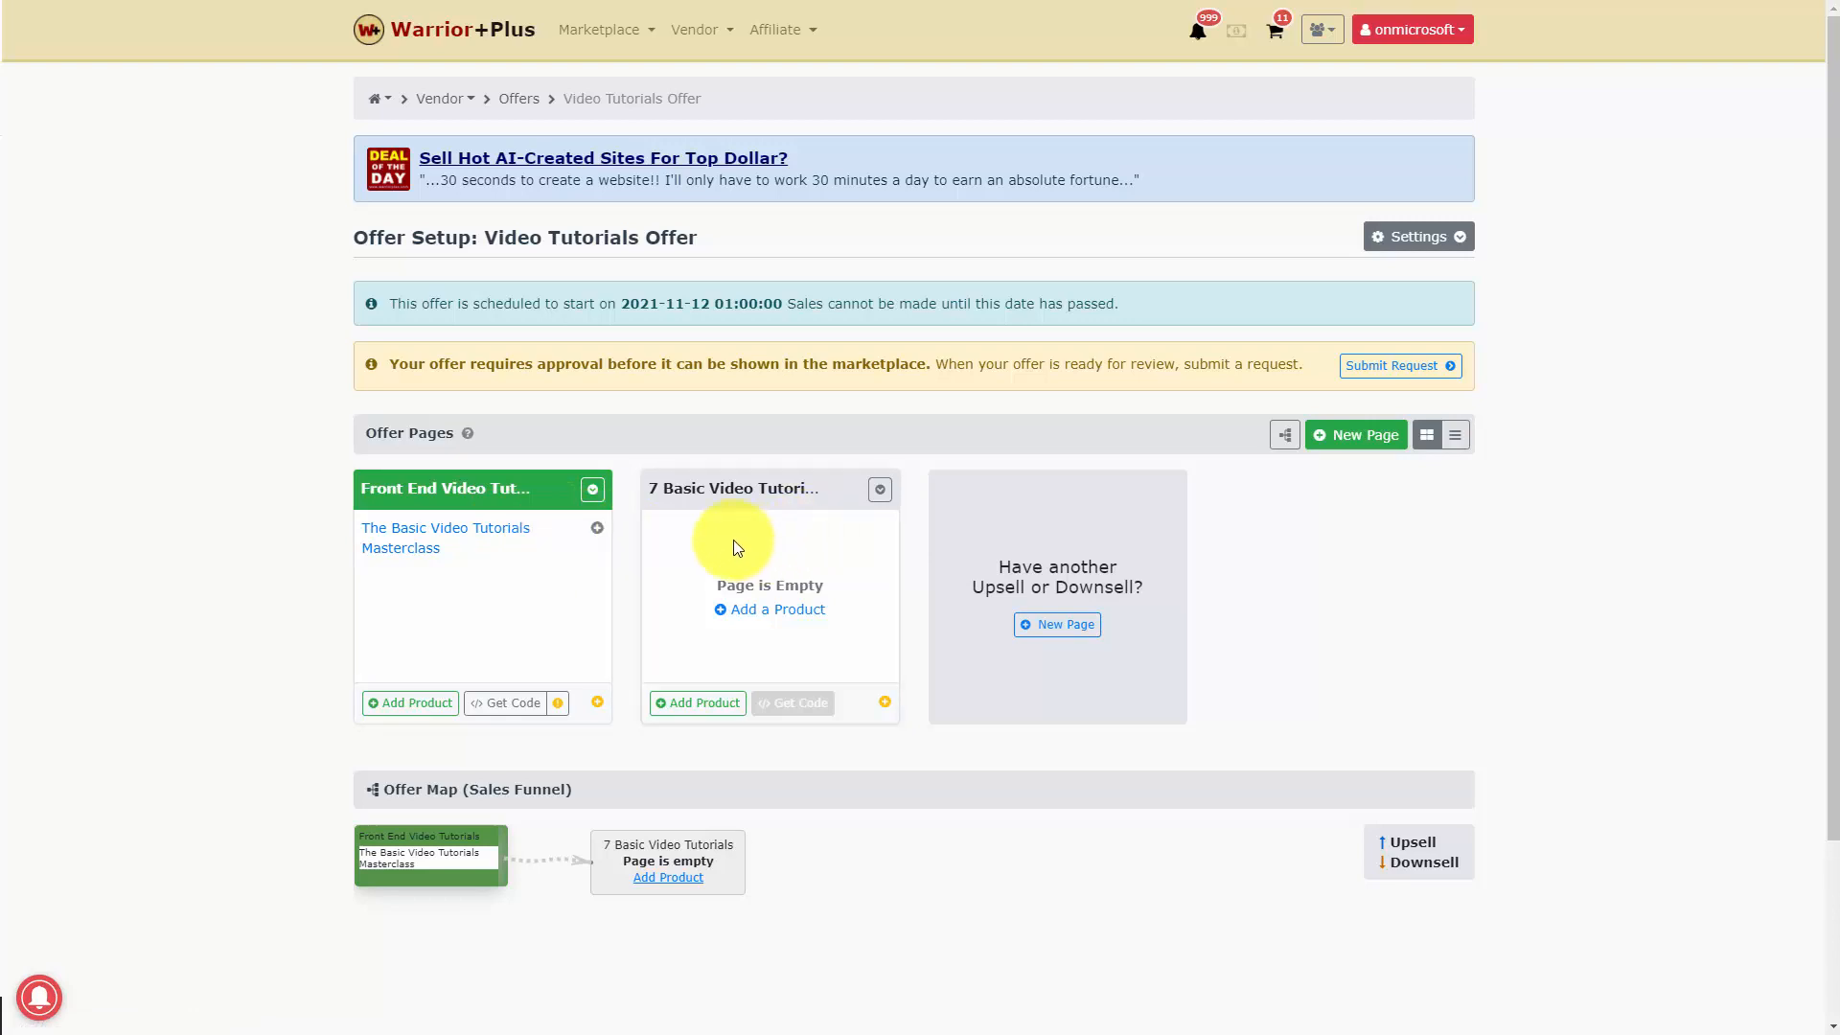
Step: Set 7 Basic Video Tutorials as the upsell page of The Basic Video Tutorials Masterclass and save
left_click(597, 529)
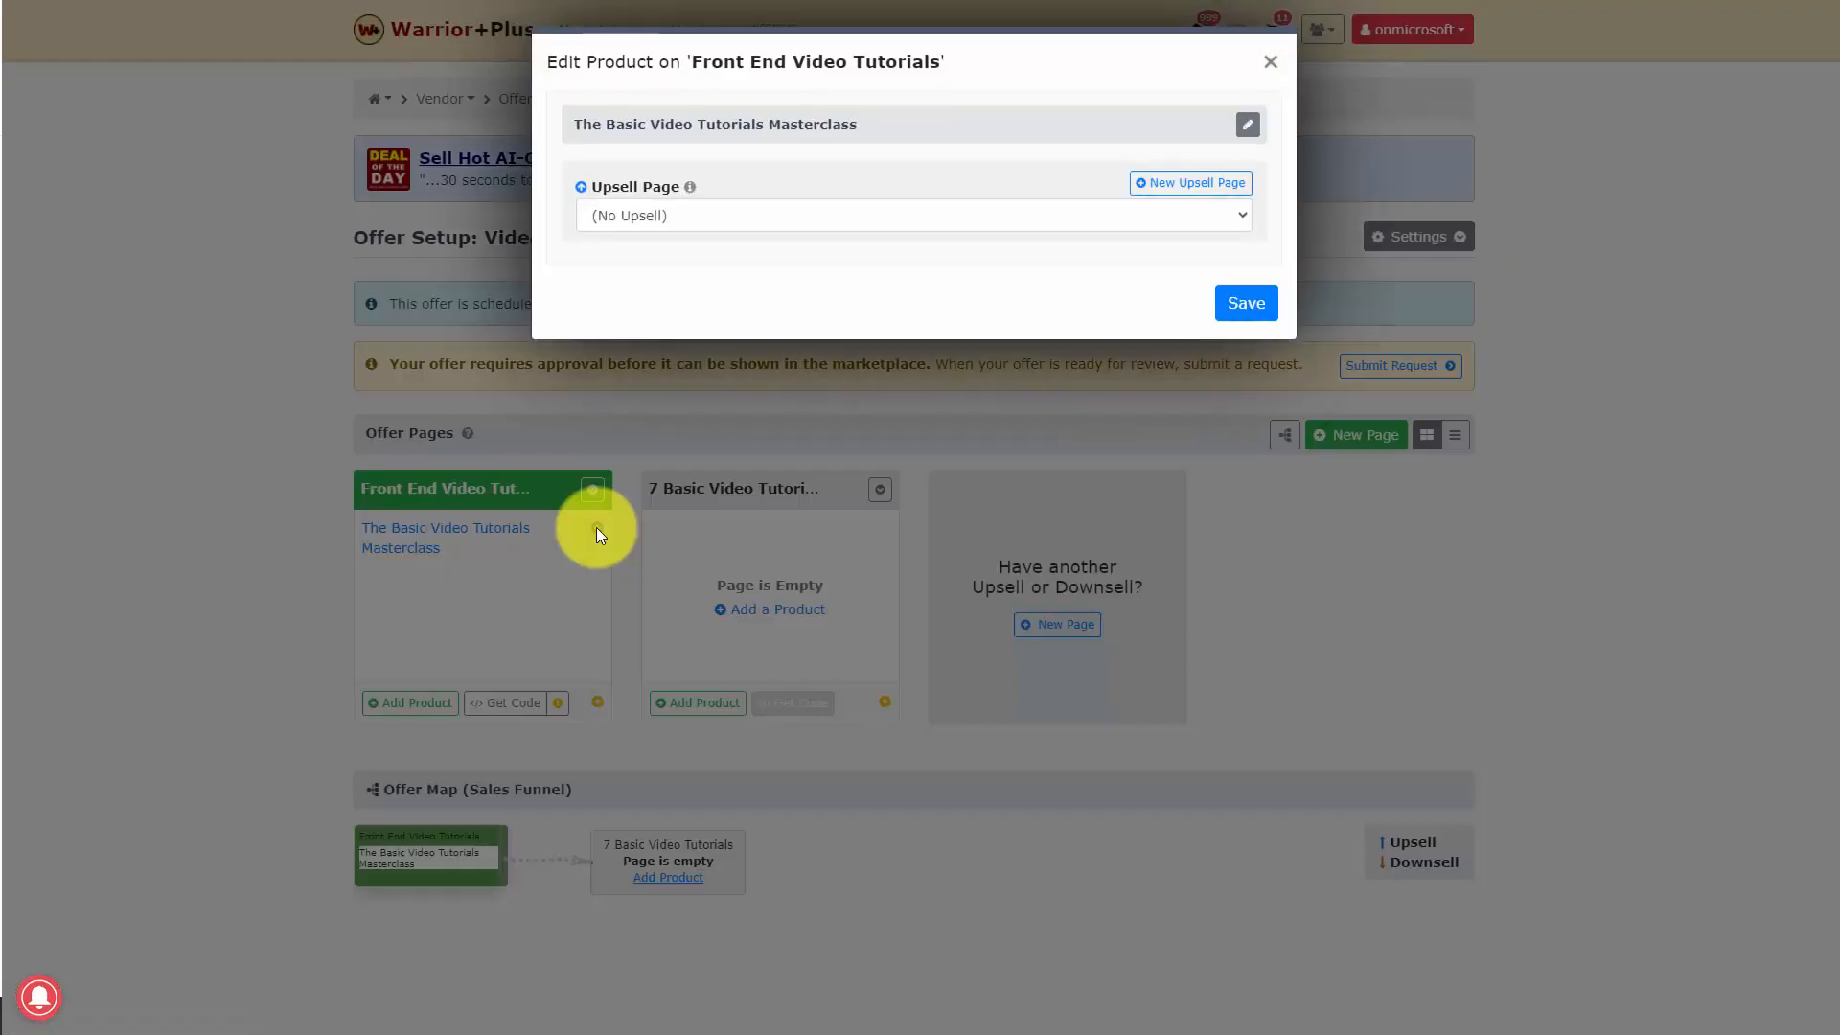
left_click(772, 215)
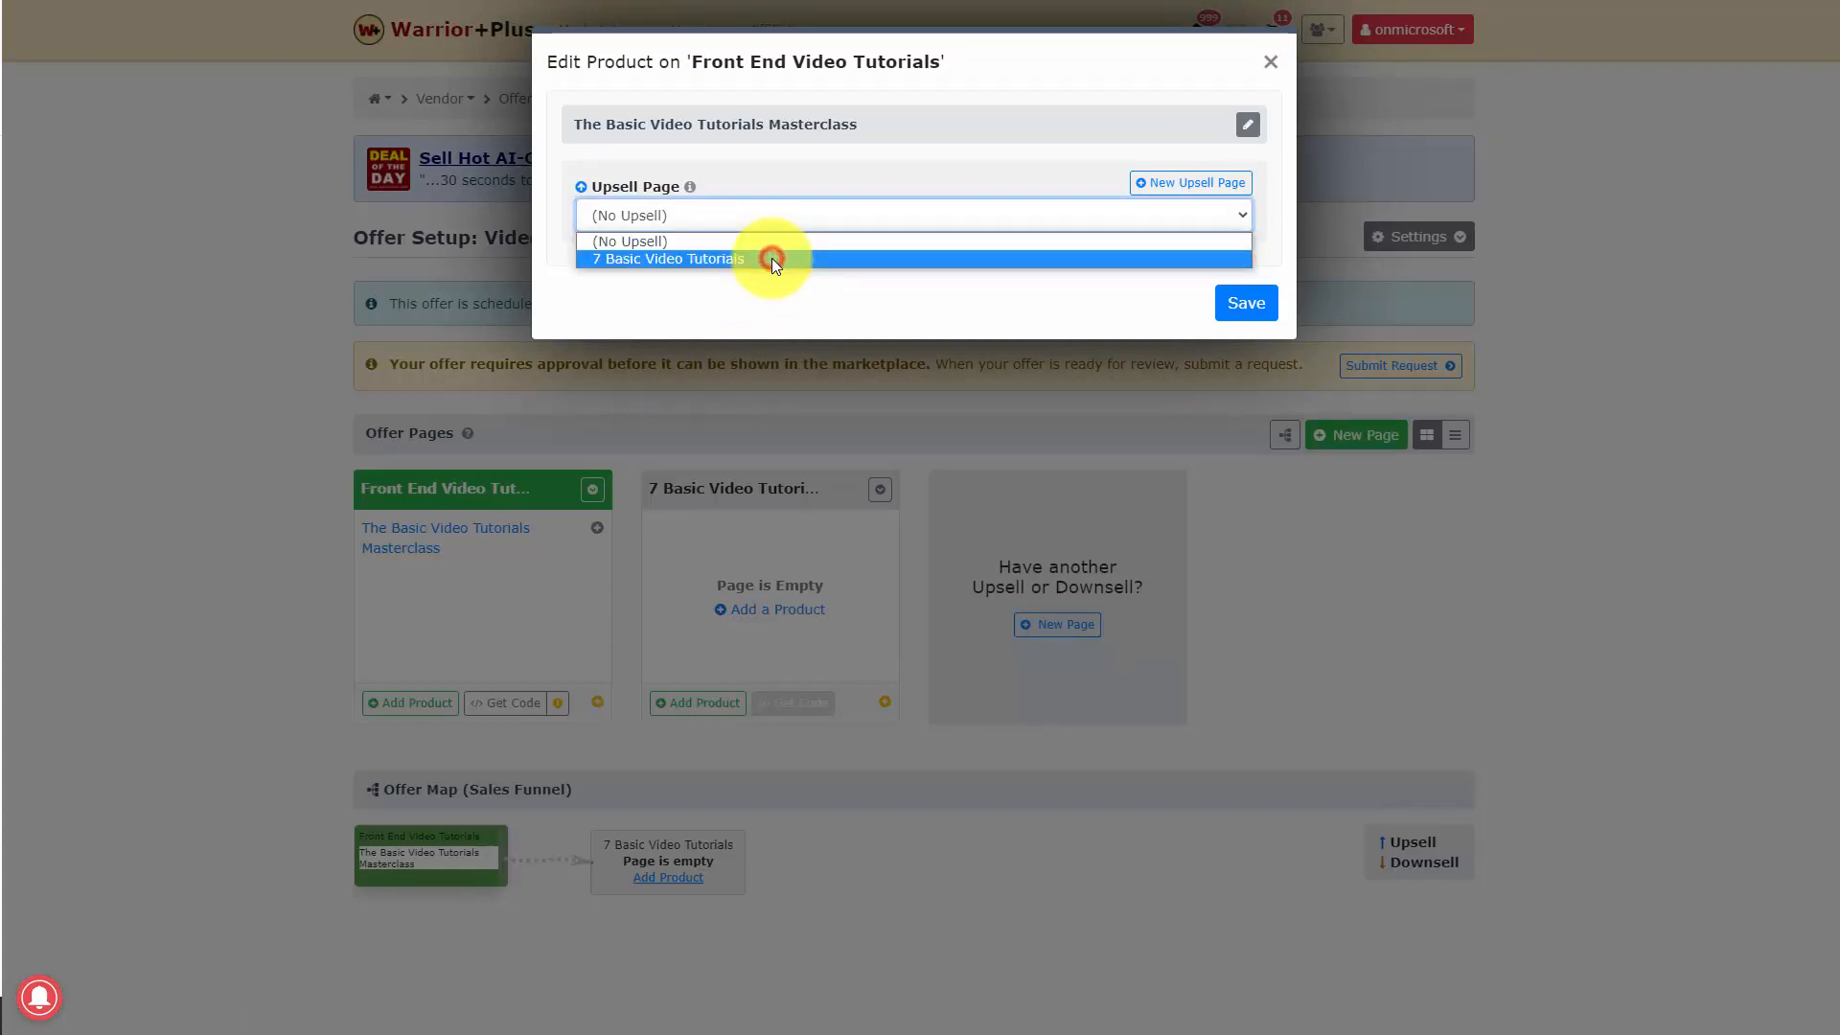
left_click(772, 257)
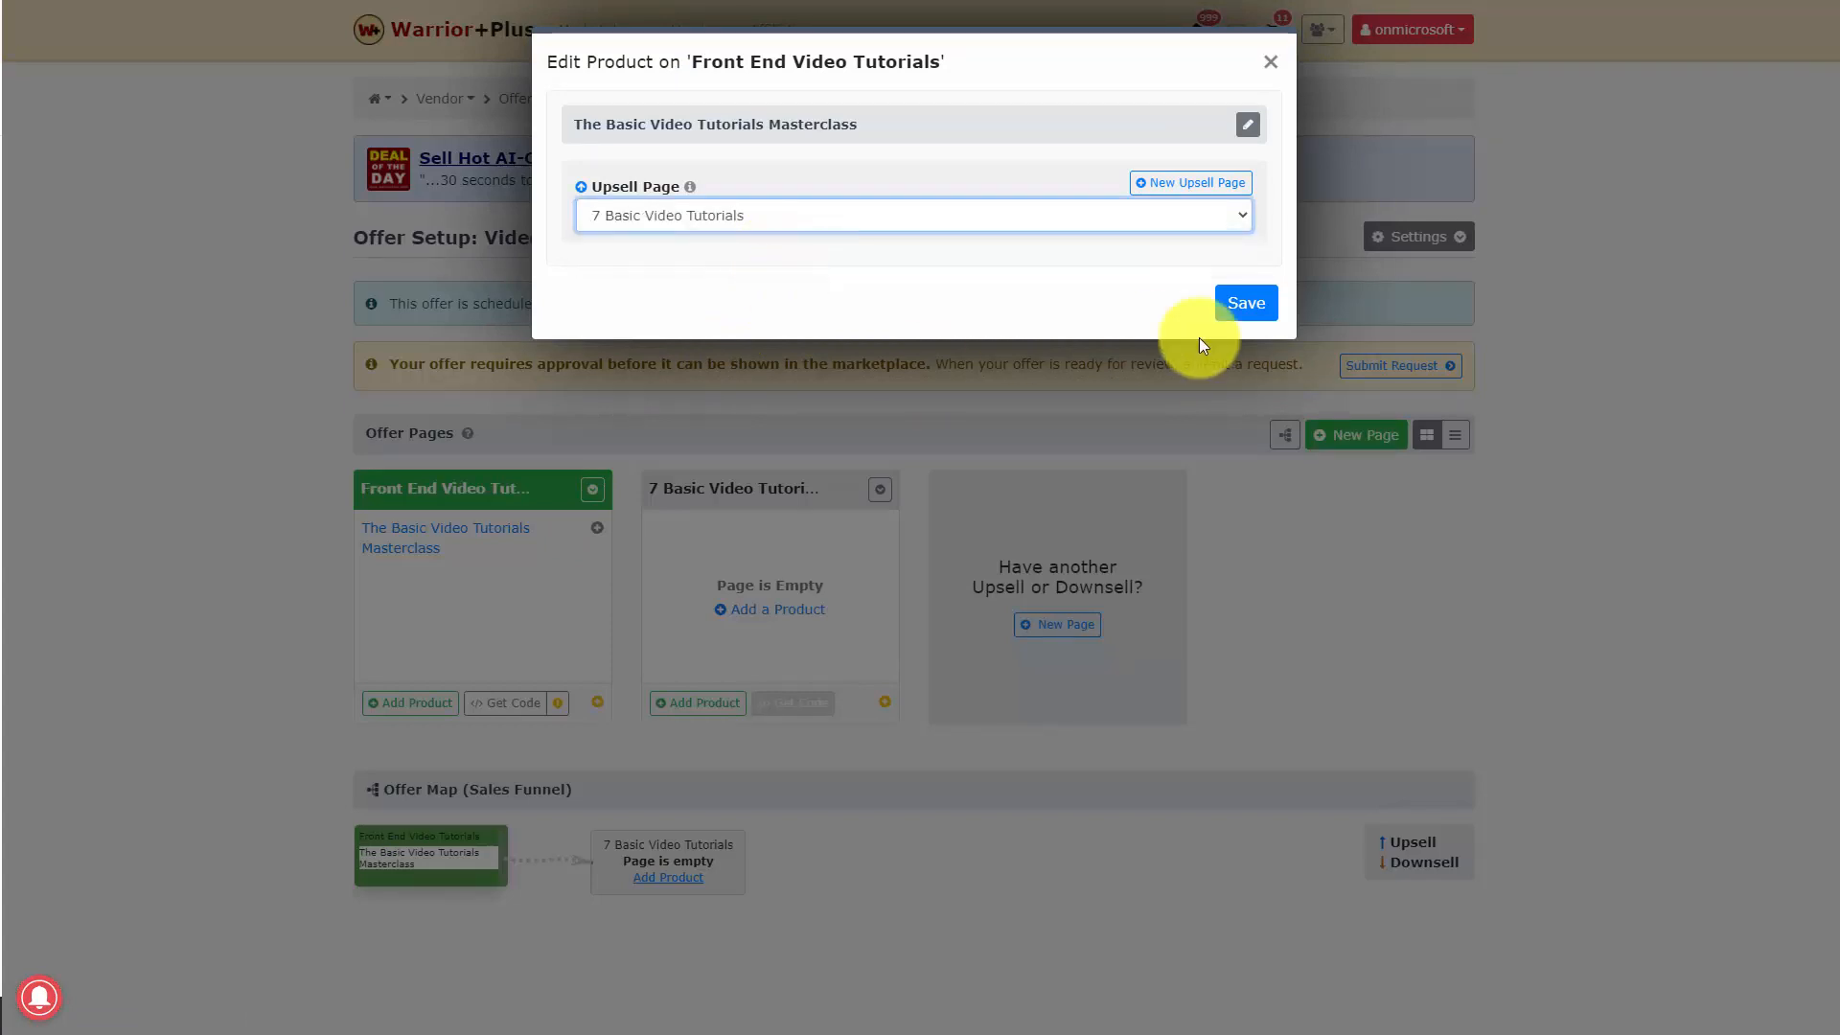
left_click(1244, 303)
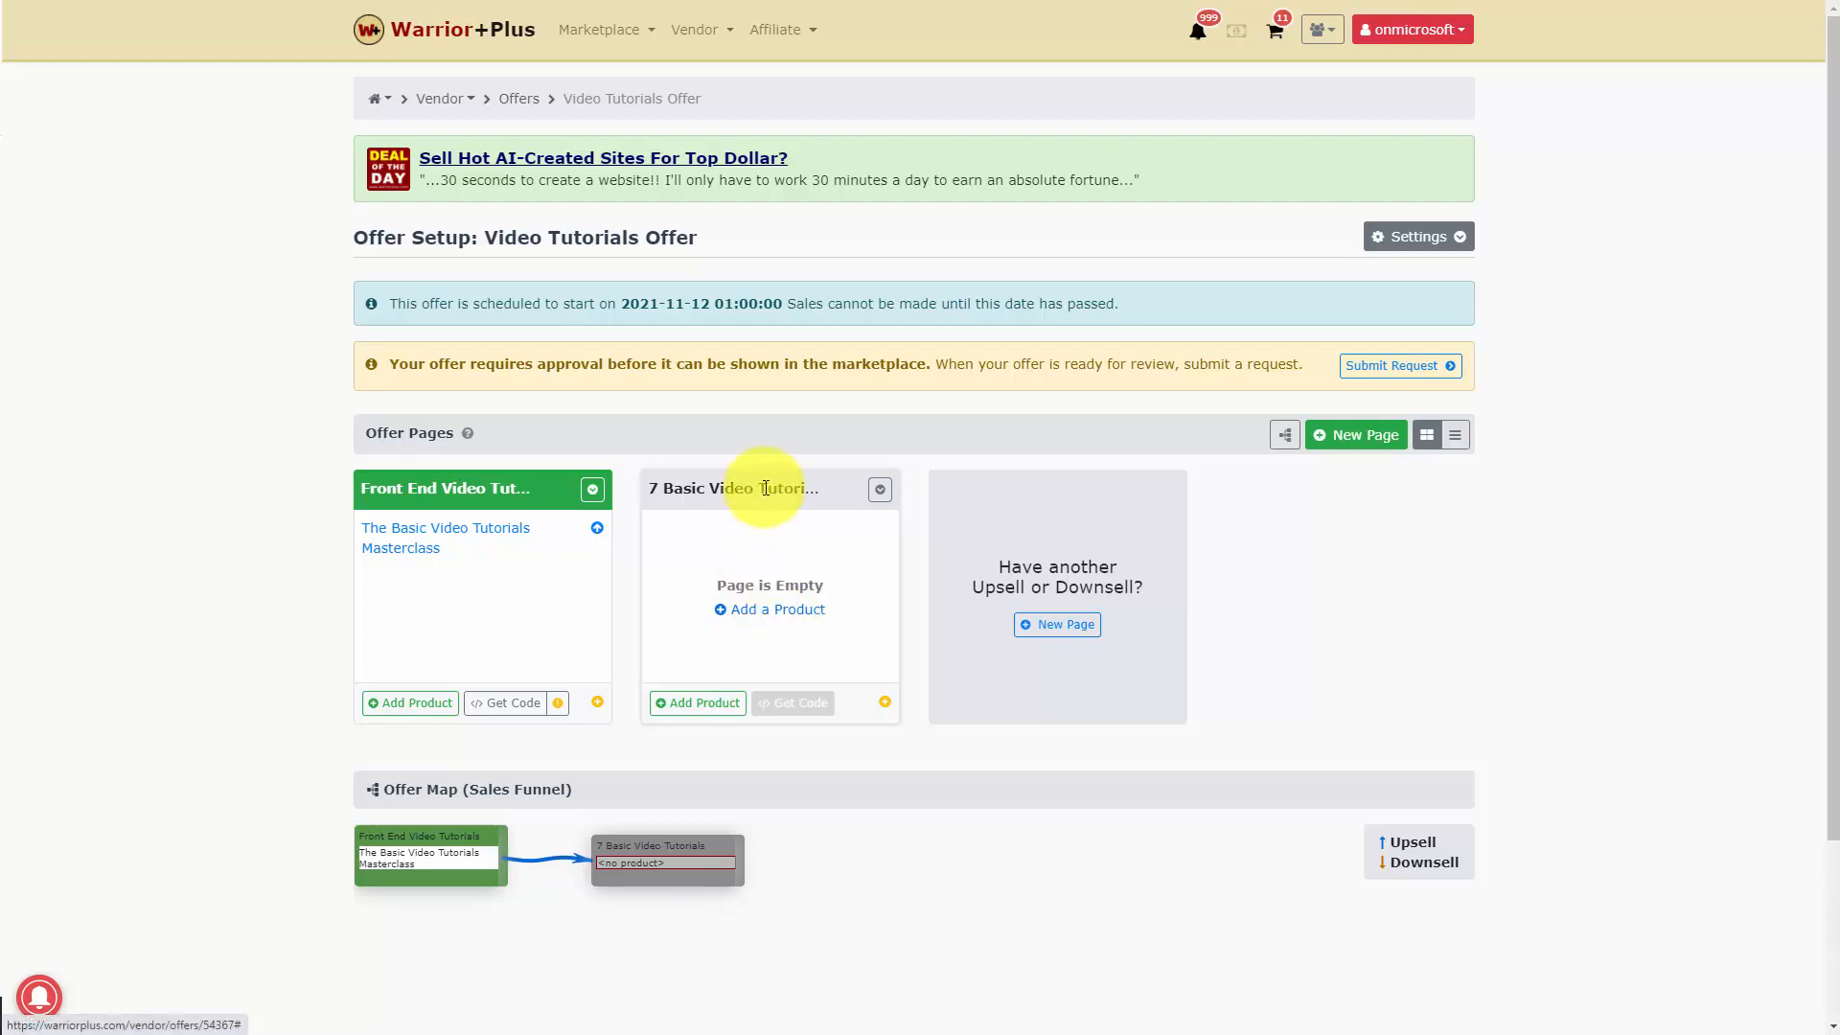
Step: Add the product 7 Video Tutorials On Marketing to the 7 Basic Video Tutorials page and save
left_click(778, 609)
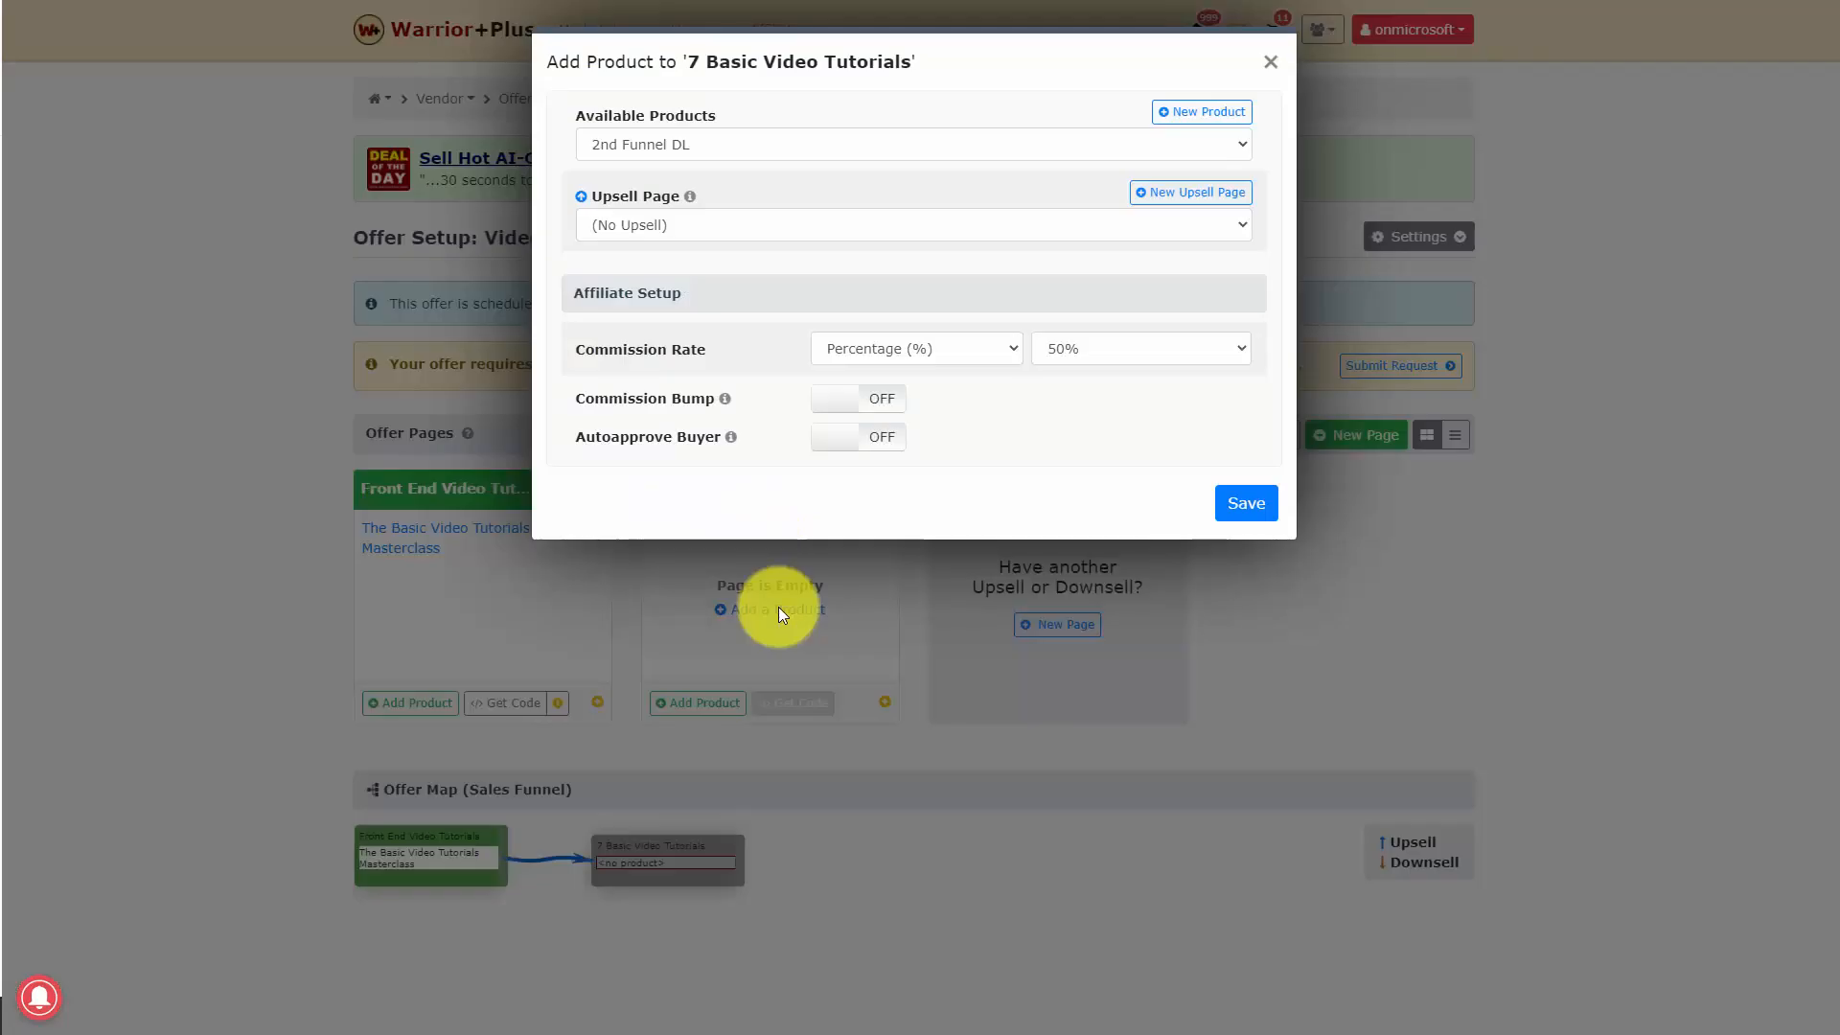
left_click(877, 139)
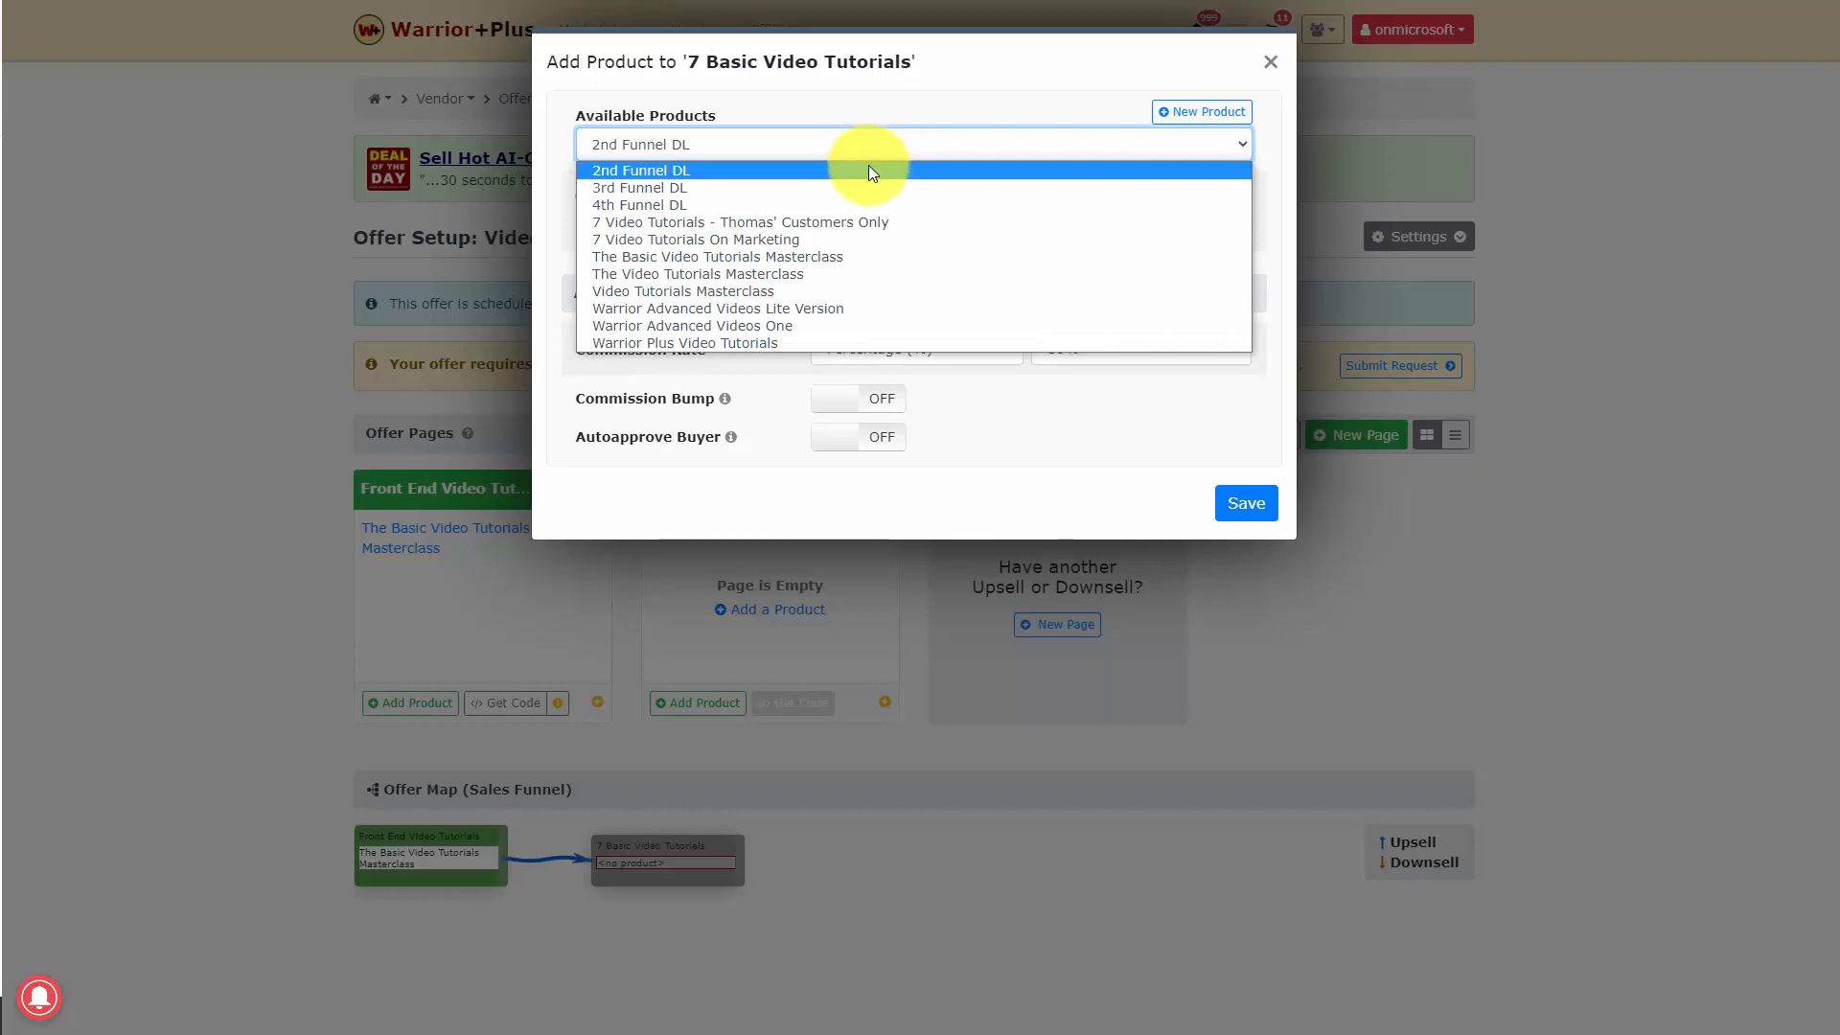
left_click(819, 241)
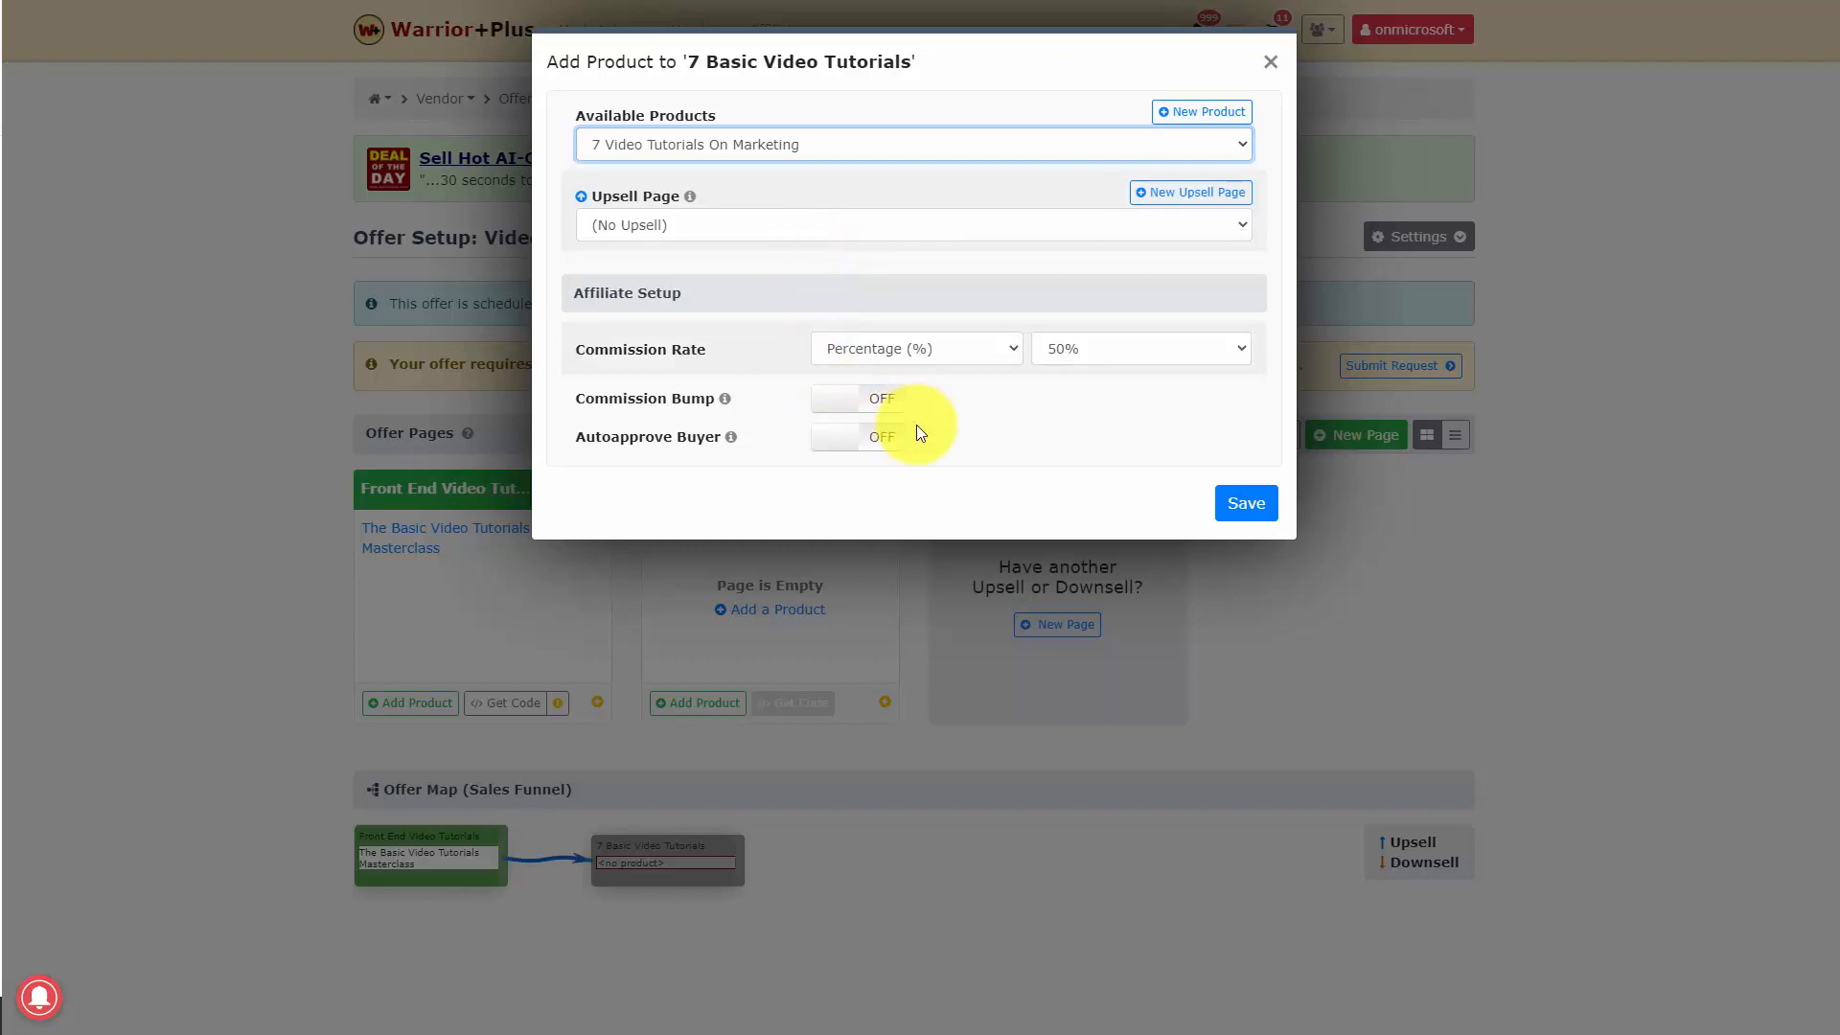
left_click(1244, 503)
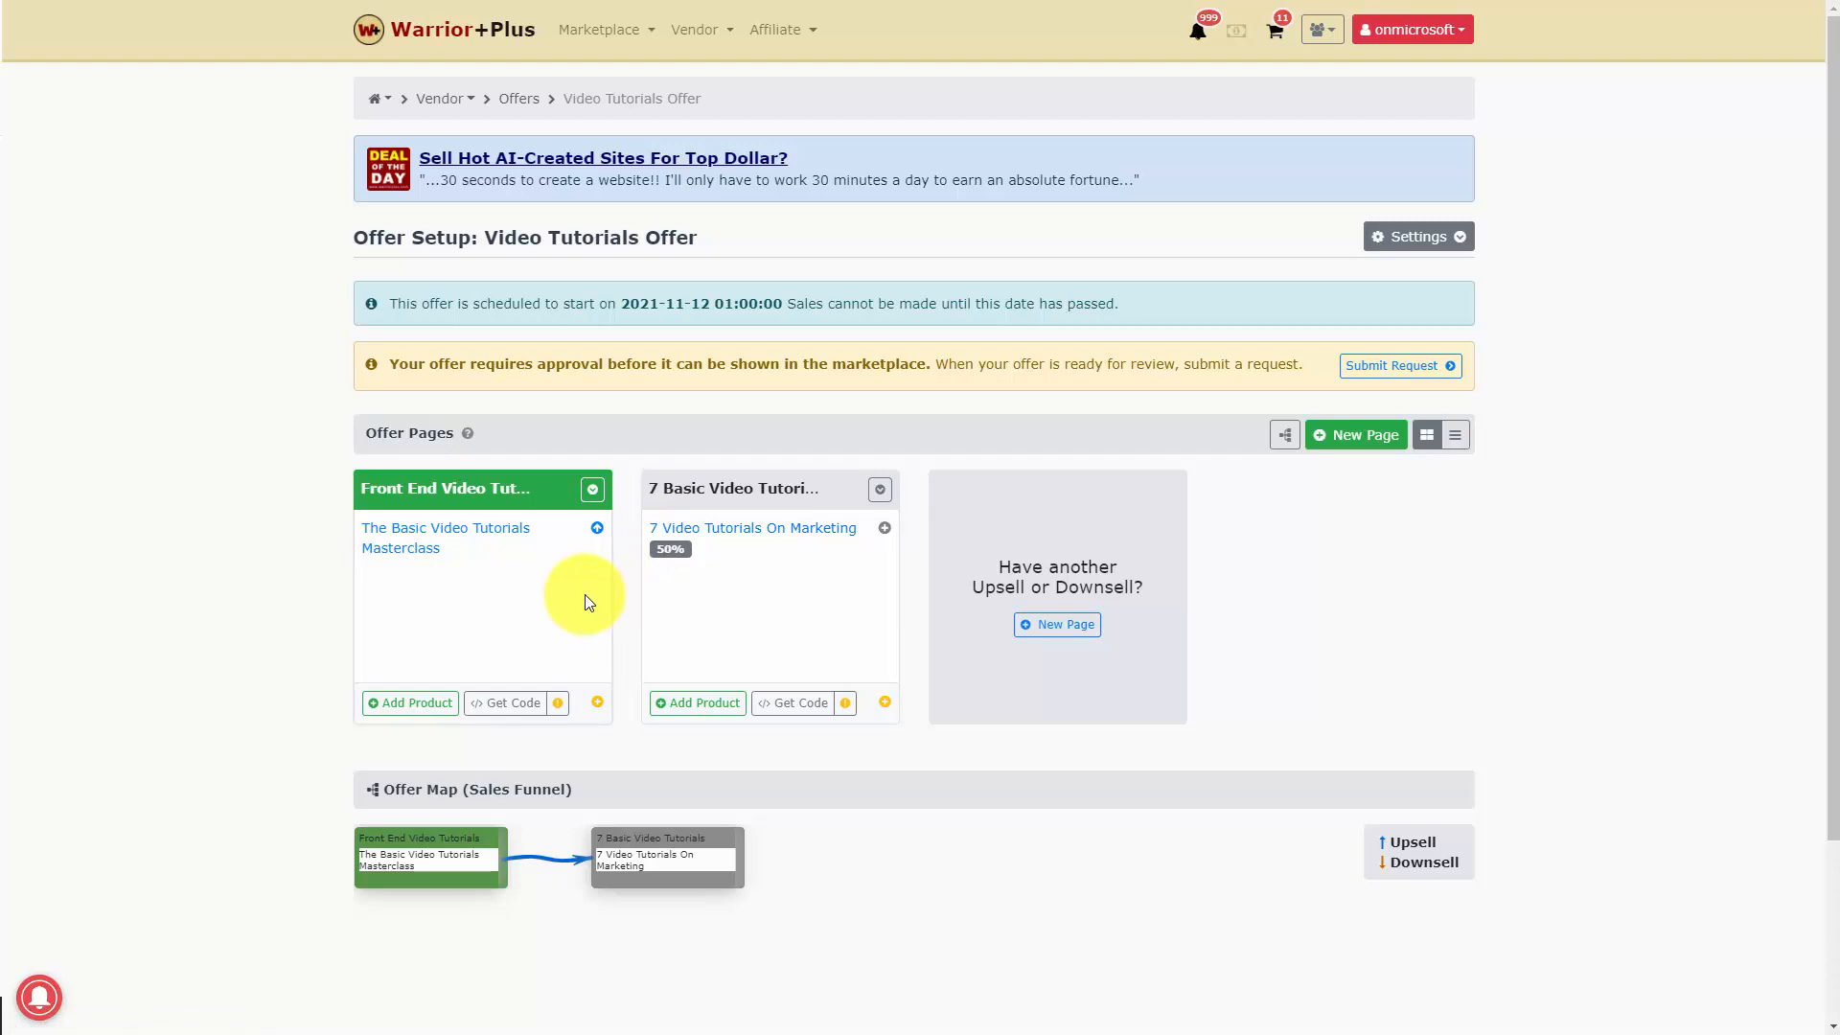
Step: Start another new page for the offer and name it DL Funnel
scroll(586, 600, "down", 1)
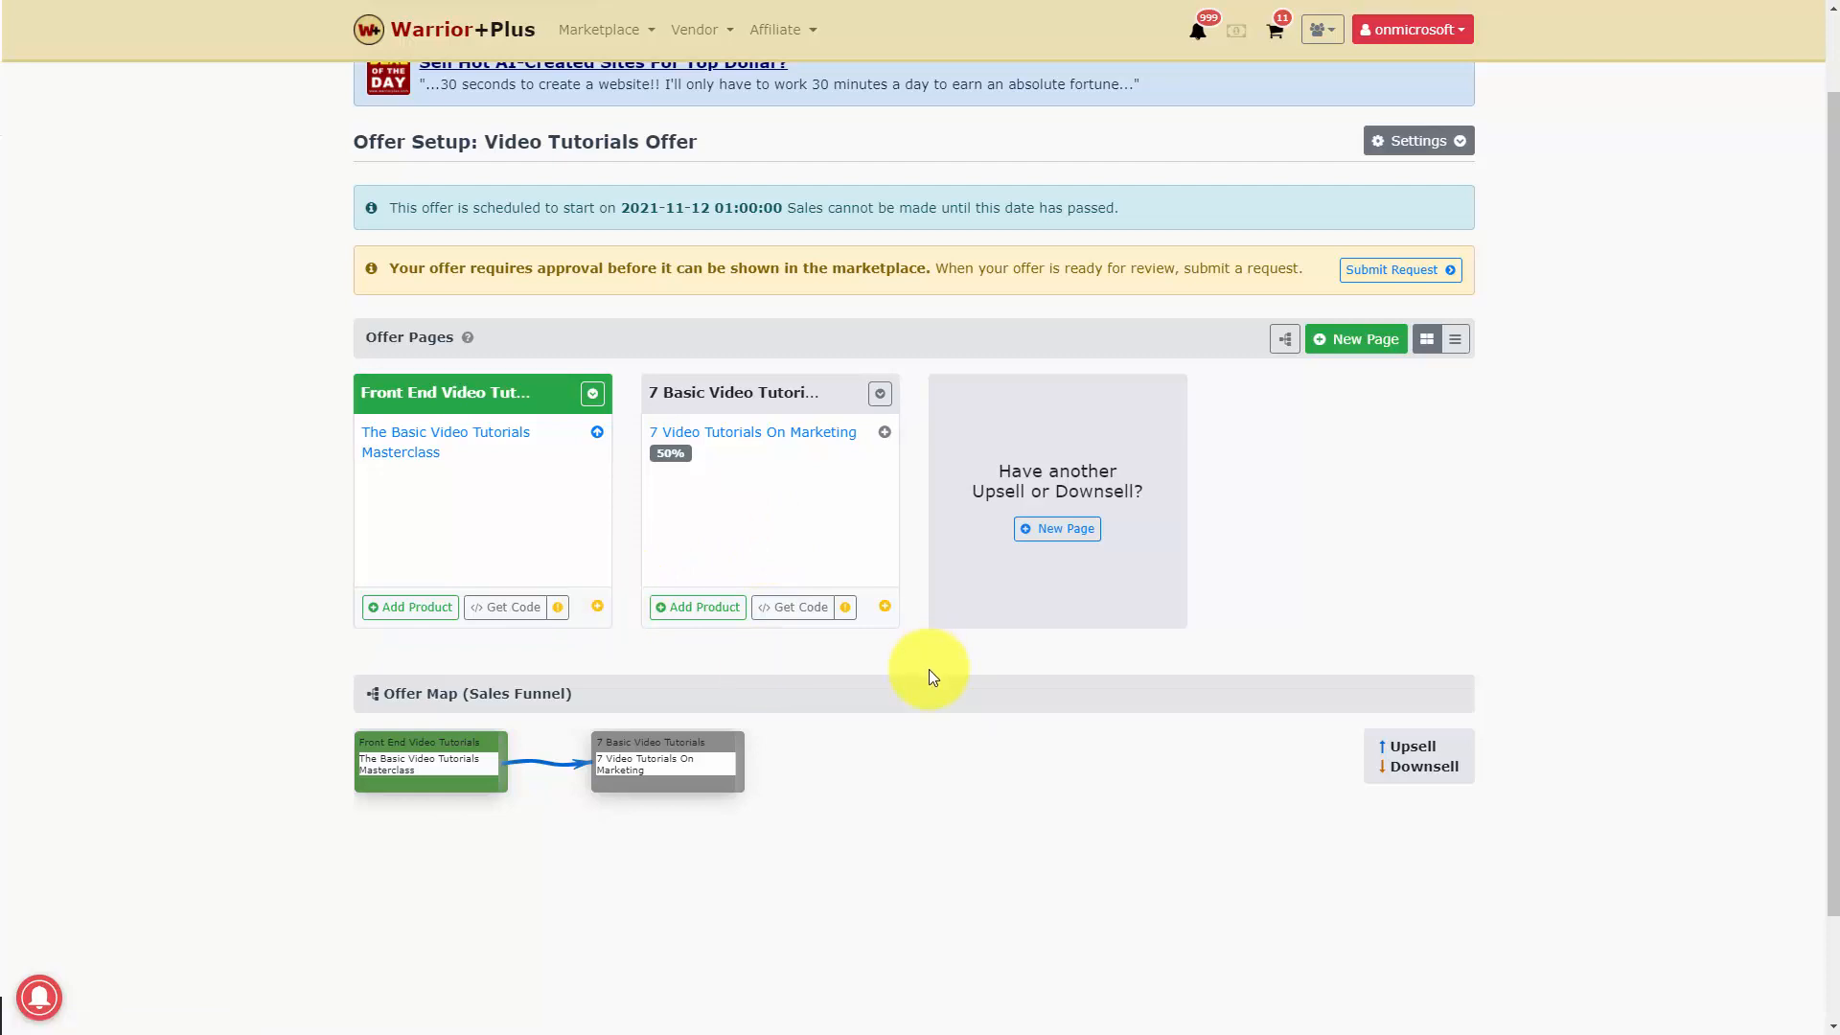
left_click(1048, 533)
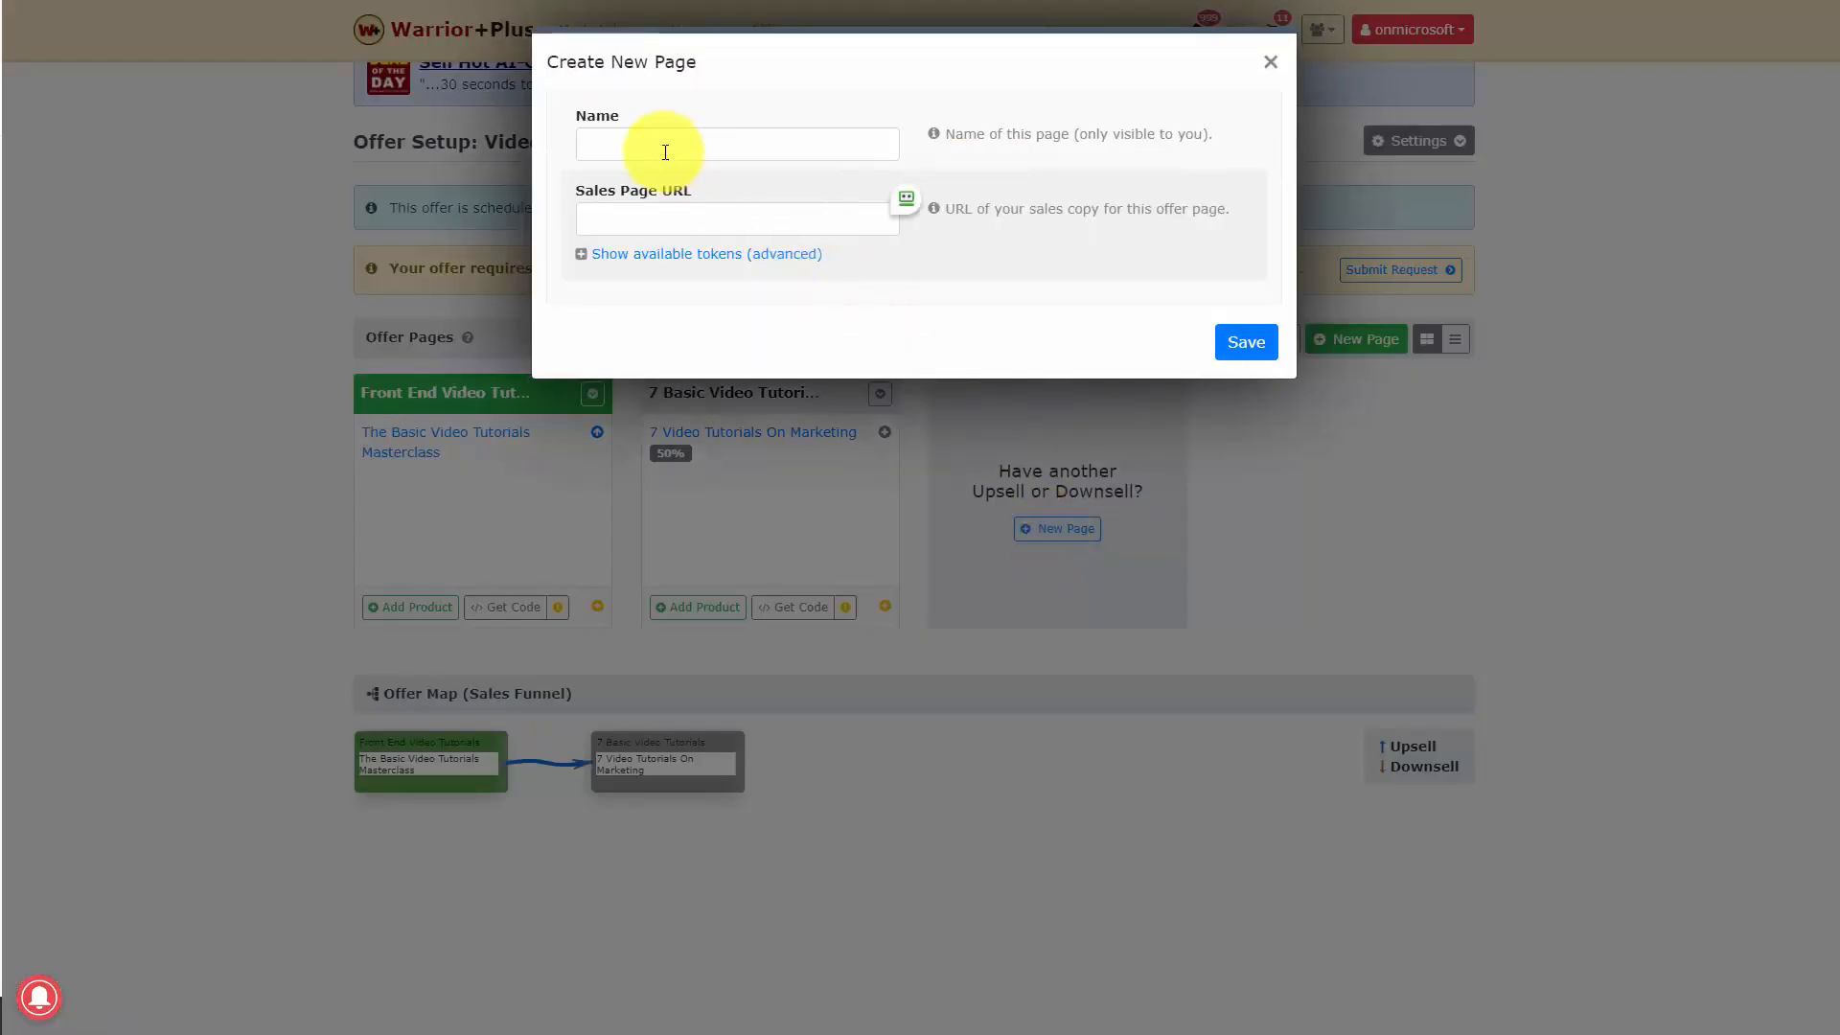
type("DL Funnel")
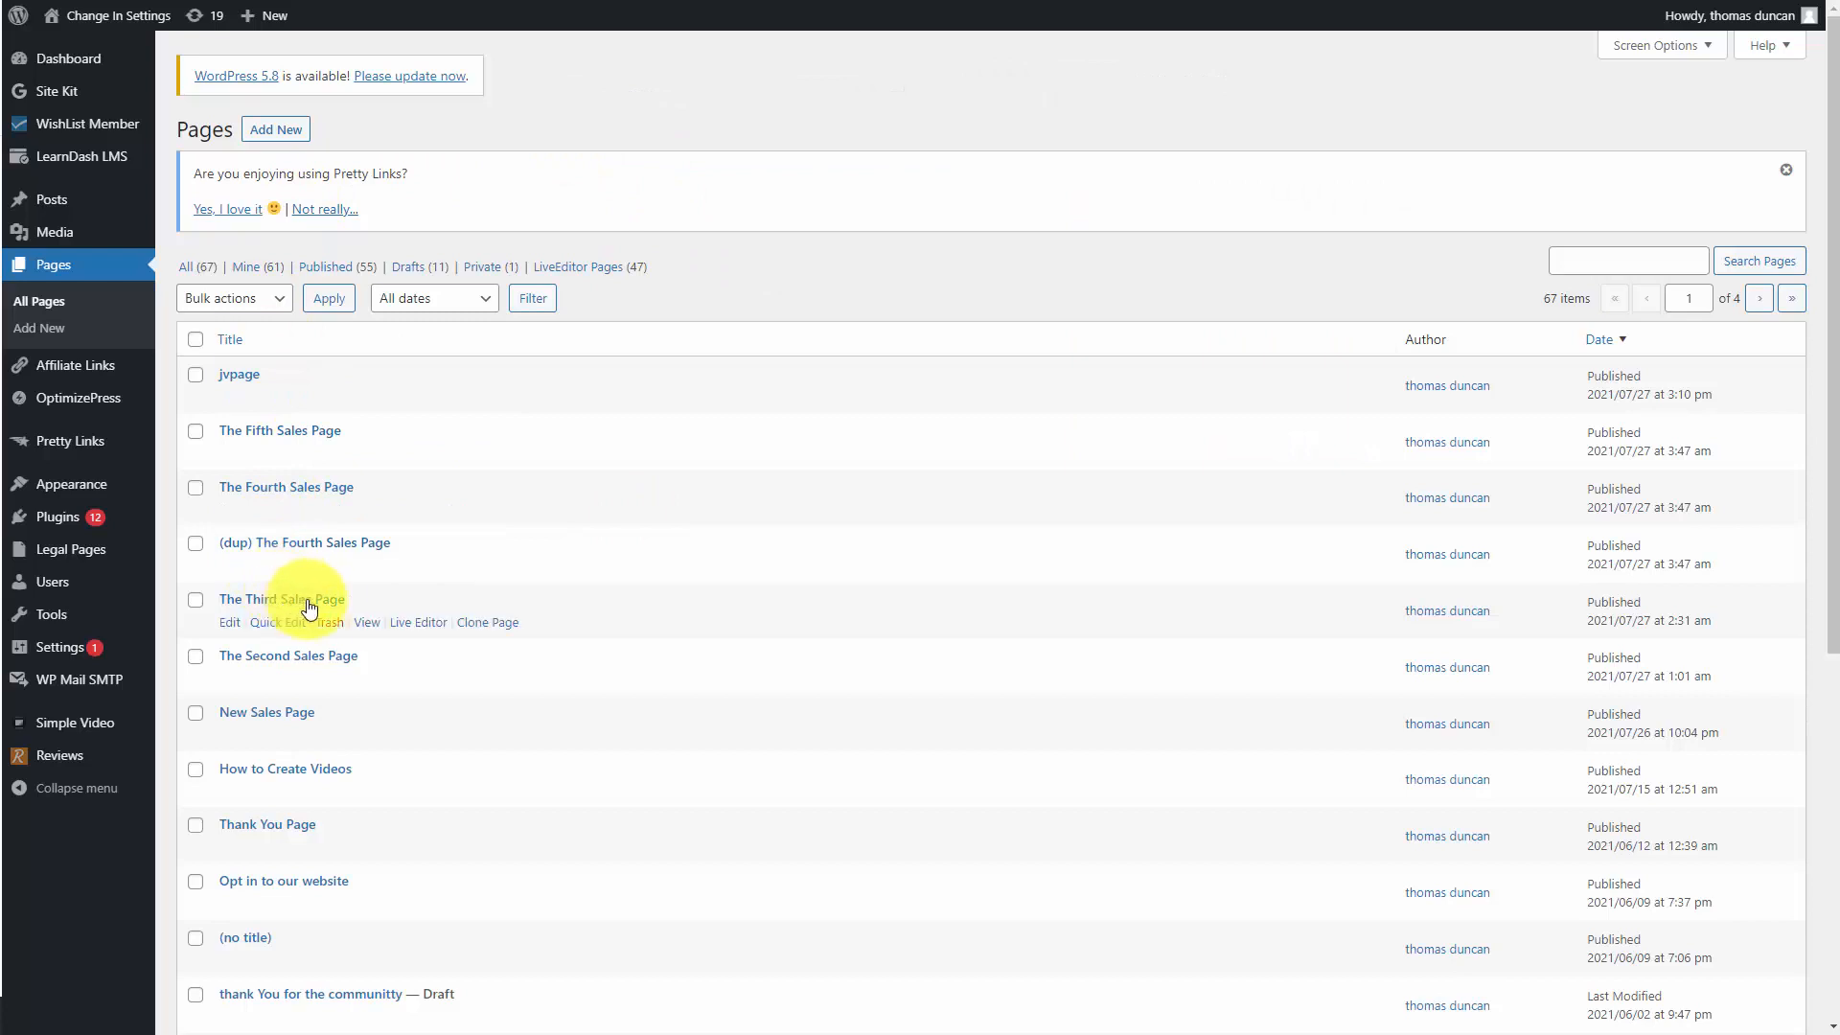
Step: In WordPress, clone The Third Sales Page as The Sixth Sales Page and copy the new page's link
left_click(487, 625)
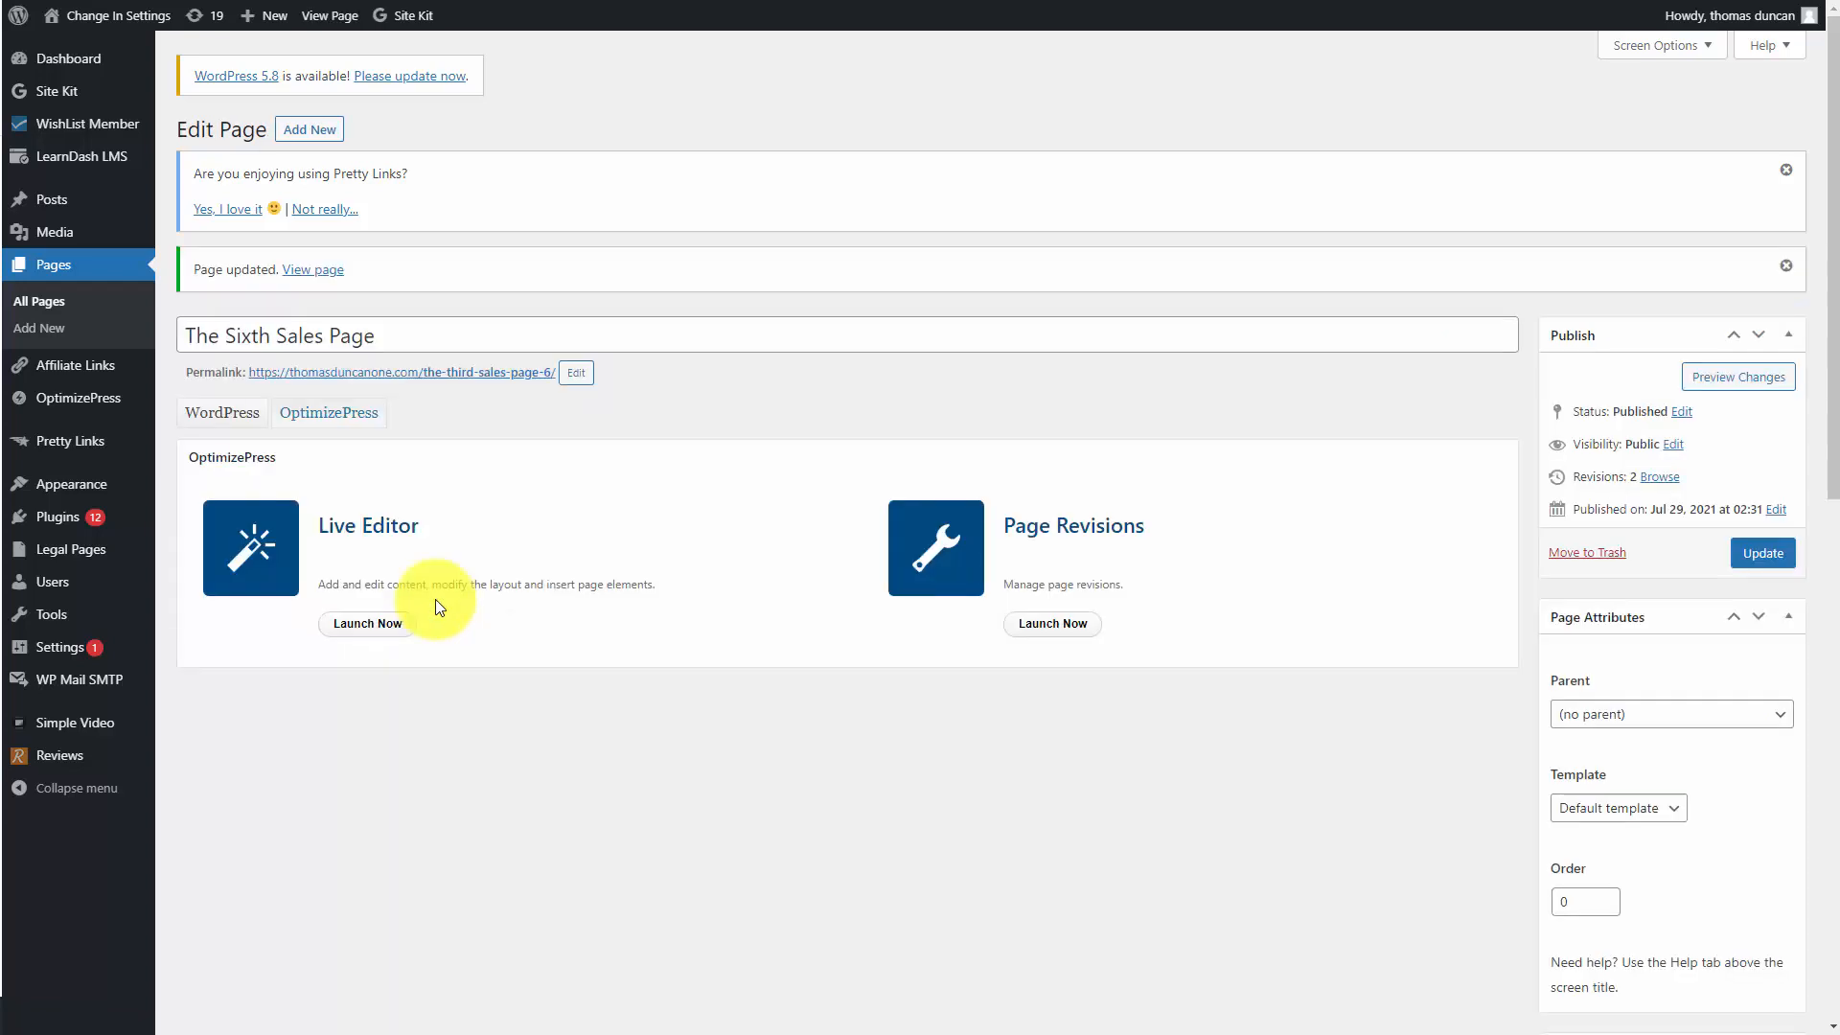
right_click(327, 278)
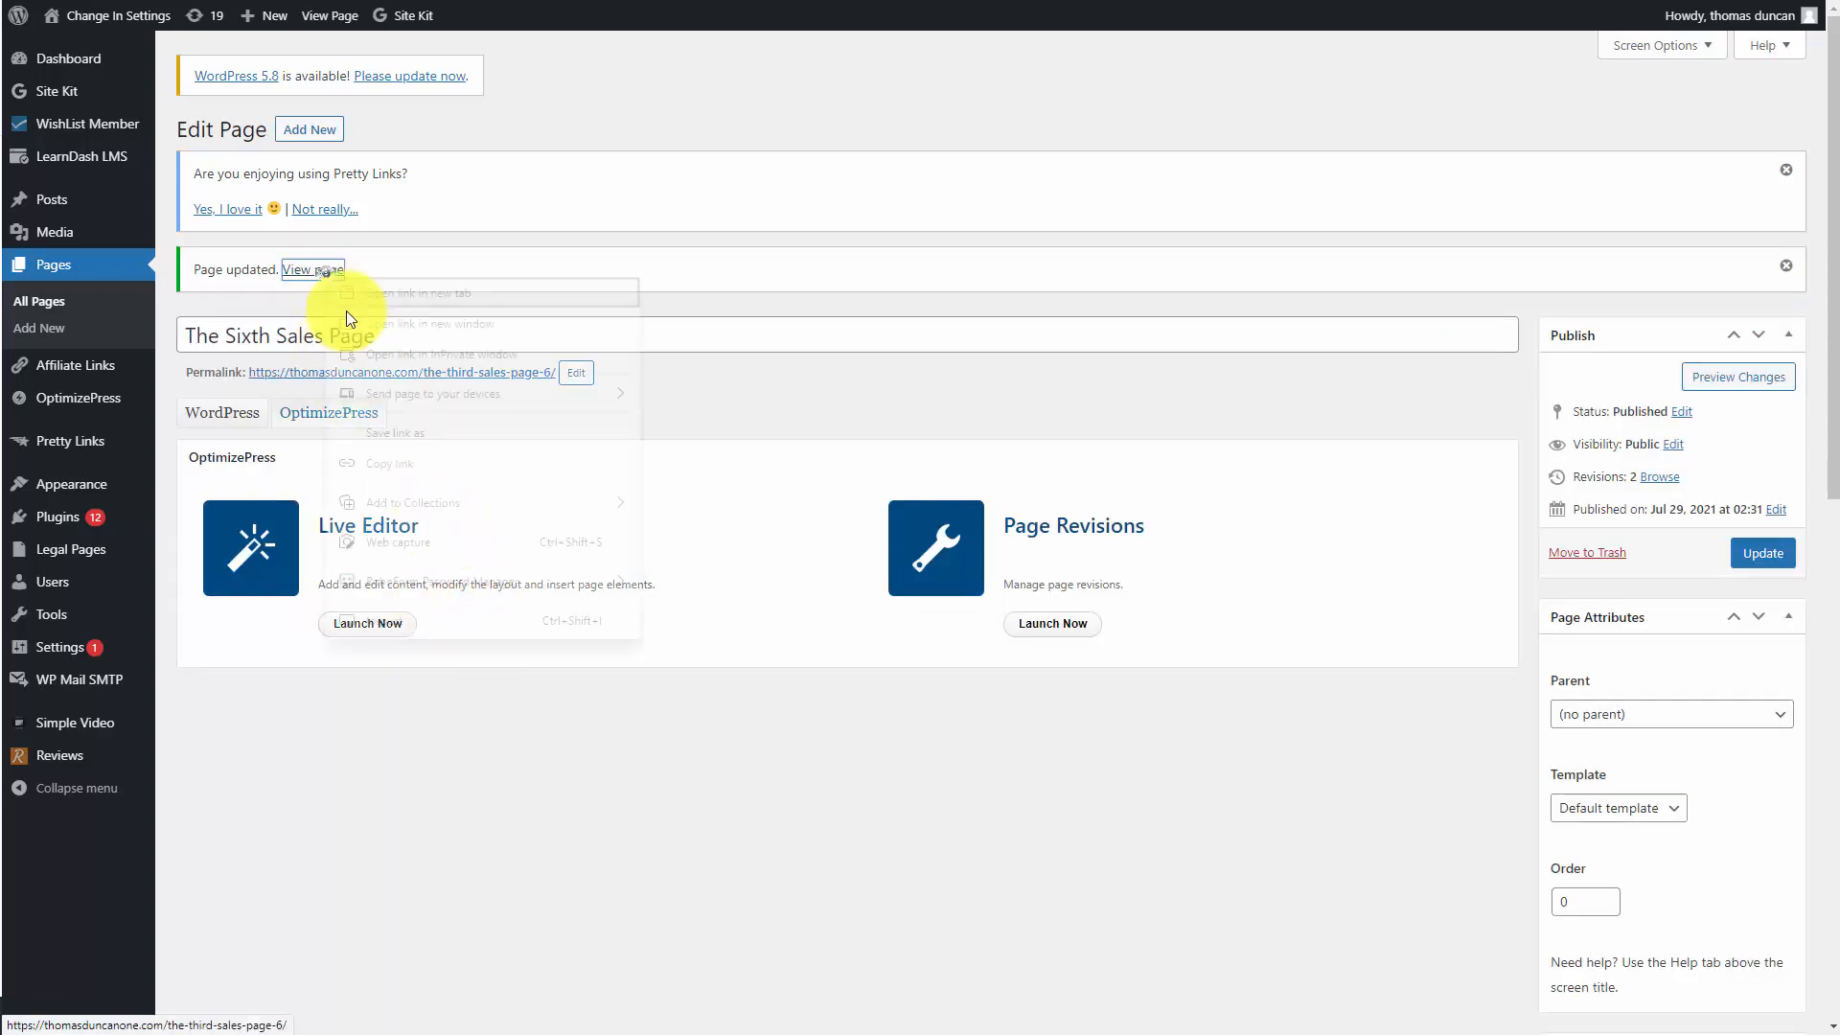
left_click(405, 468)
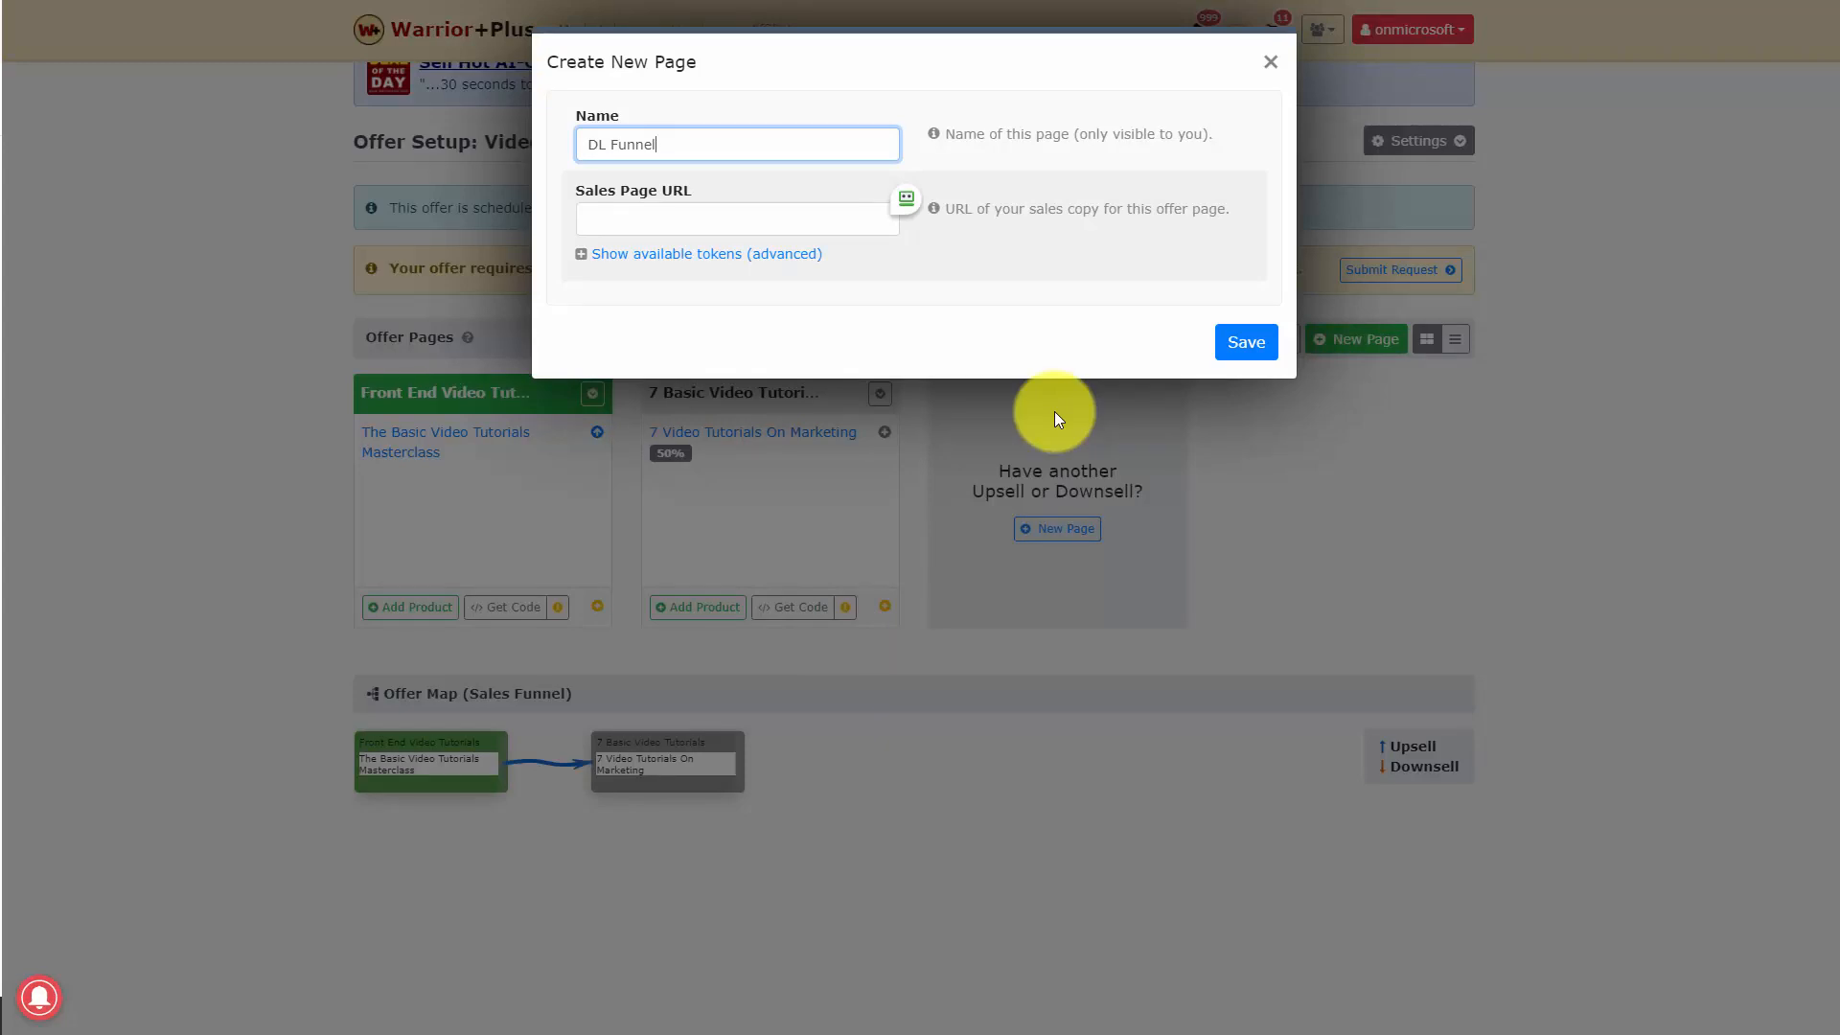
Step: Back in Warrior+Plus, enter the copied link as the DL Funnel page's sales page URL and save the page
key("Tab")
key("ctrl+v")
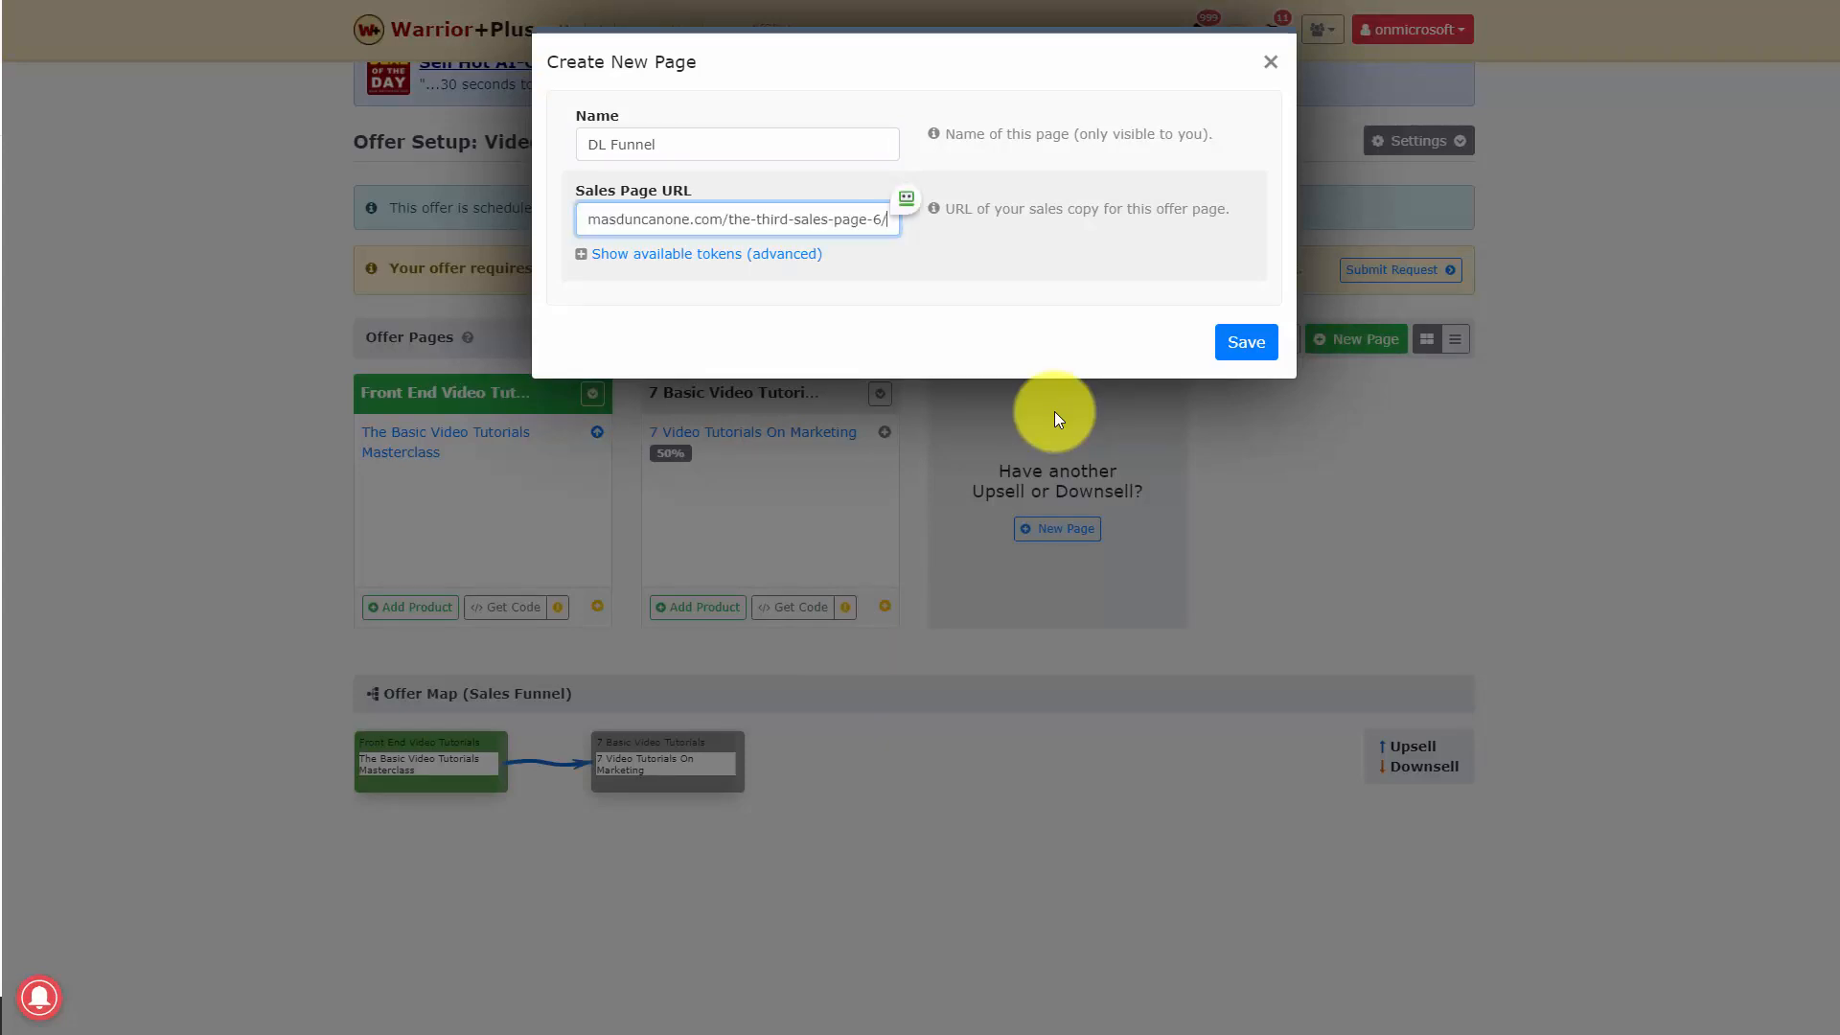
key("Return")
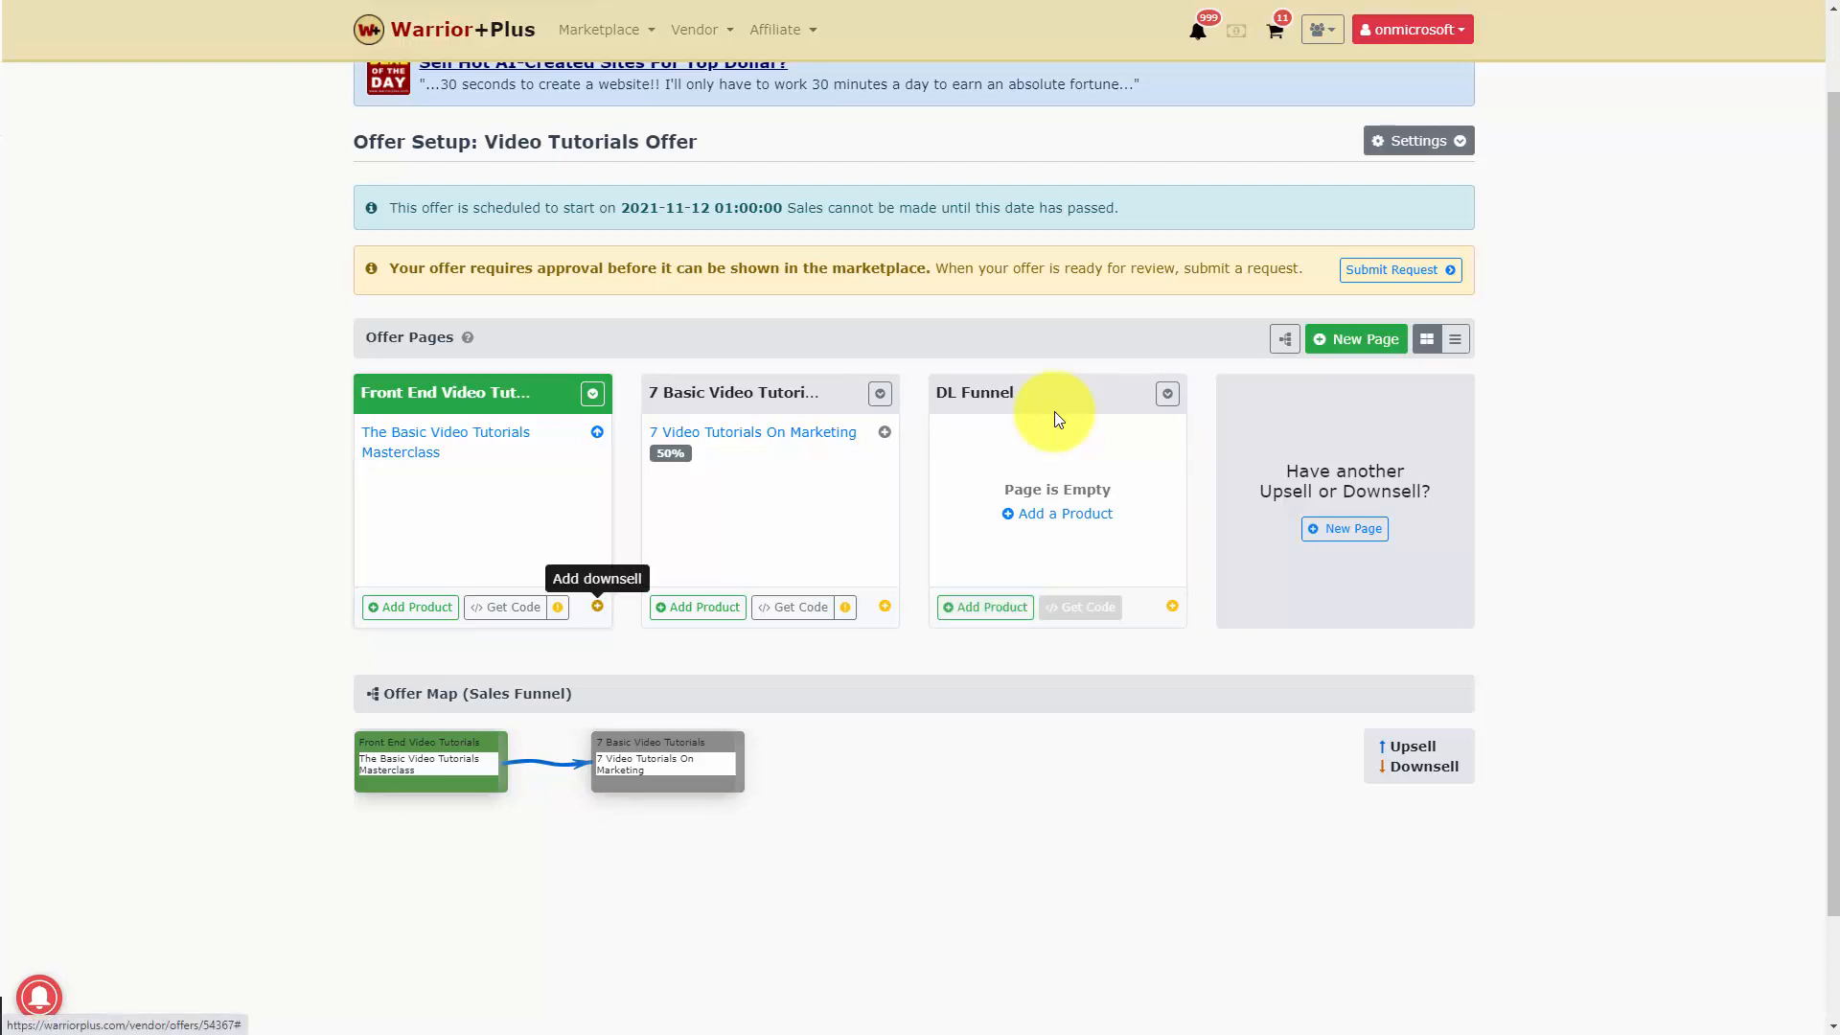
Step: Set DL Funnel as the downsell page of the Front End Video Tutorials page and save
left_click(598, 606)
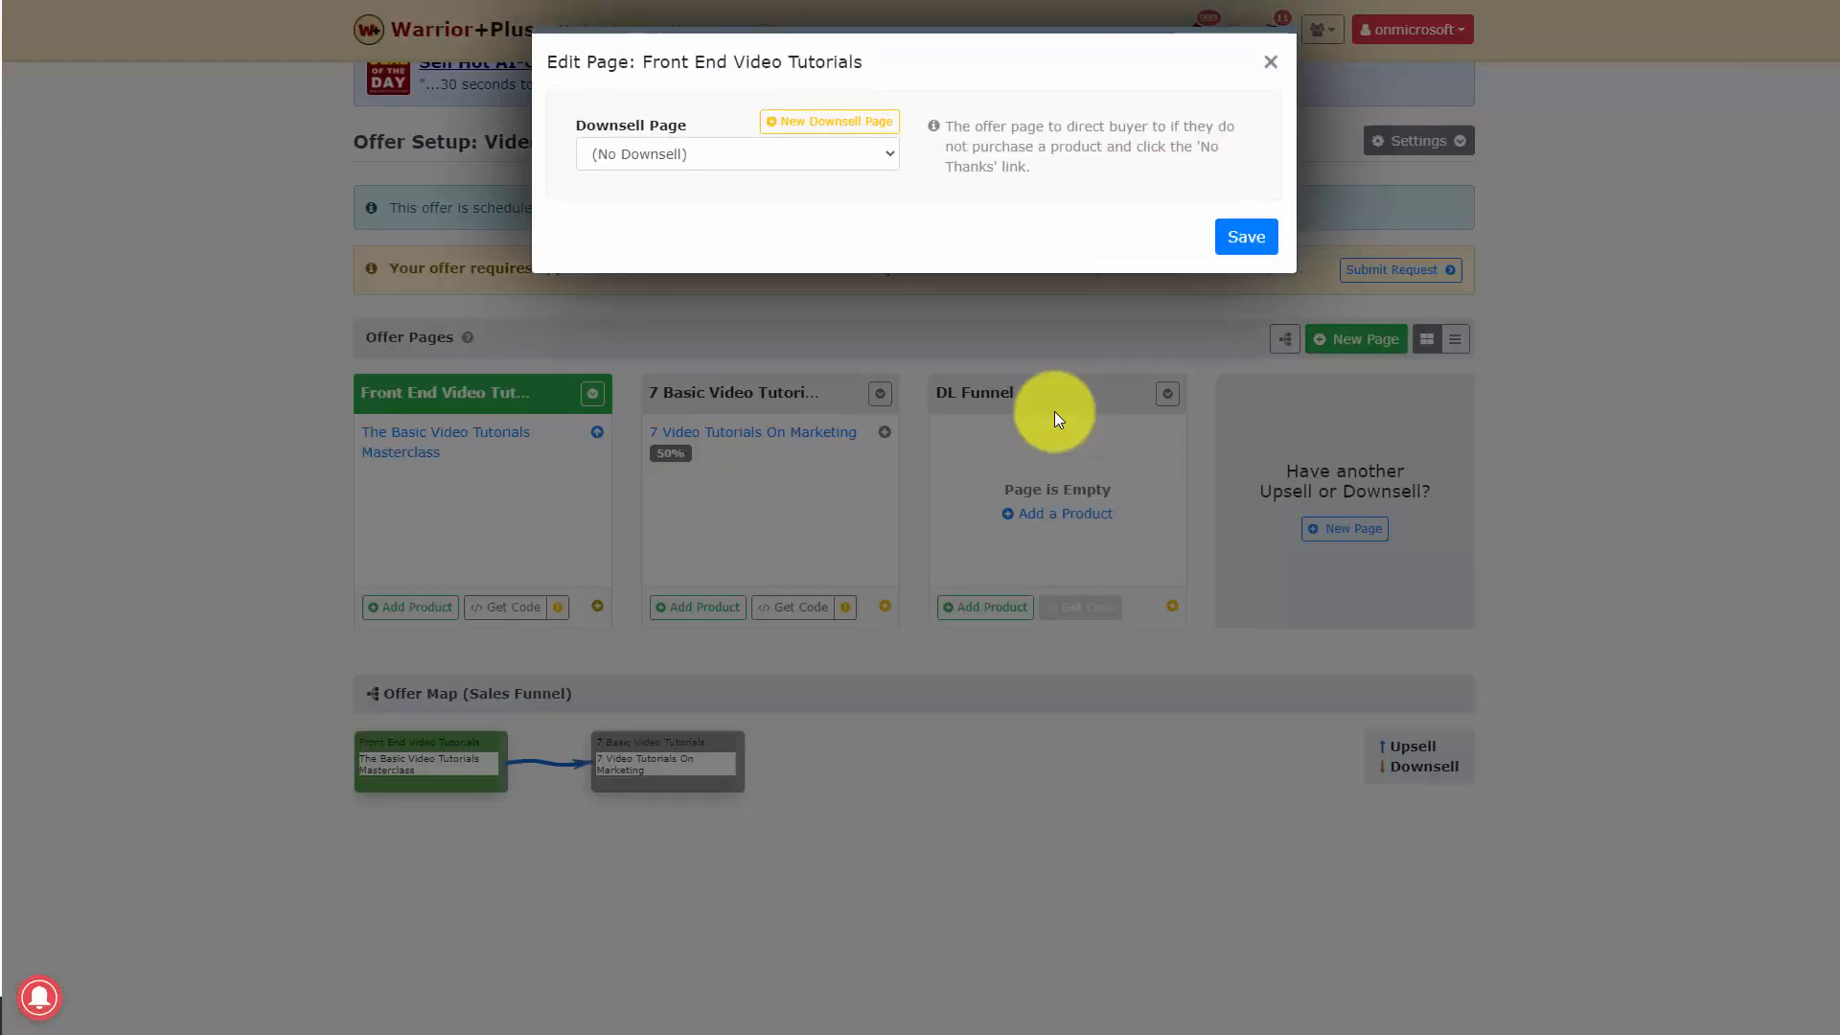
left_click(737, 153)
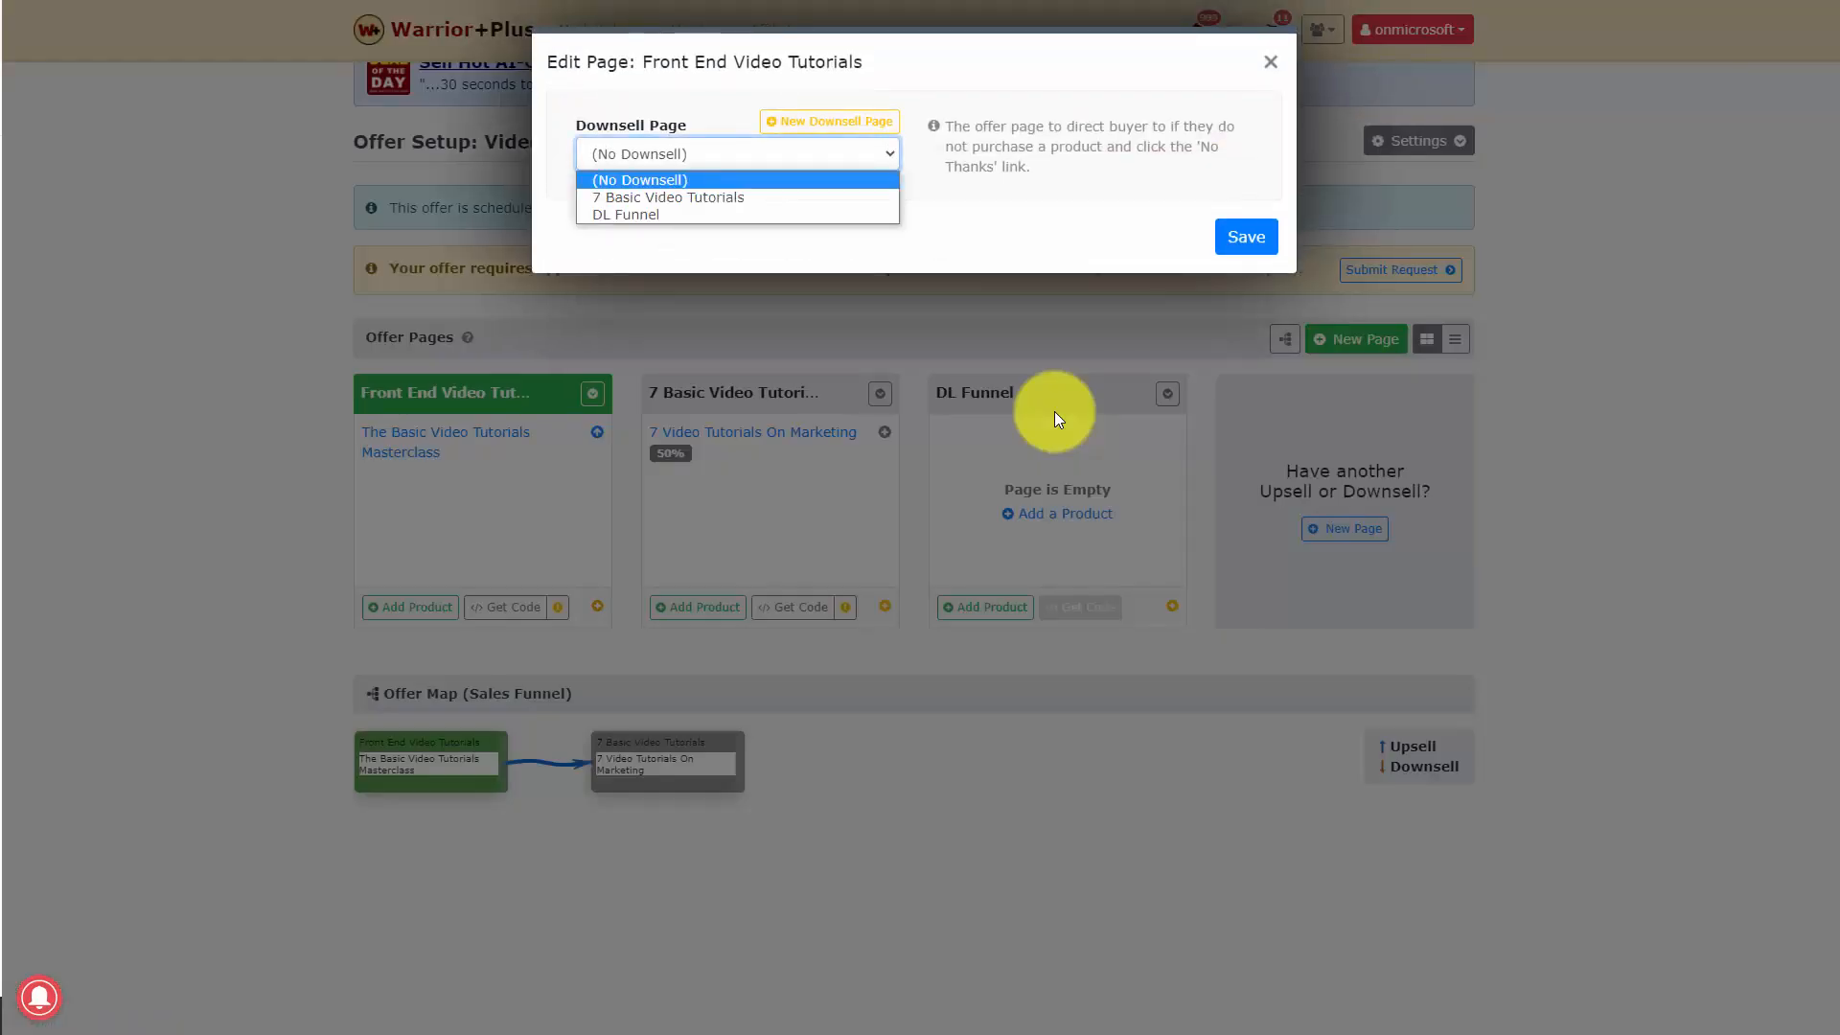
left_click(652, 214)
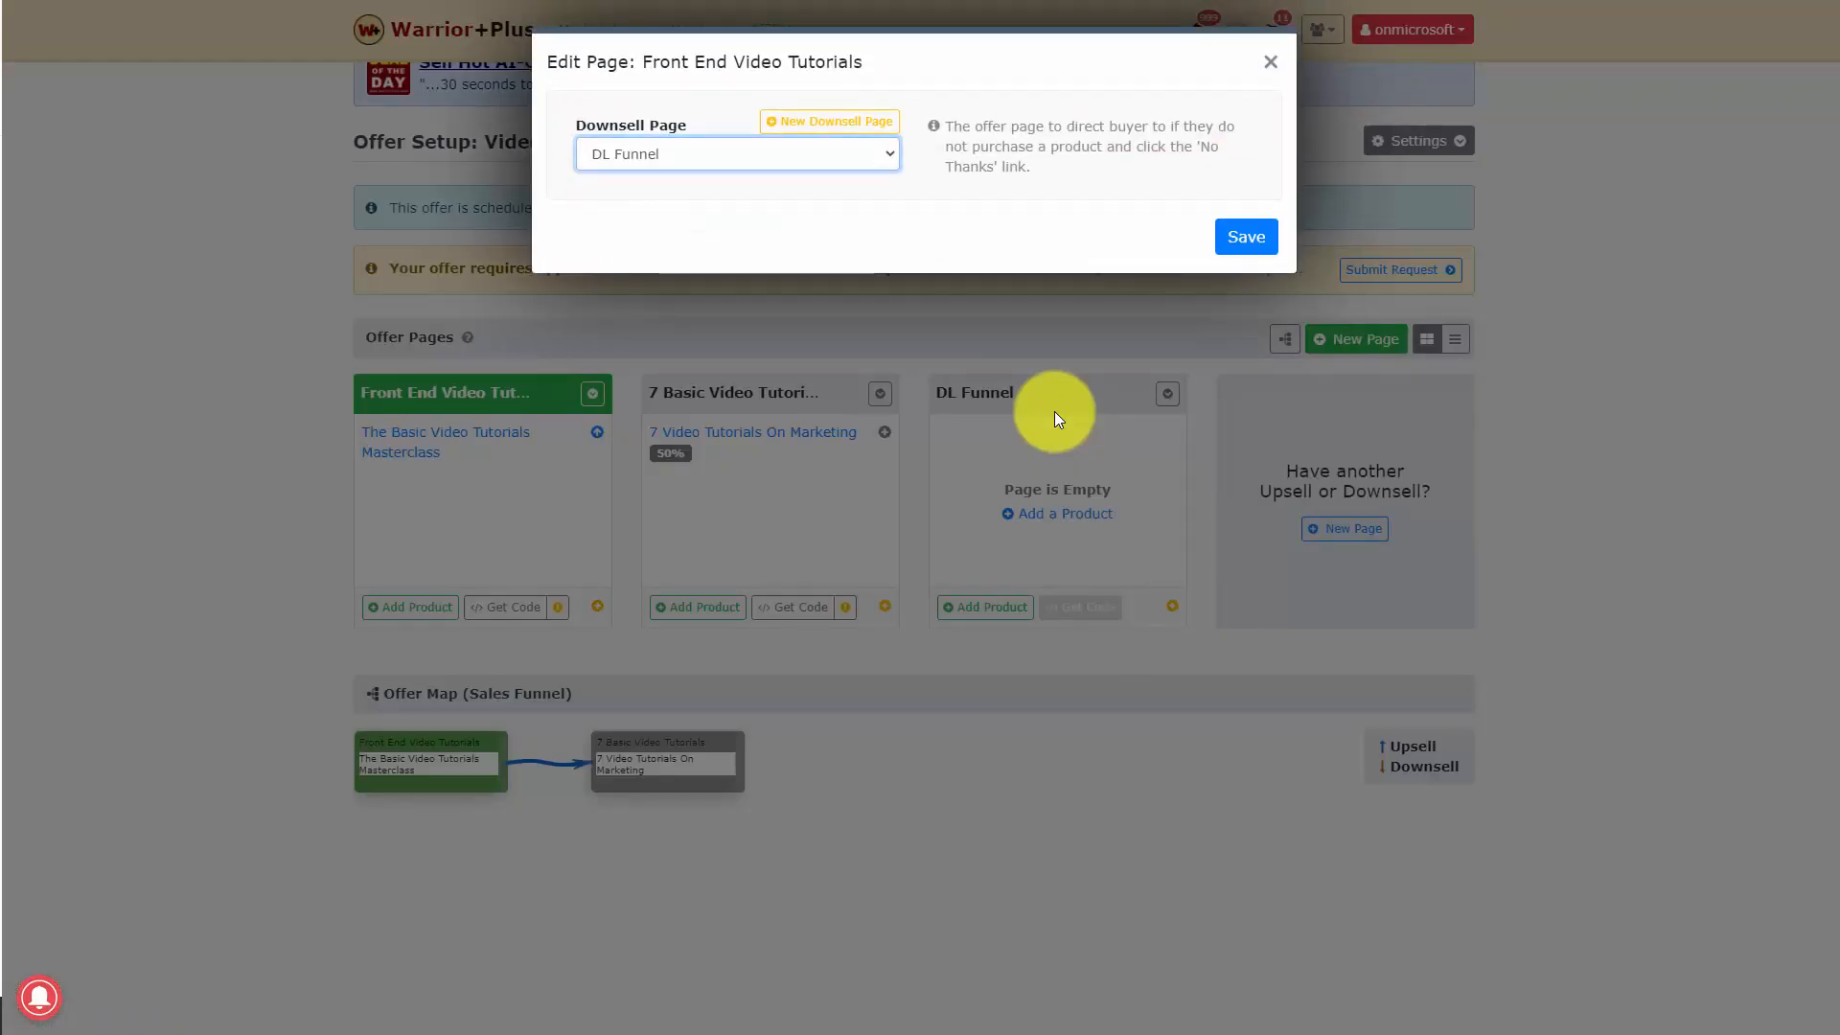
left_click(1246, 236)
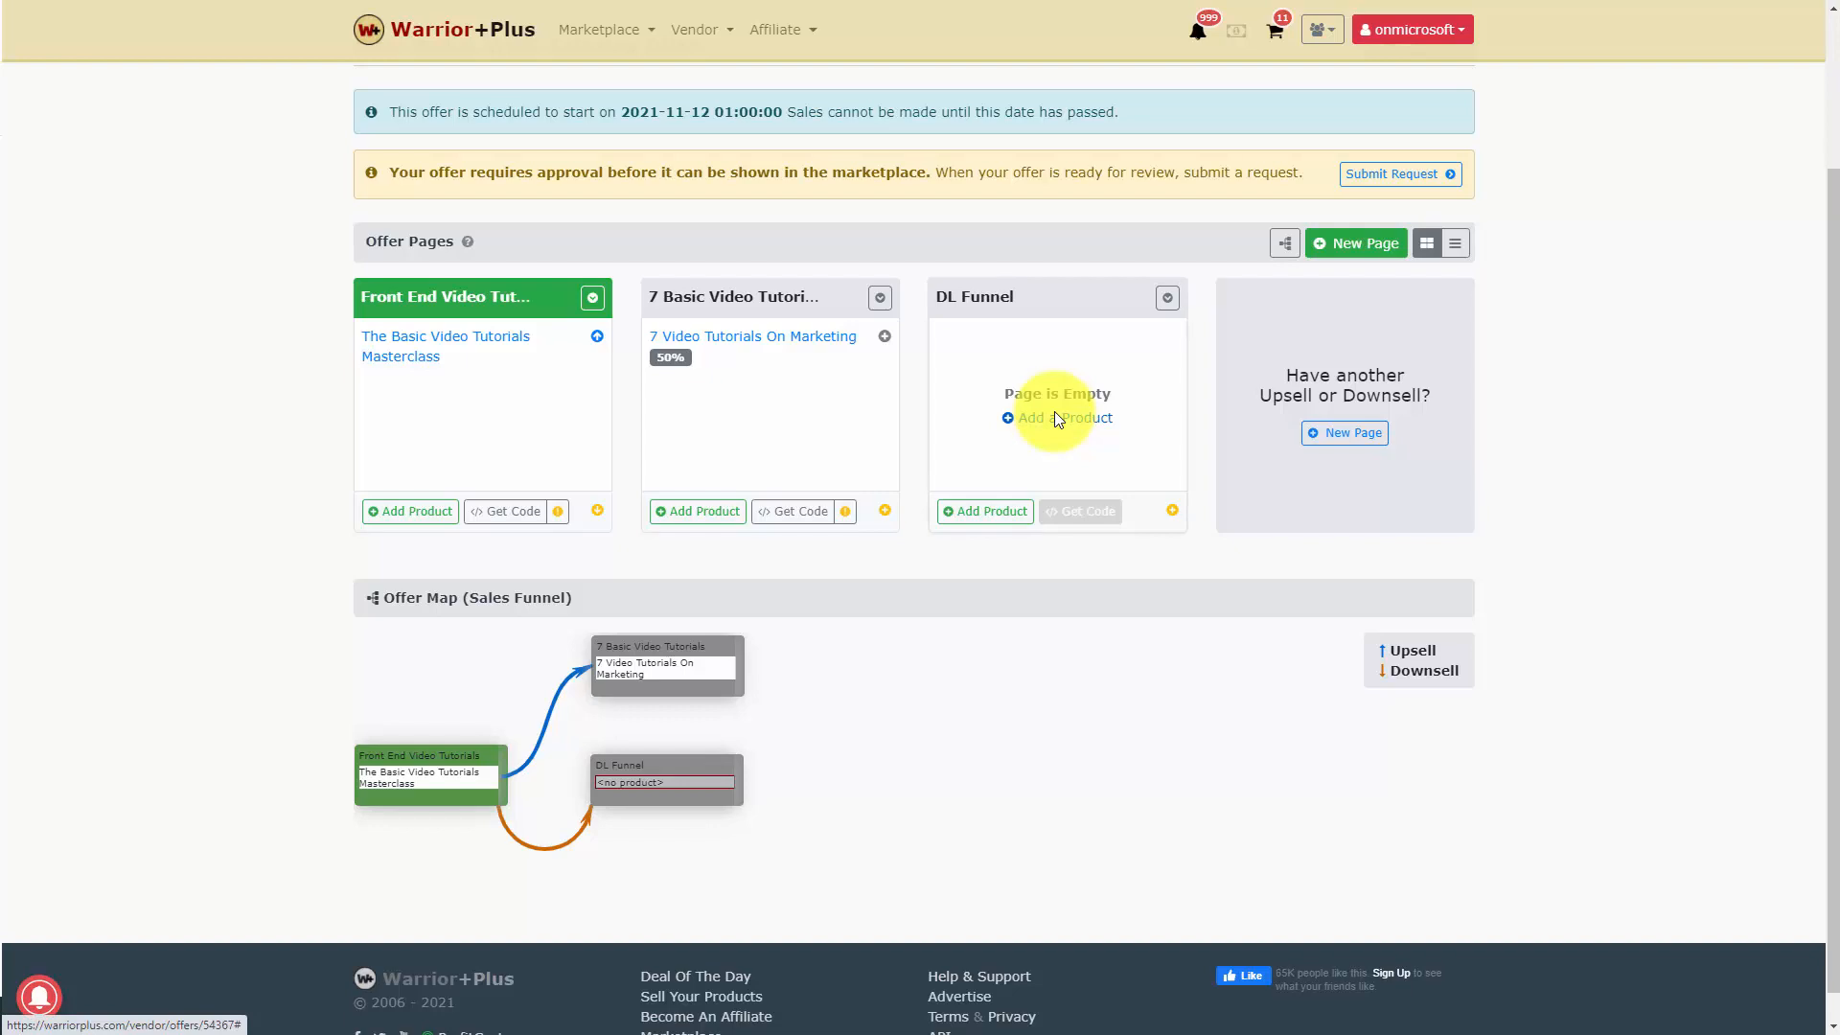
Step: Add the product 4th Funnel DL to the DL Funnel page and save
left_click(1055, 413)
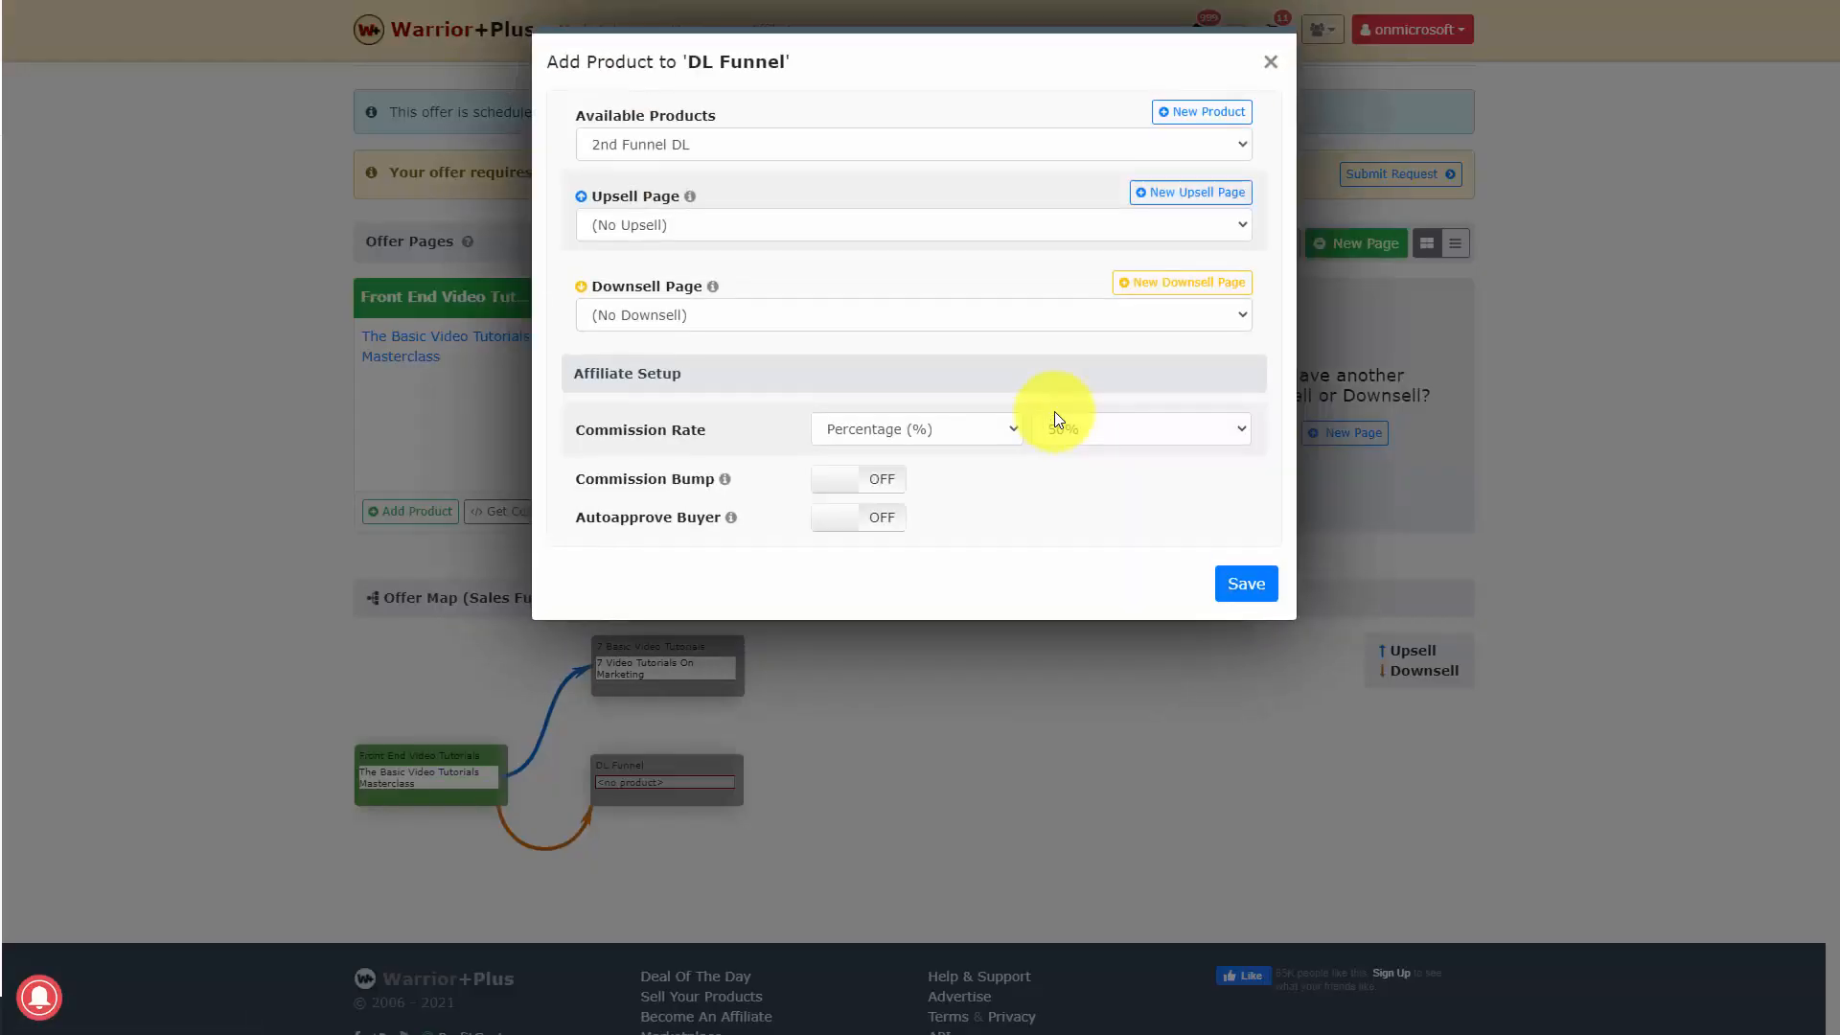
key("space")
key("Down")
key("Down")
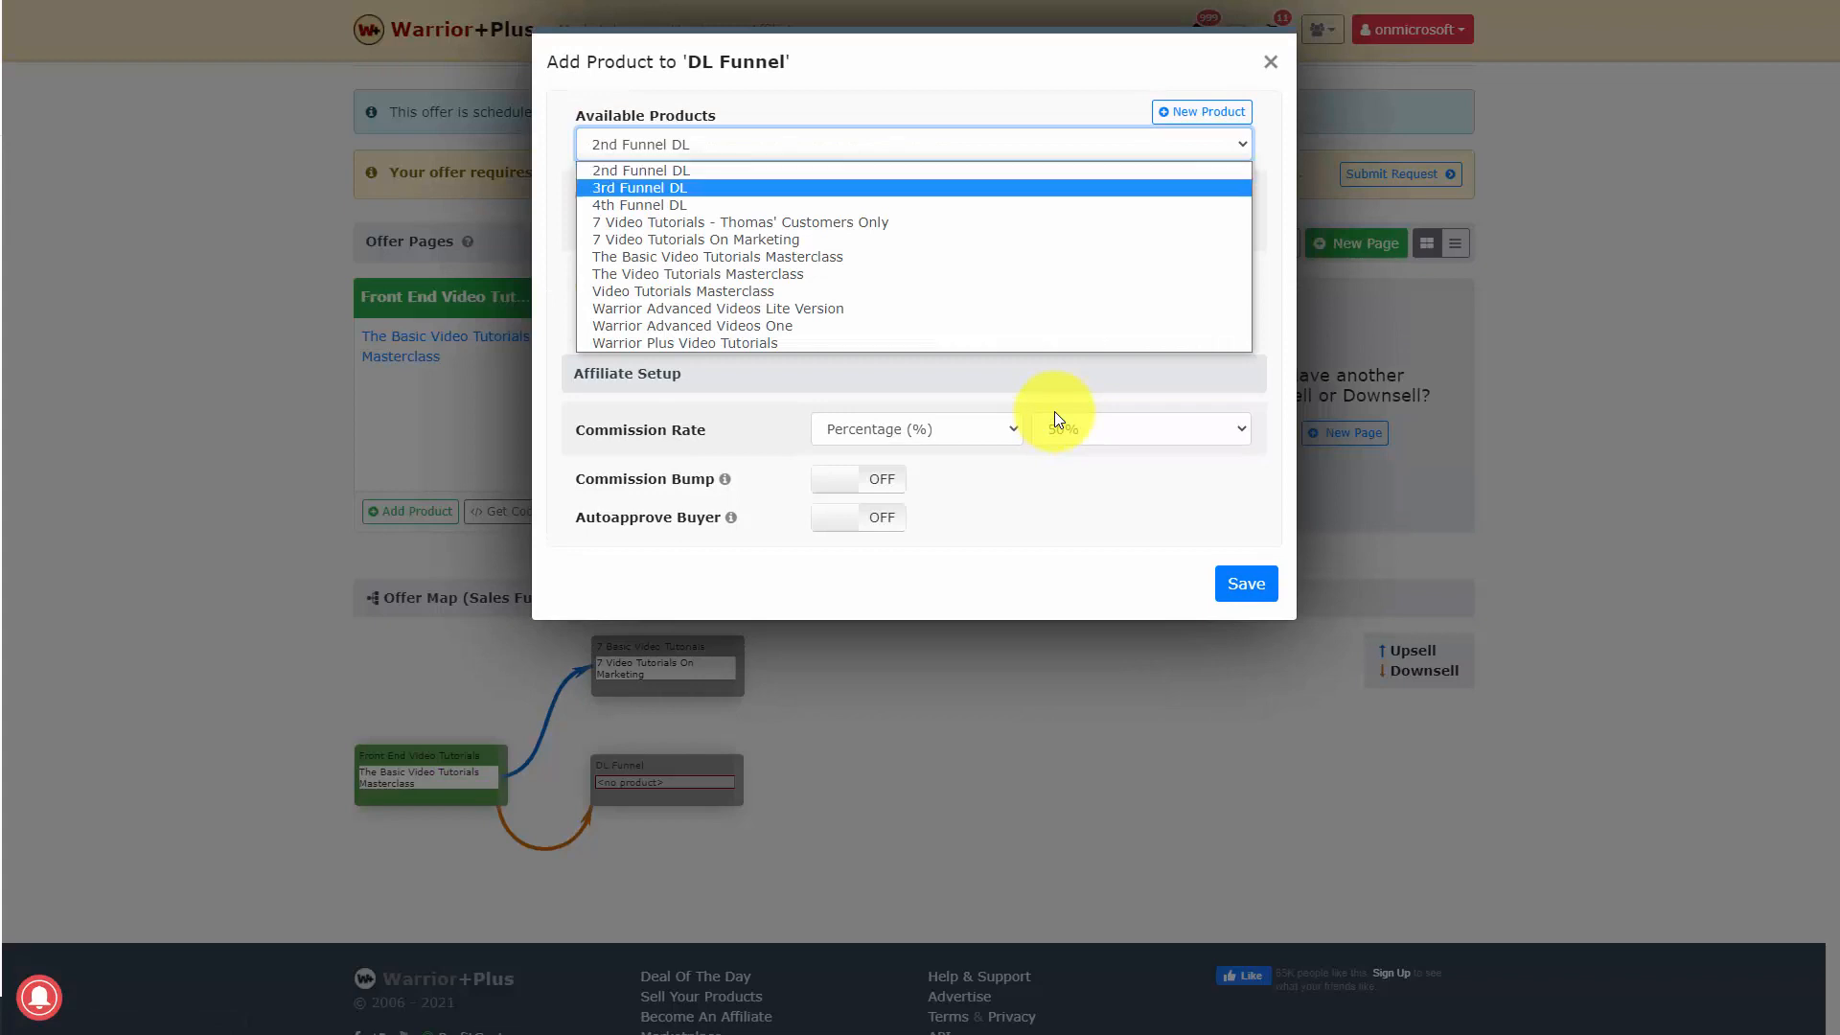
key("Return")
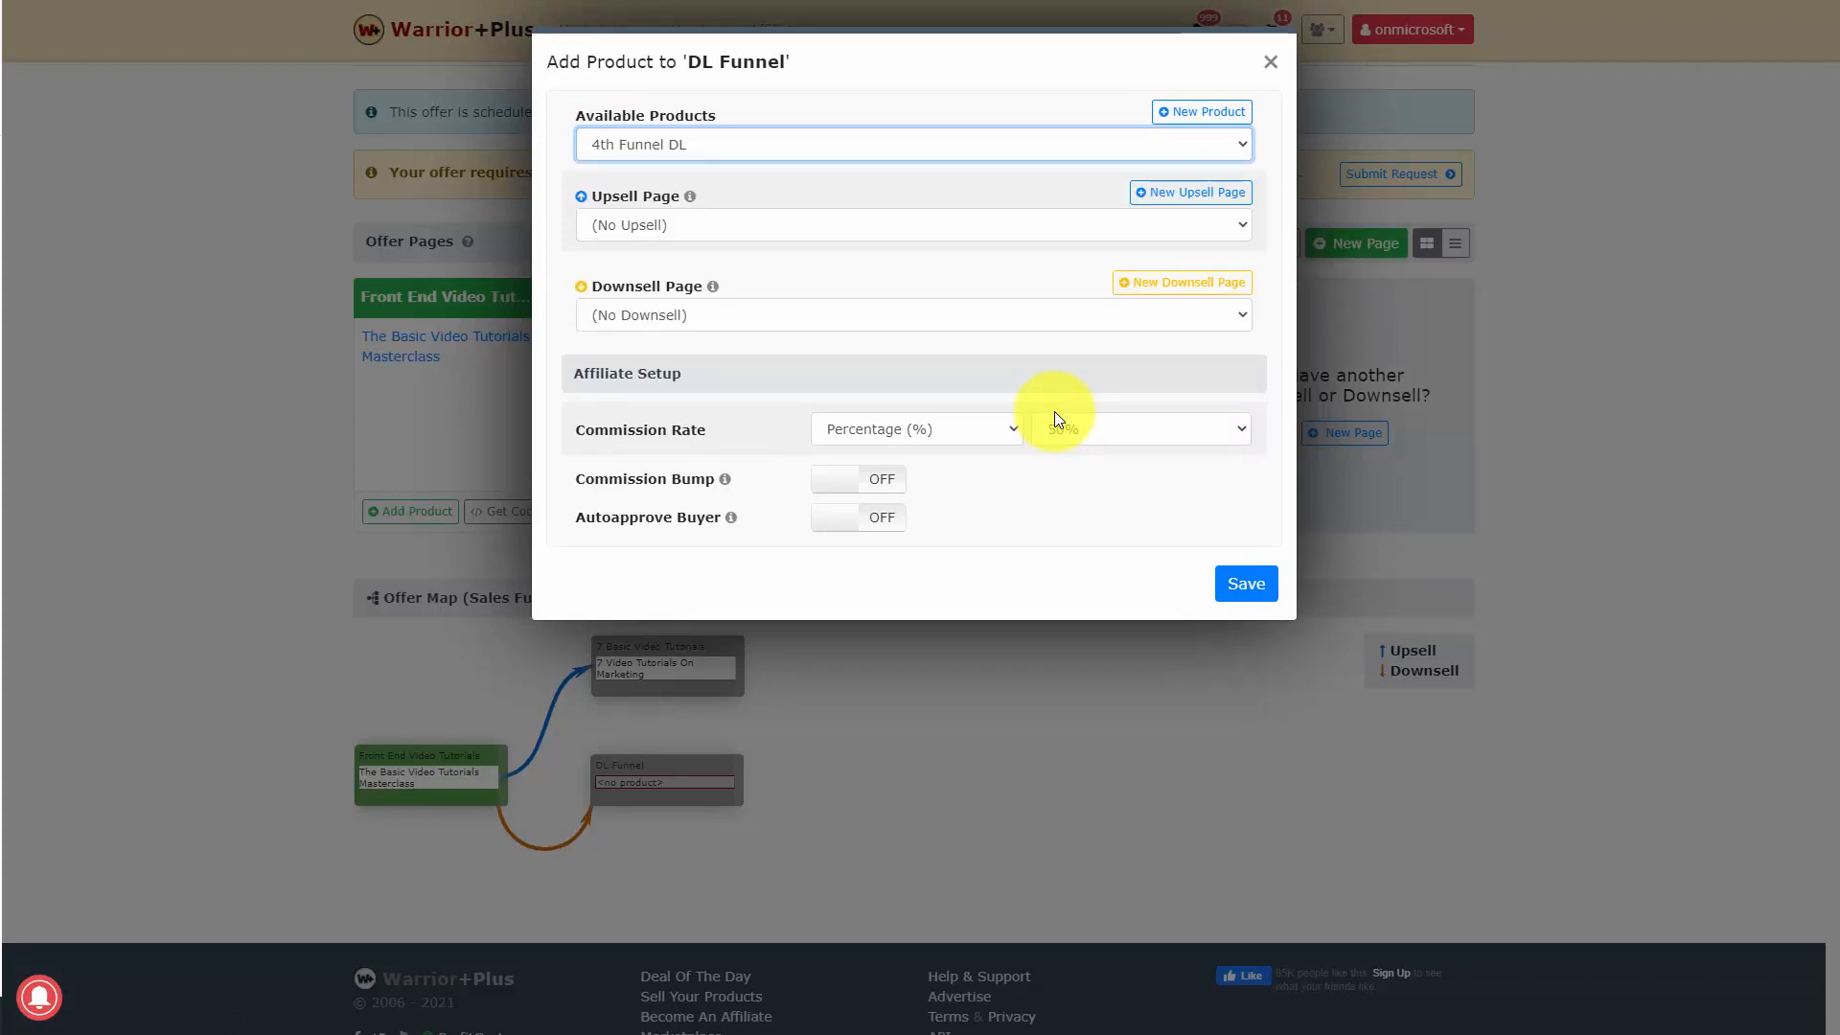
key("Return")
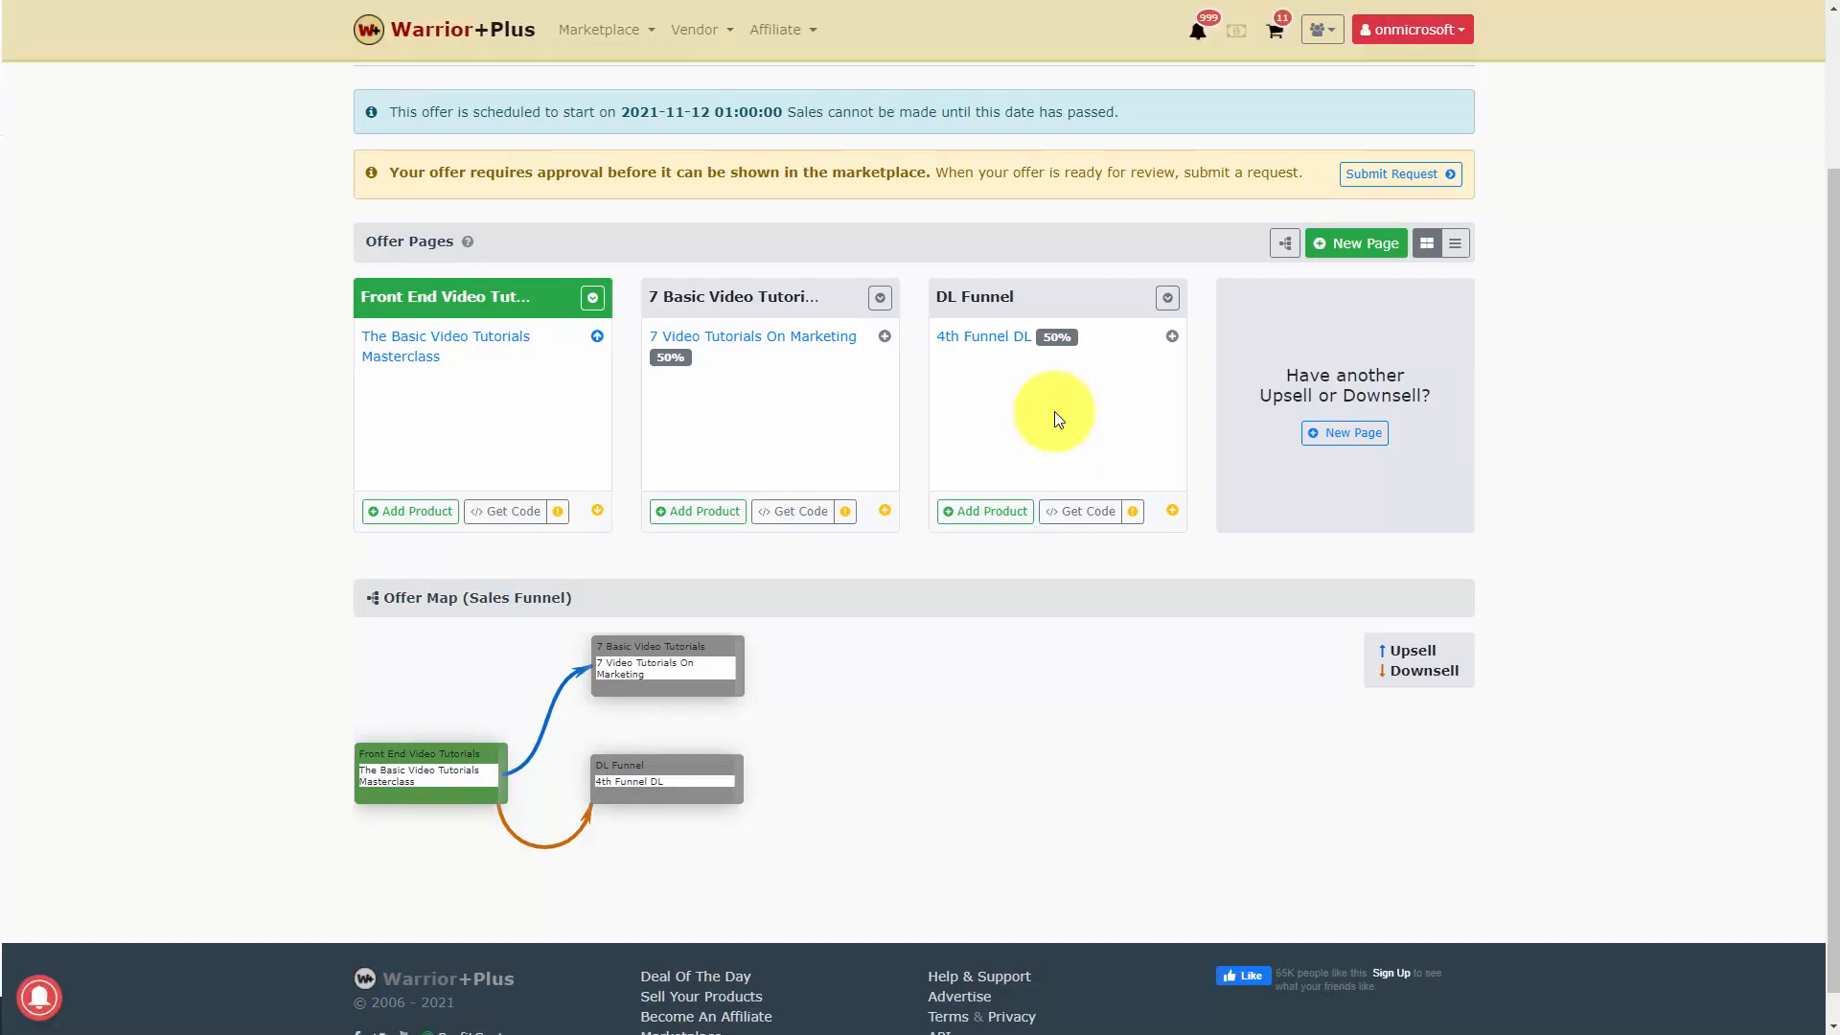
Step: Set the 7 Basic Video Tutorials button to buynow text, transparent background, Hurry Up on and CC Logos off, and copy its code
scroll(1054, 411, "up", 1)
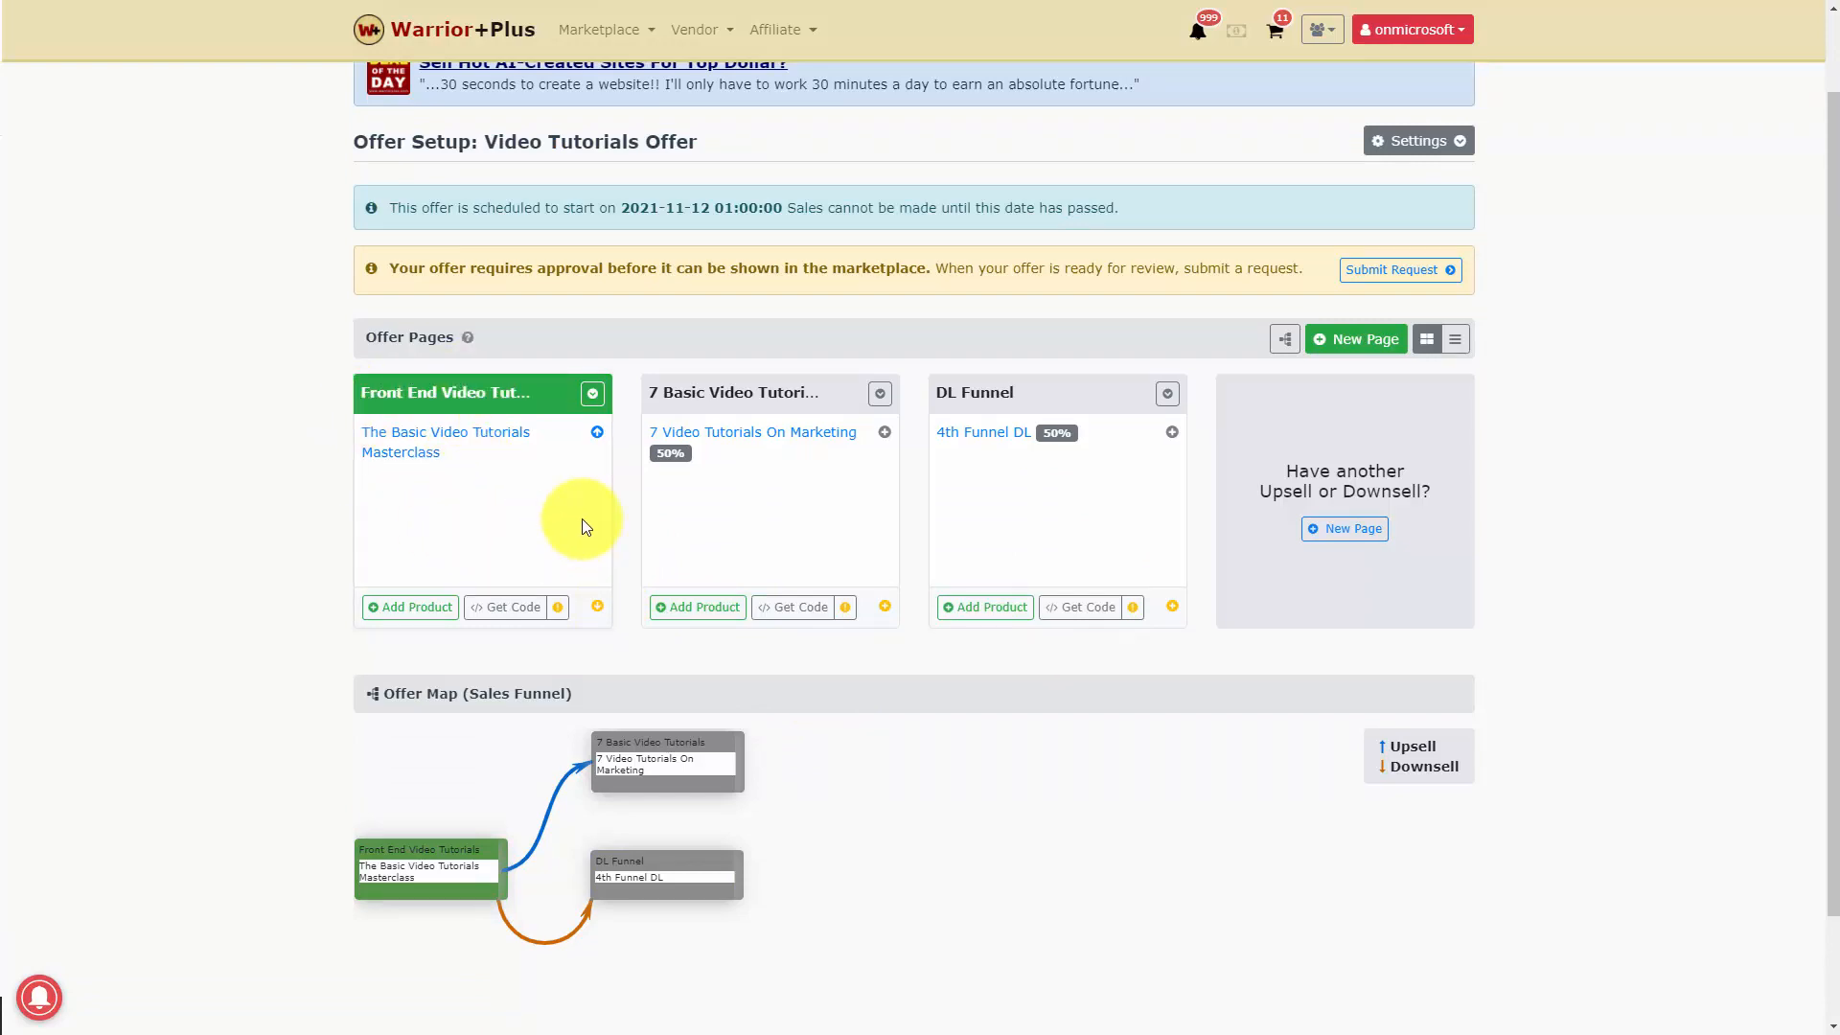
left_click(788, 614)
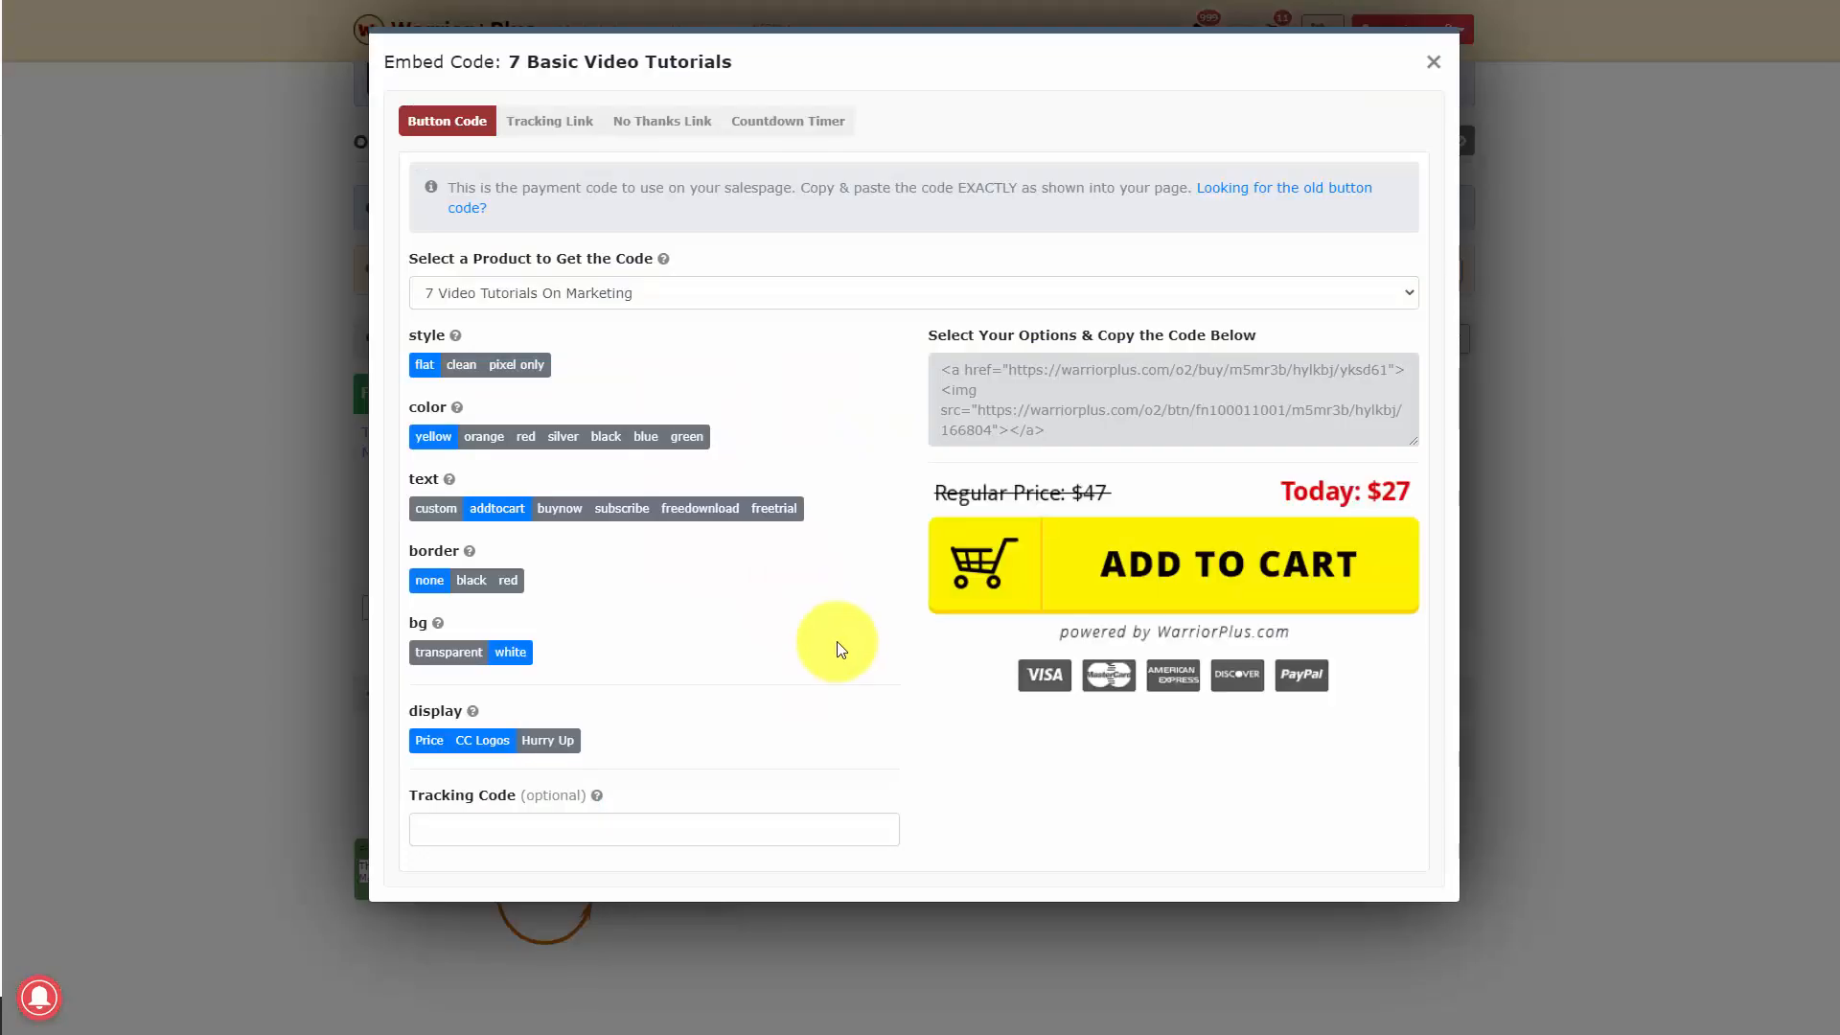
left_click(548, 742)
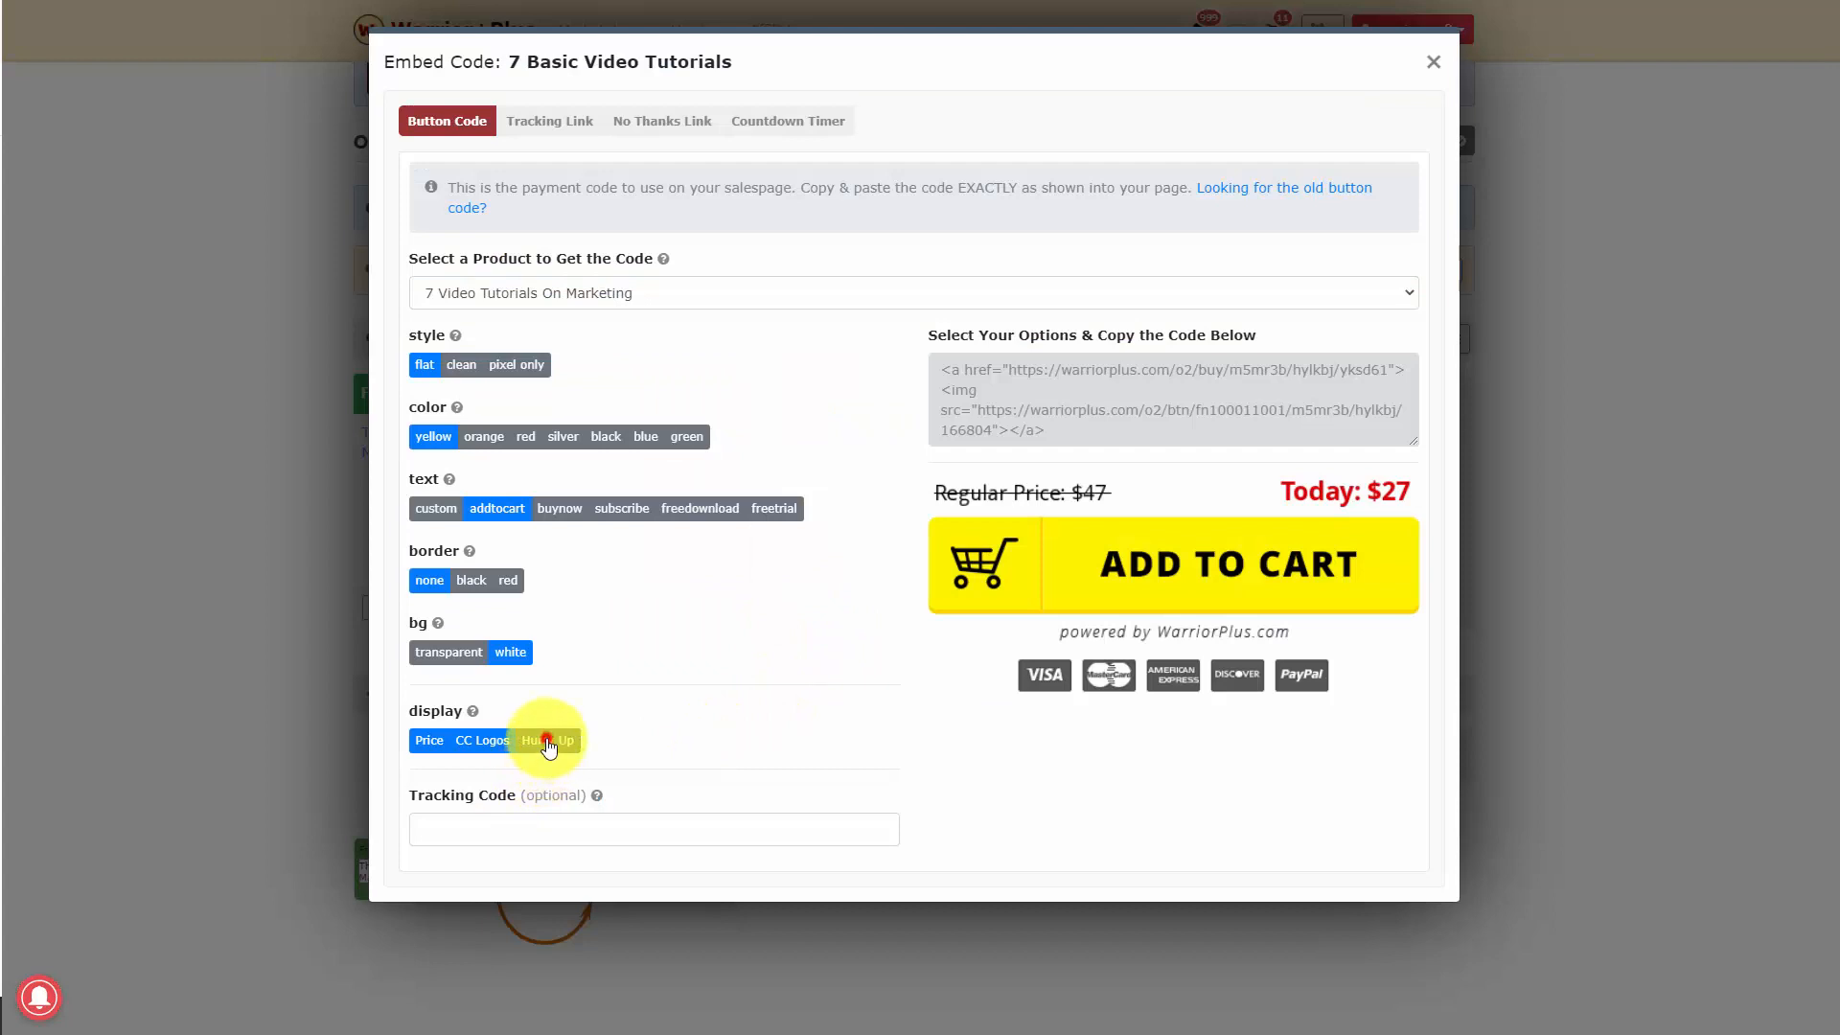
left_click(482, 740)
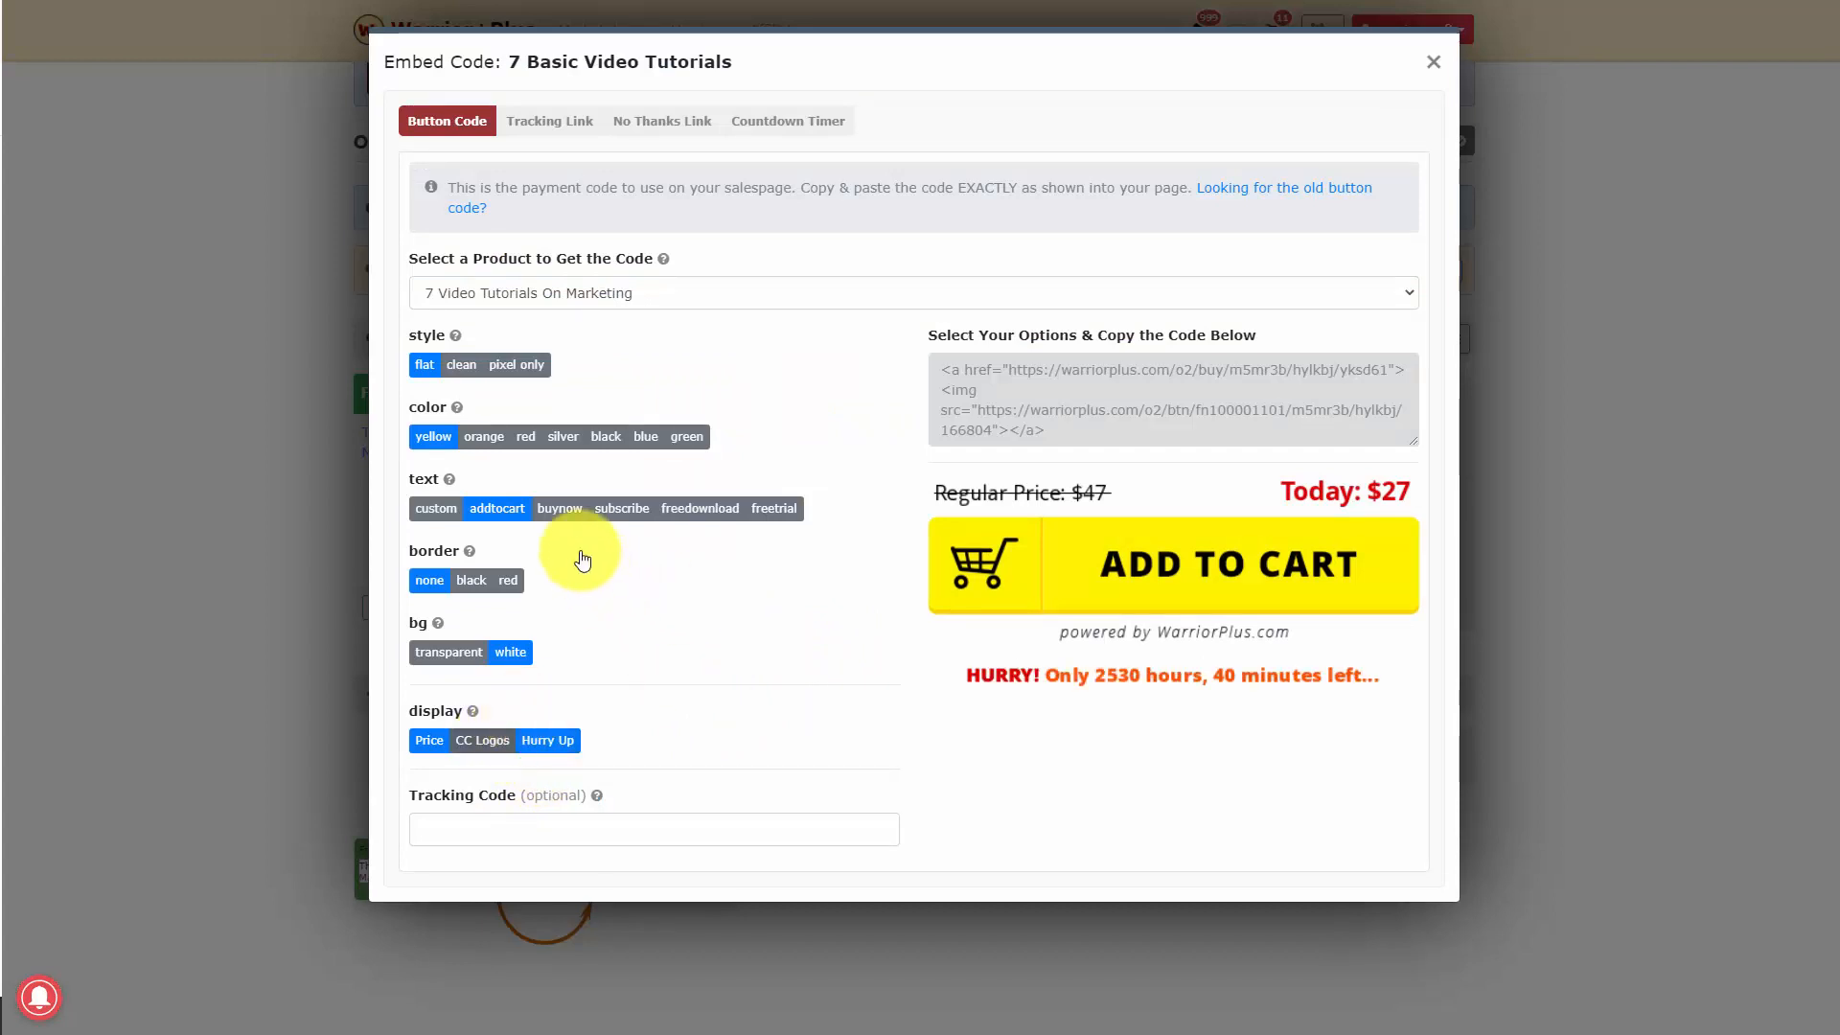
left_click(559, 508)
left_click(952, 385)
right_click(951, 385)
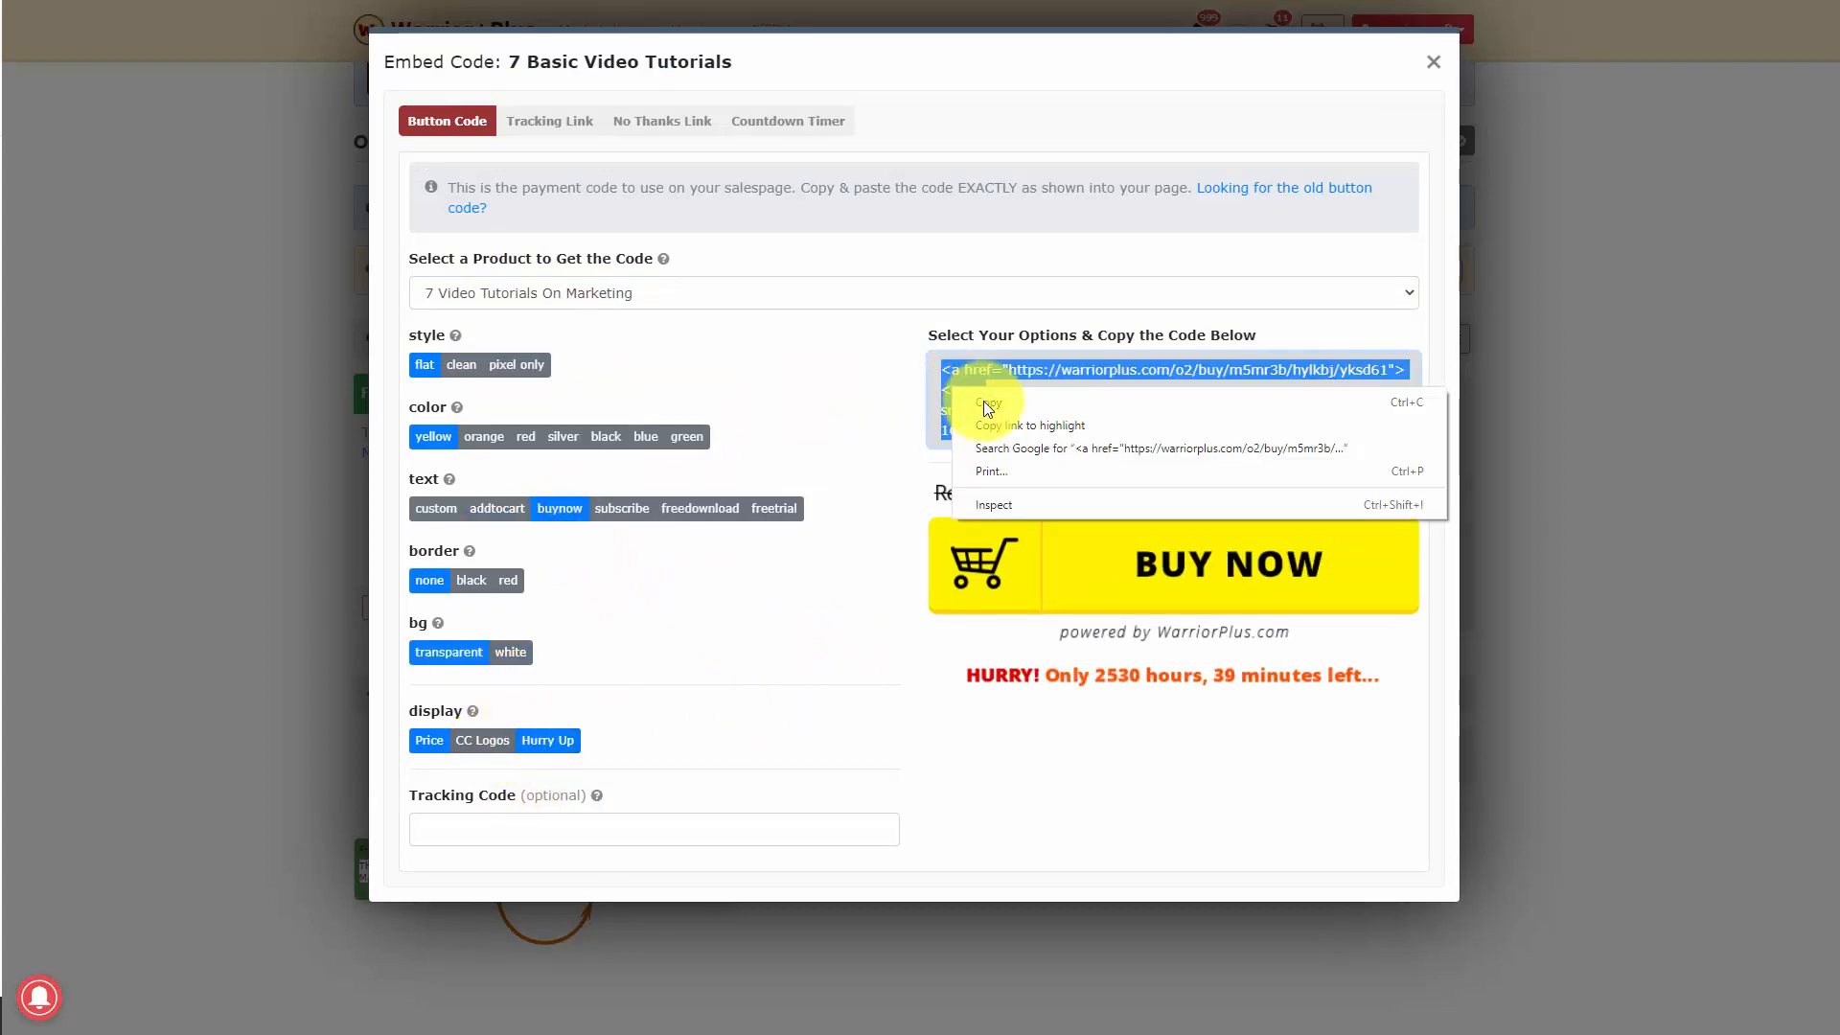
left_click(995, 404)
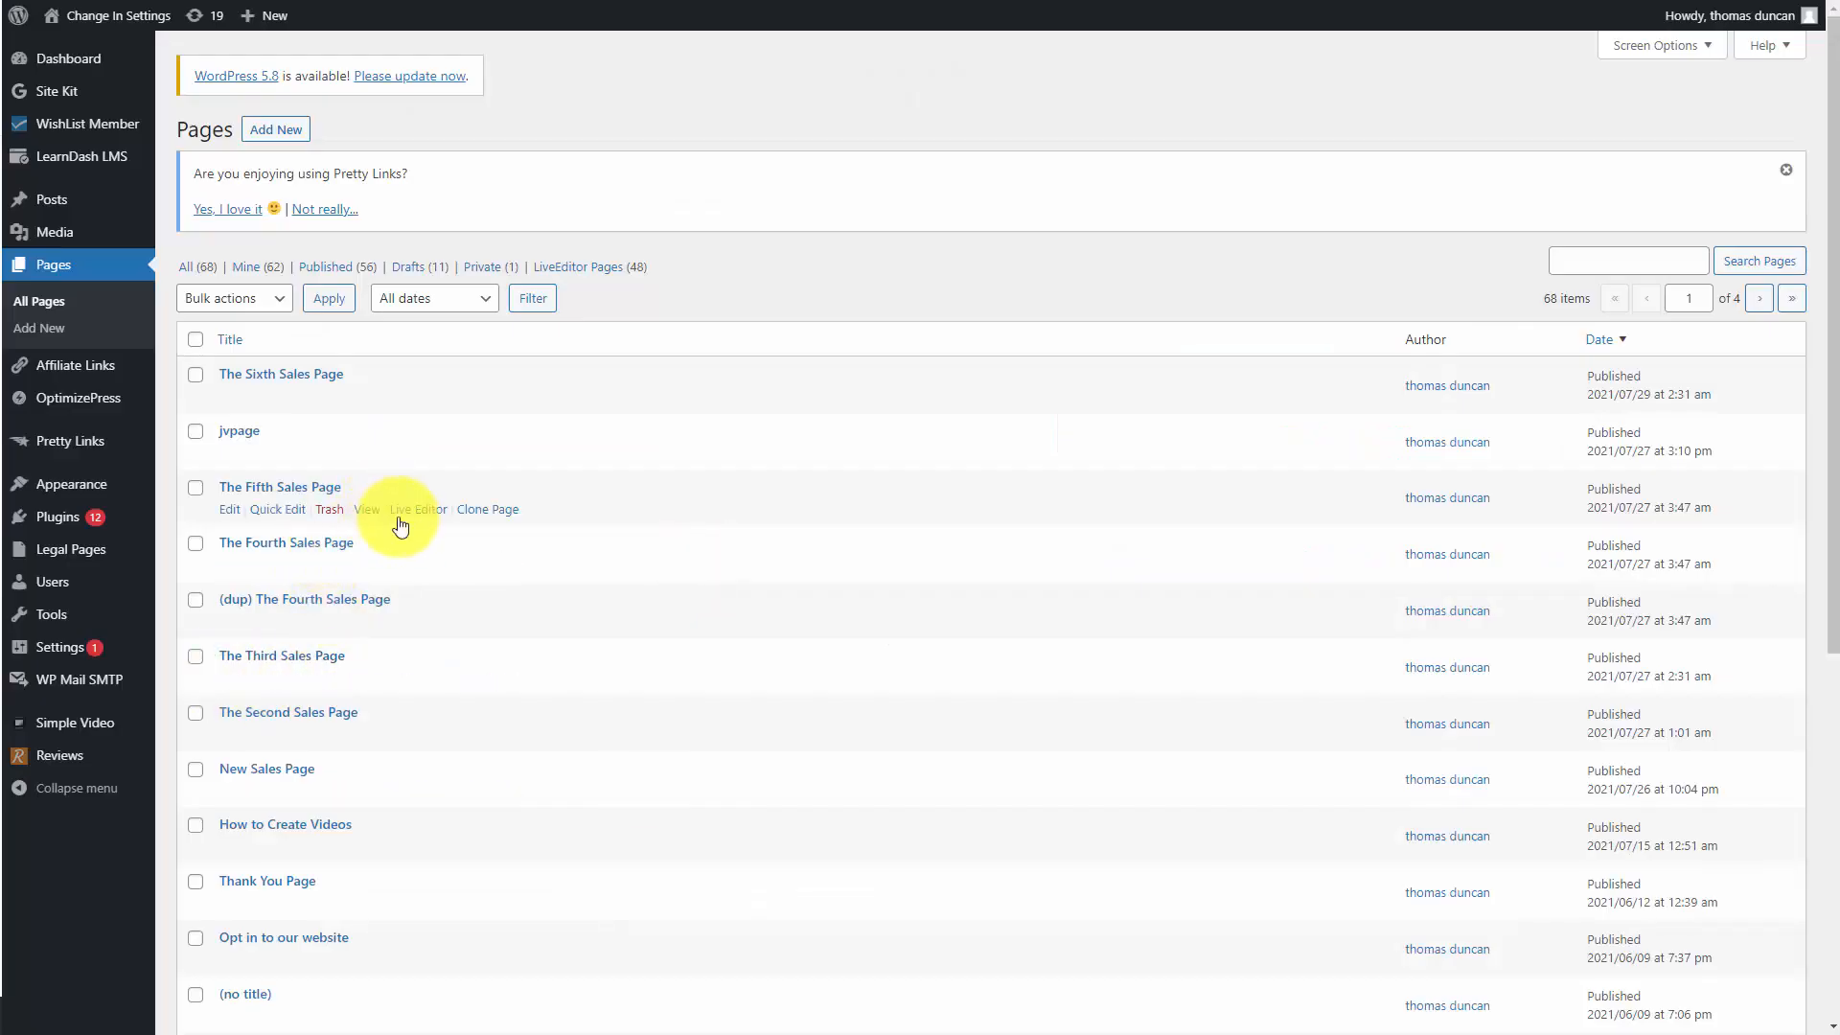
Step: In WordPress, put the copied button code between center tags in The Fifth Sales Page's custom HTML element and save the page
left_click(427, 509)
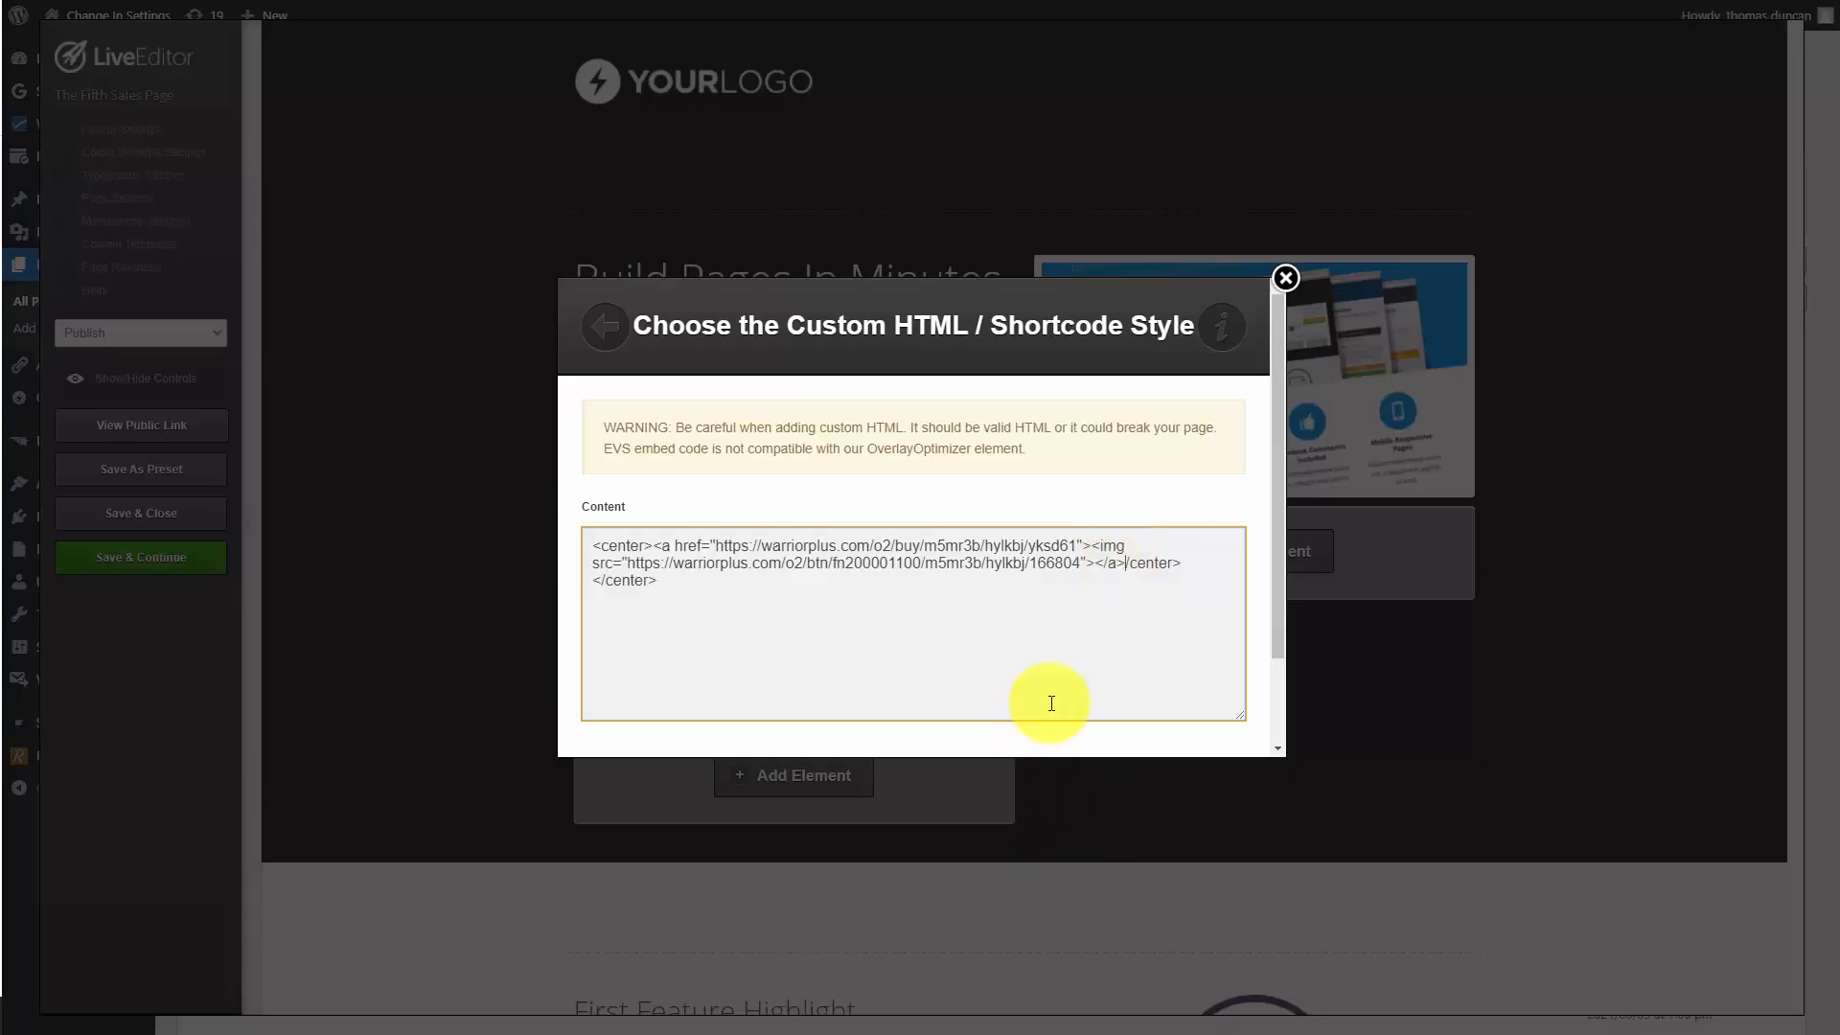
scroll(1129, 673, "down", 3)
left_click(1202, 719)
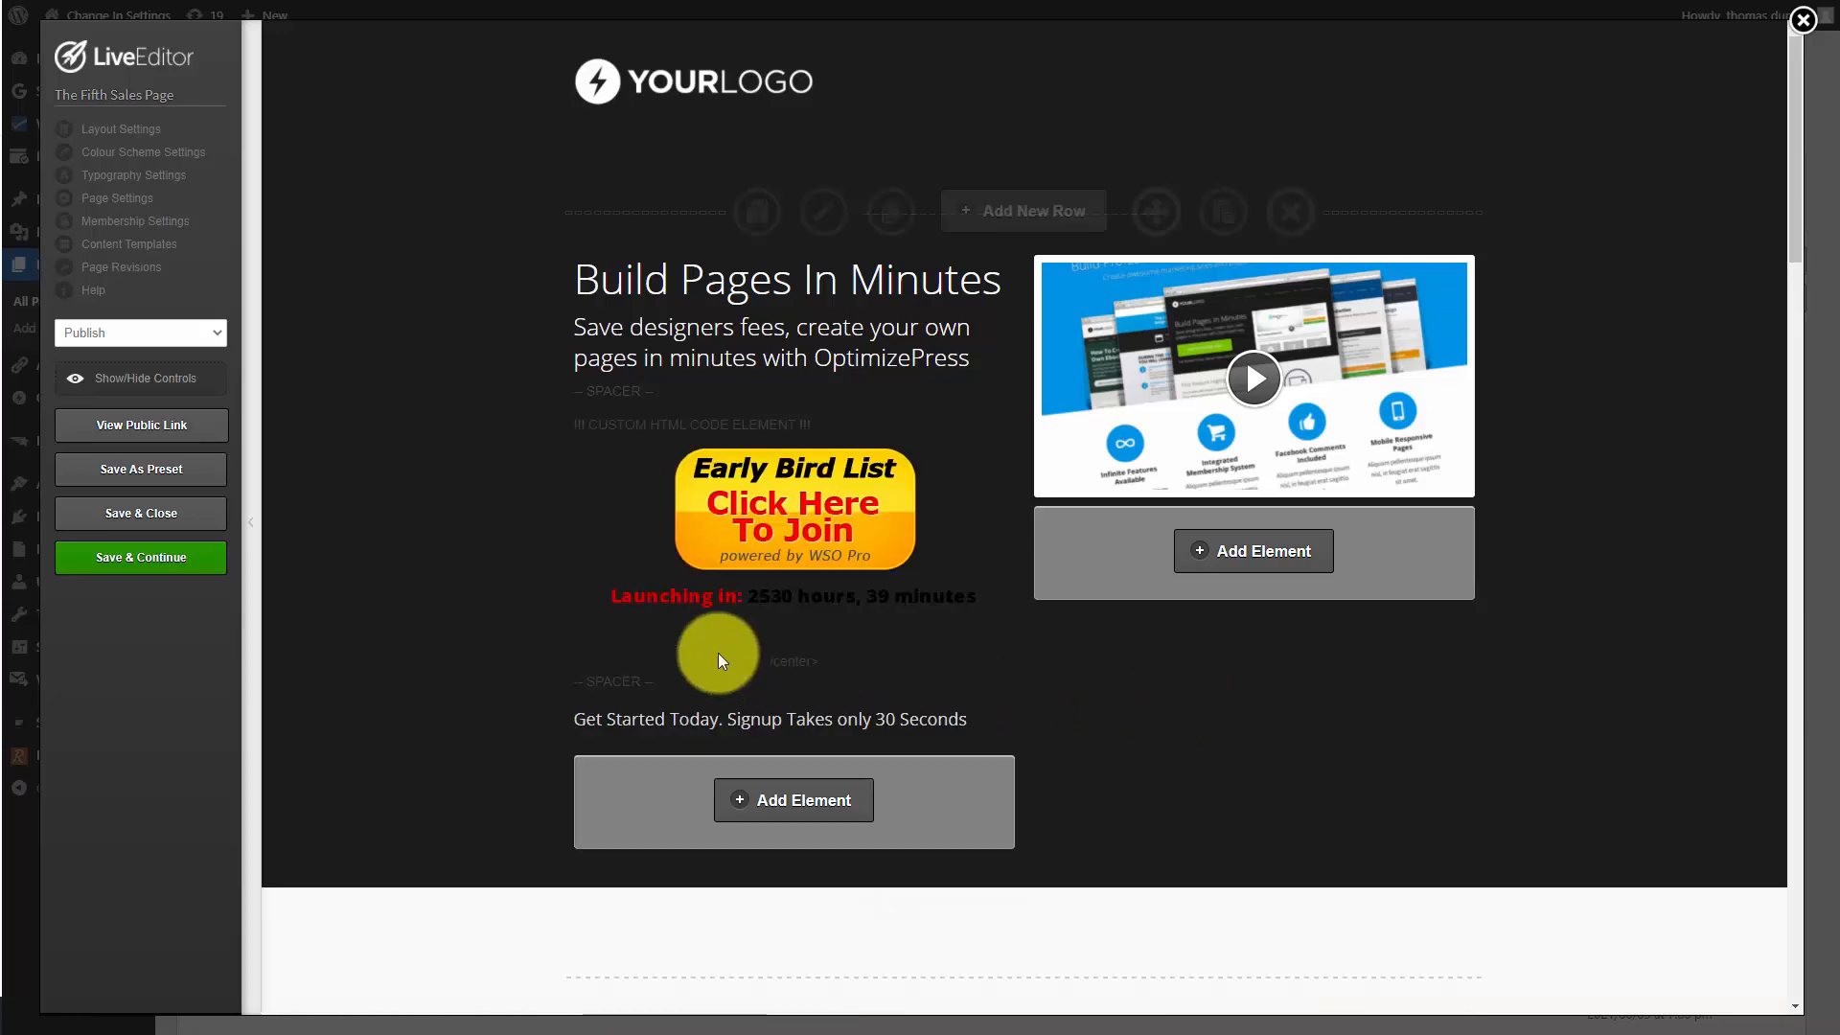
left_click(169, 561)
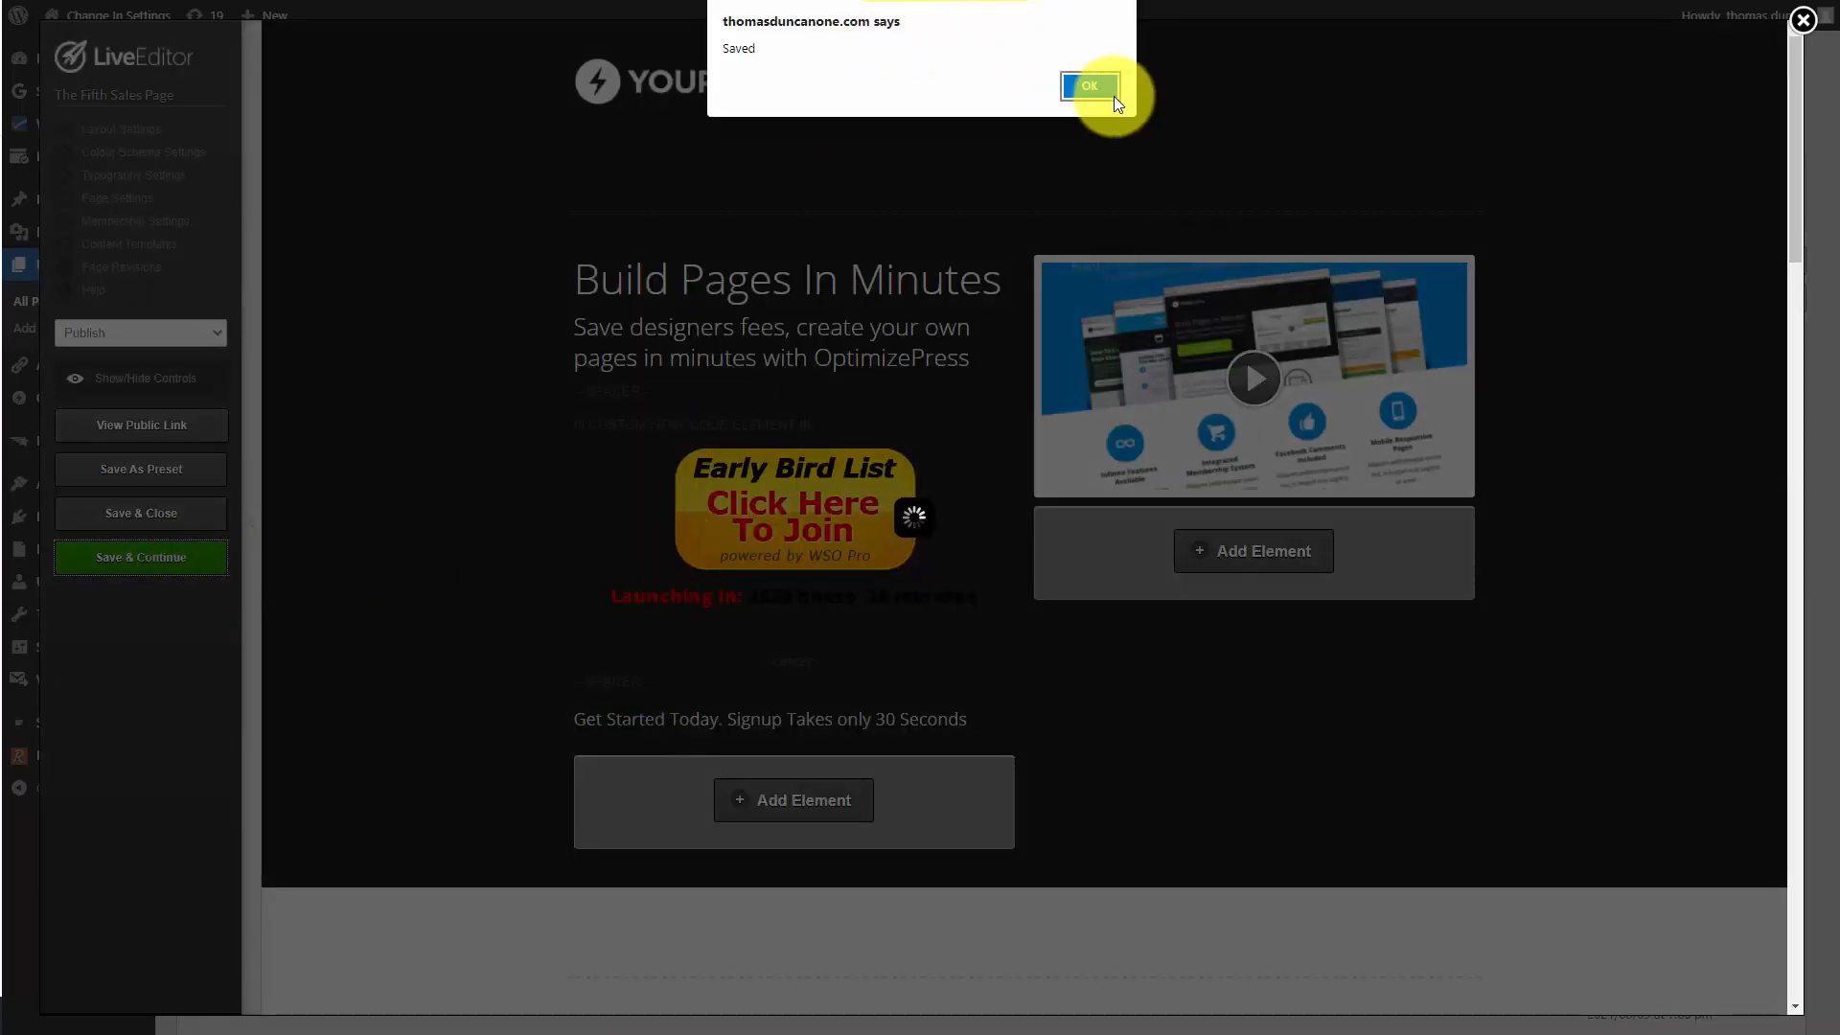
left_click(1103, 92)
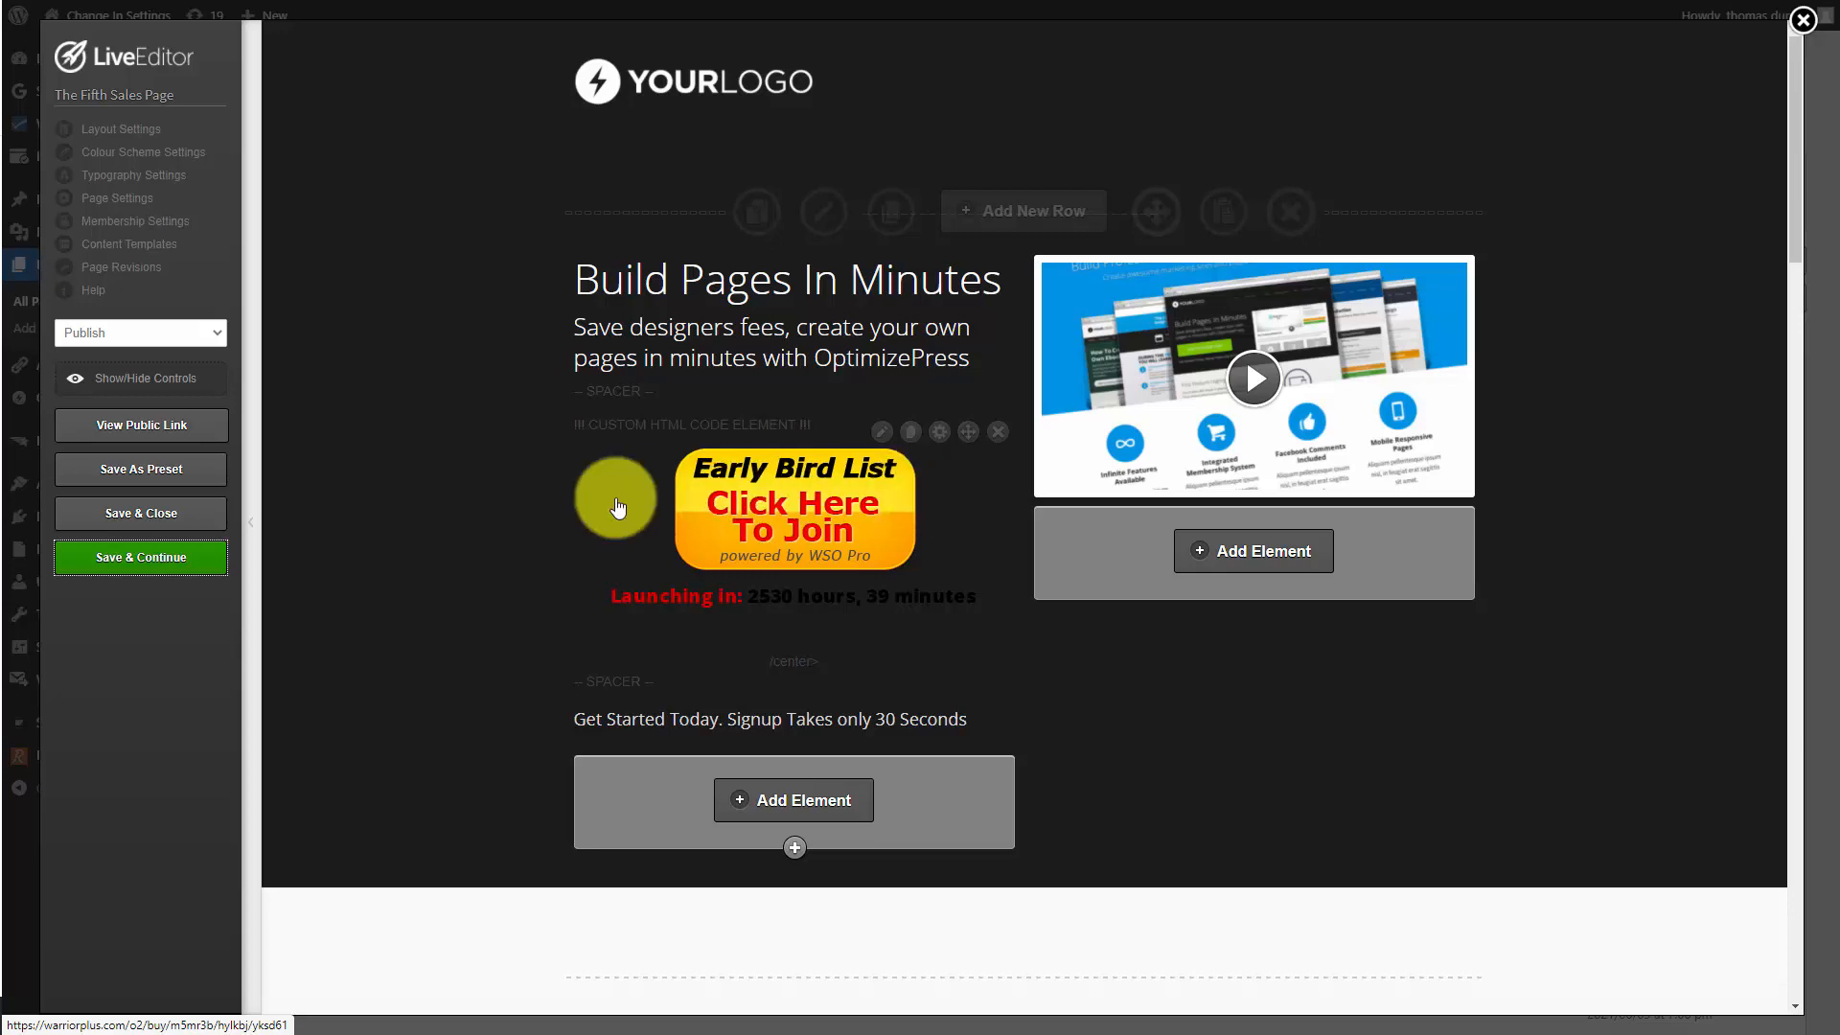
left_click(146, 516)
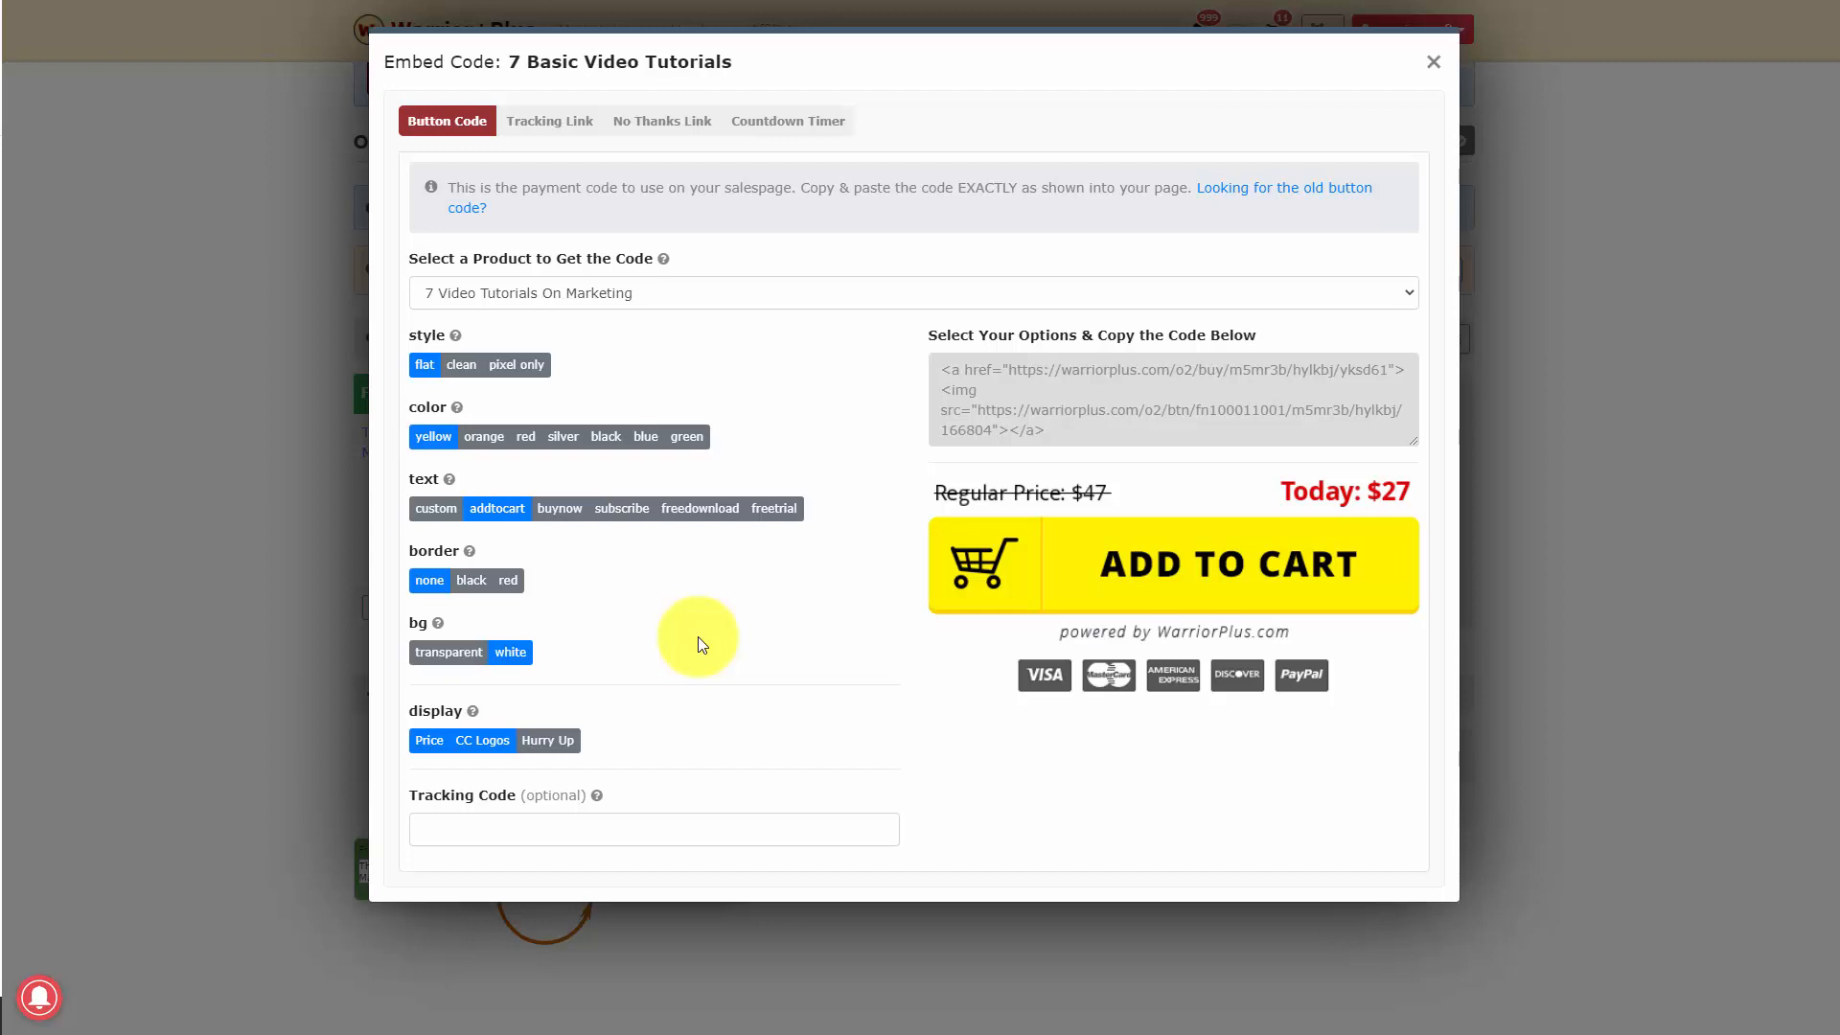
Step: Copy the 7 Basic Video Tutorials No Thanks link and insert it on The Fifth Sales Page as a bold, centered 39px hyperlink reading NO Thanks
left_click(671, 125)
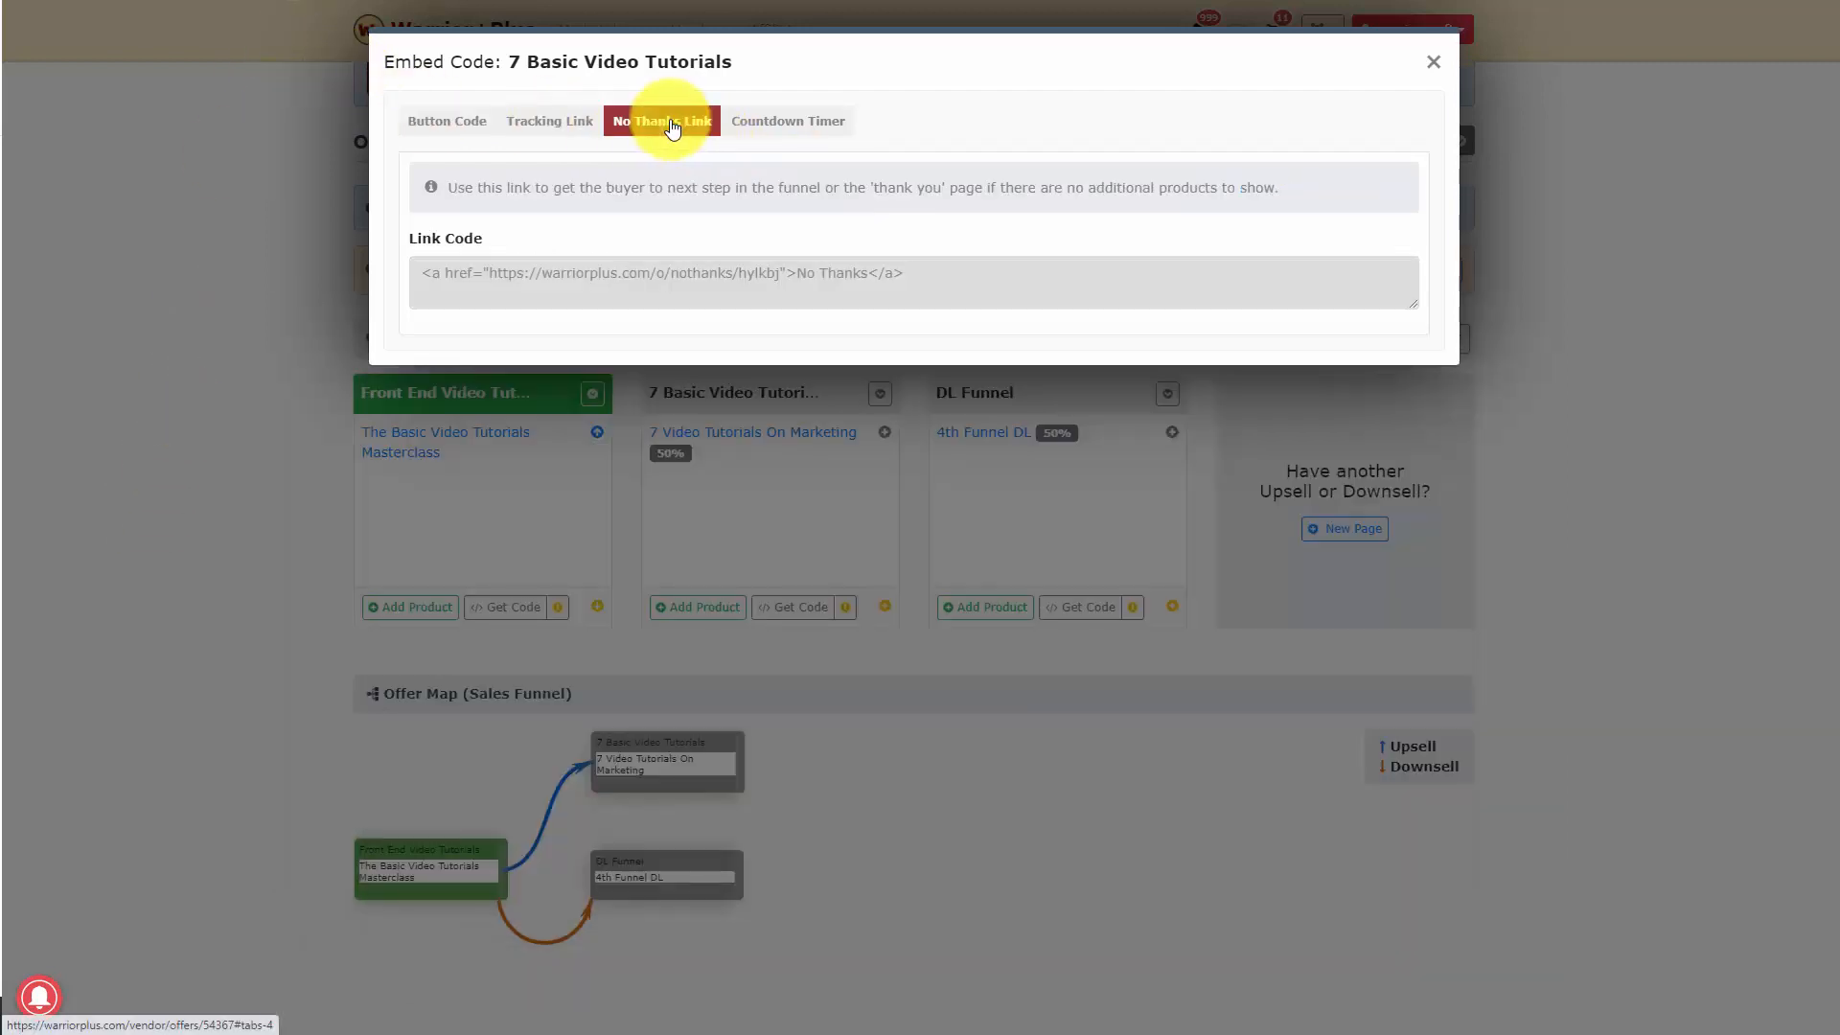
left_click(602, 271)
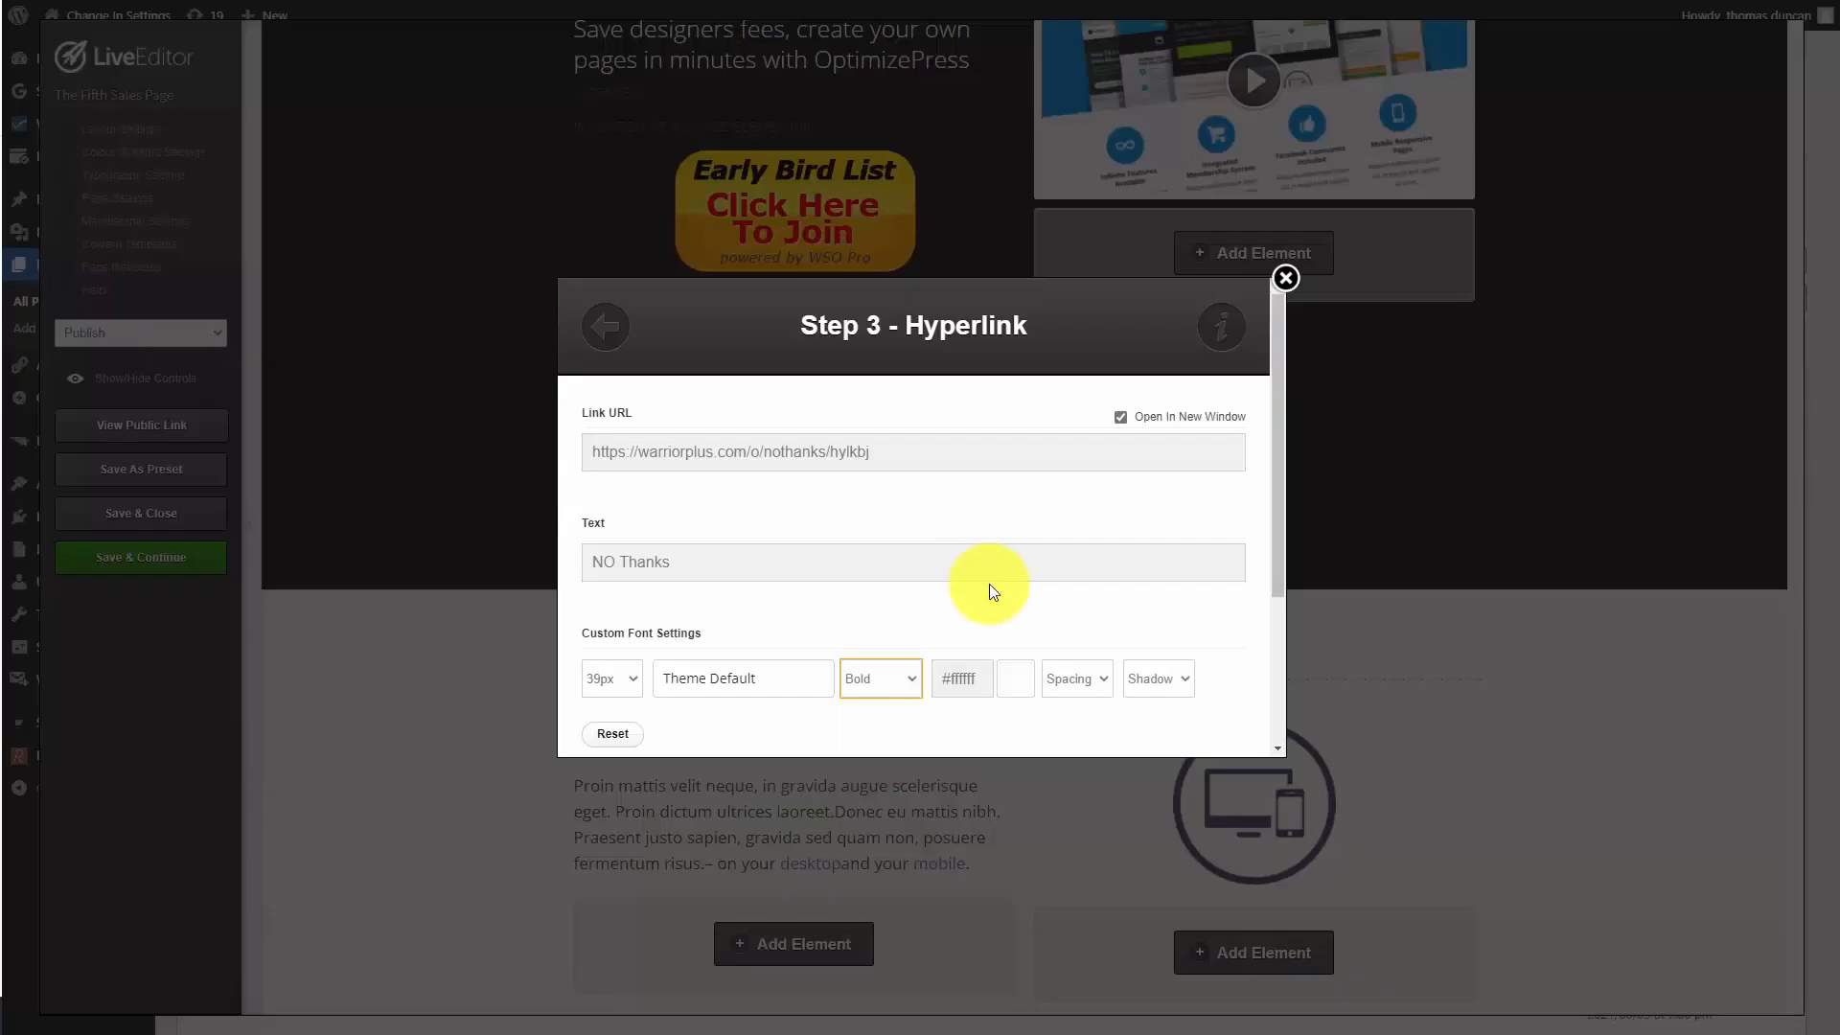
scroll(1007, 617, "down", 1)
scroll(1031, 640, "up", 1)
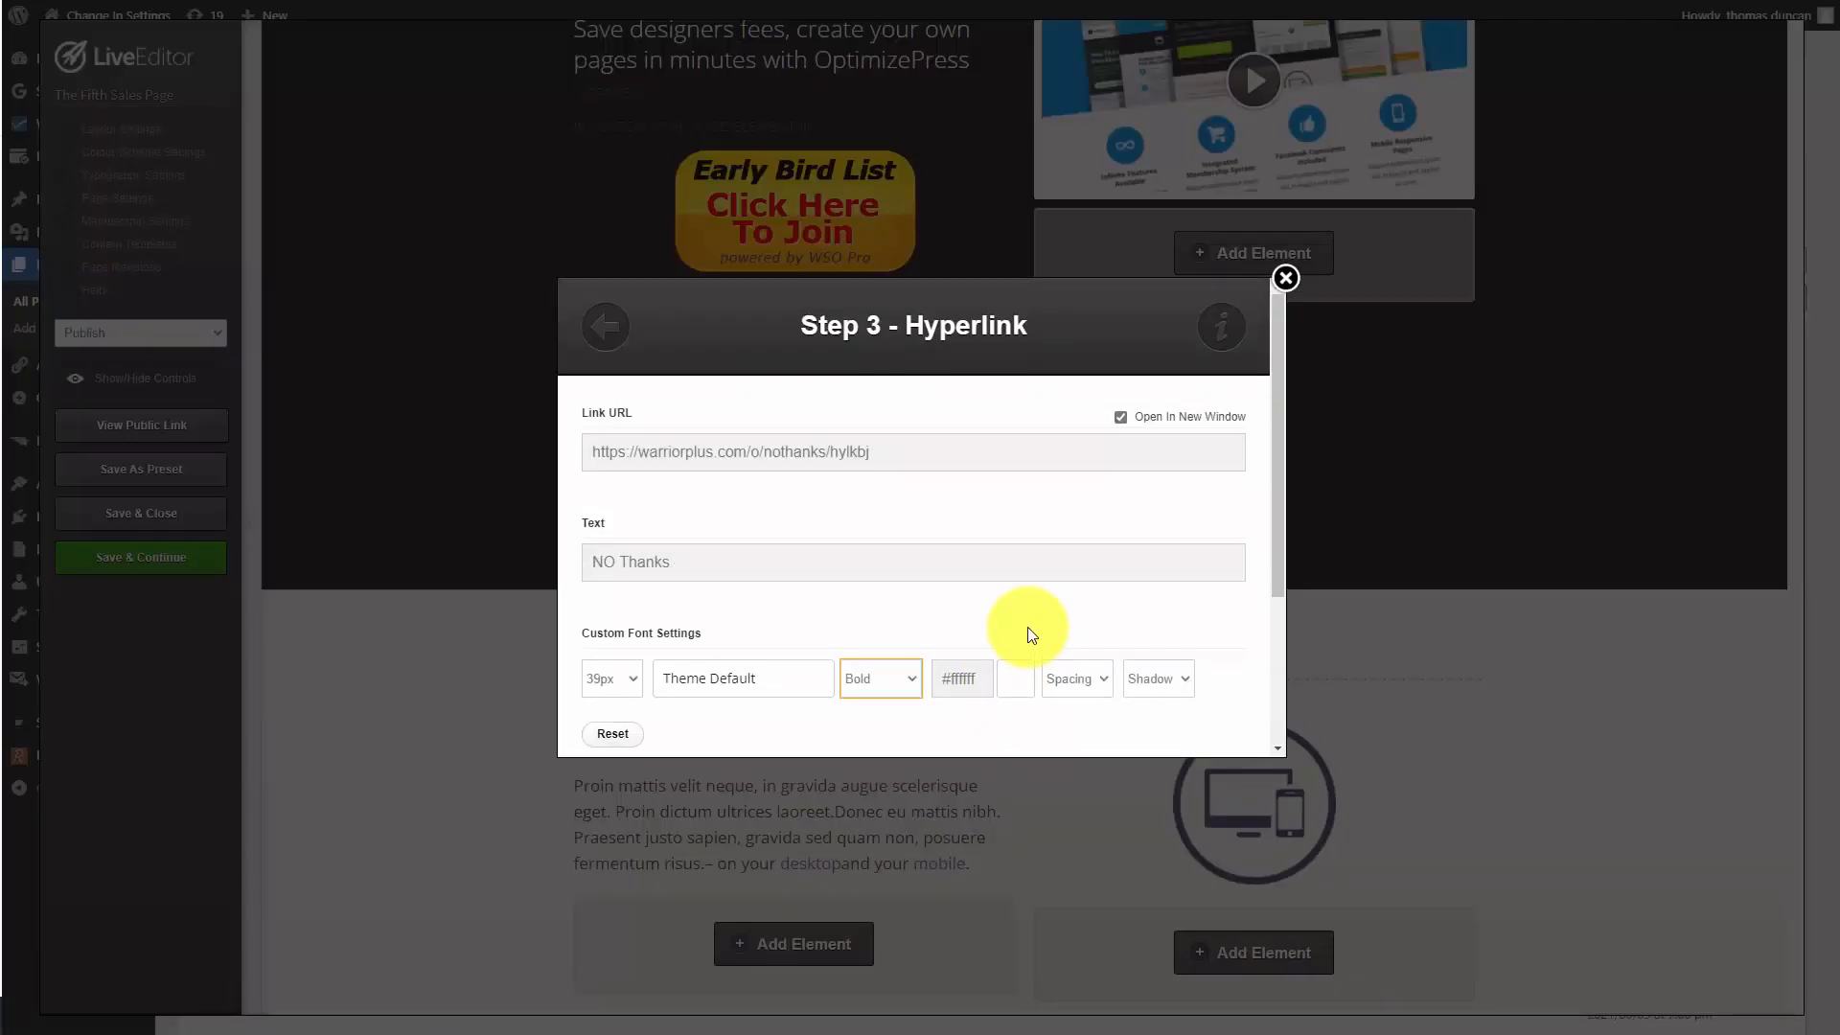
scroll(1045, 508, "down", 1)
scroll(1046, 533, "down", 1)
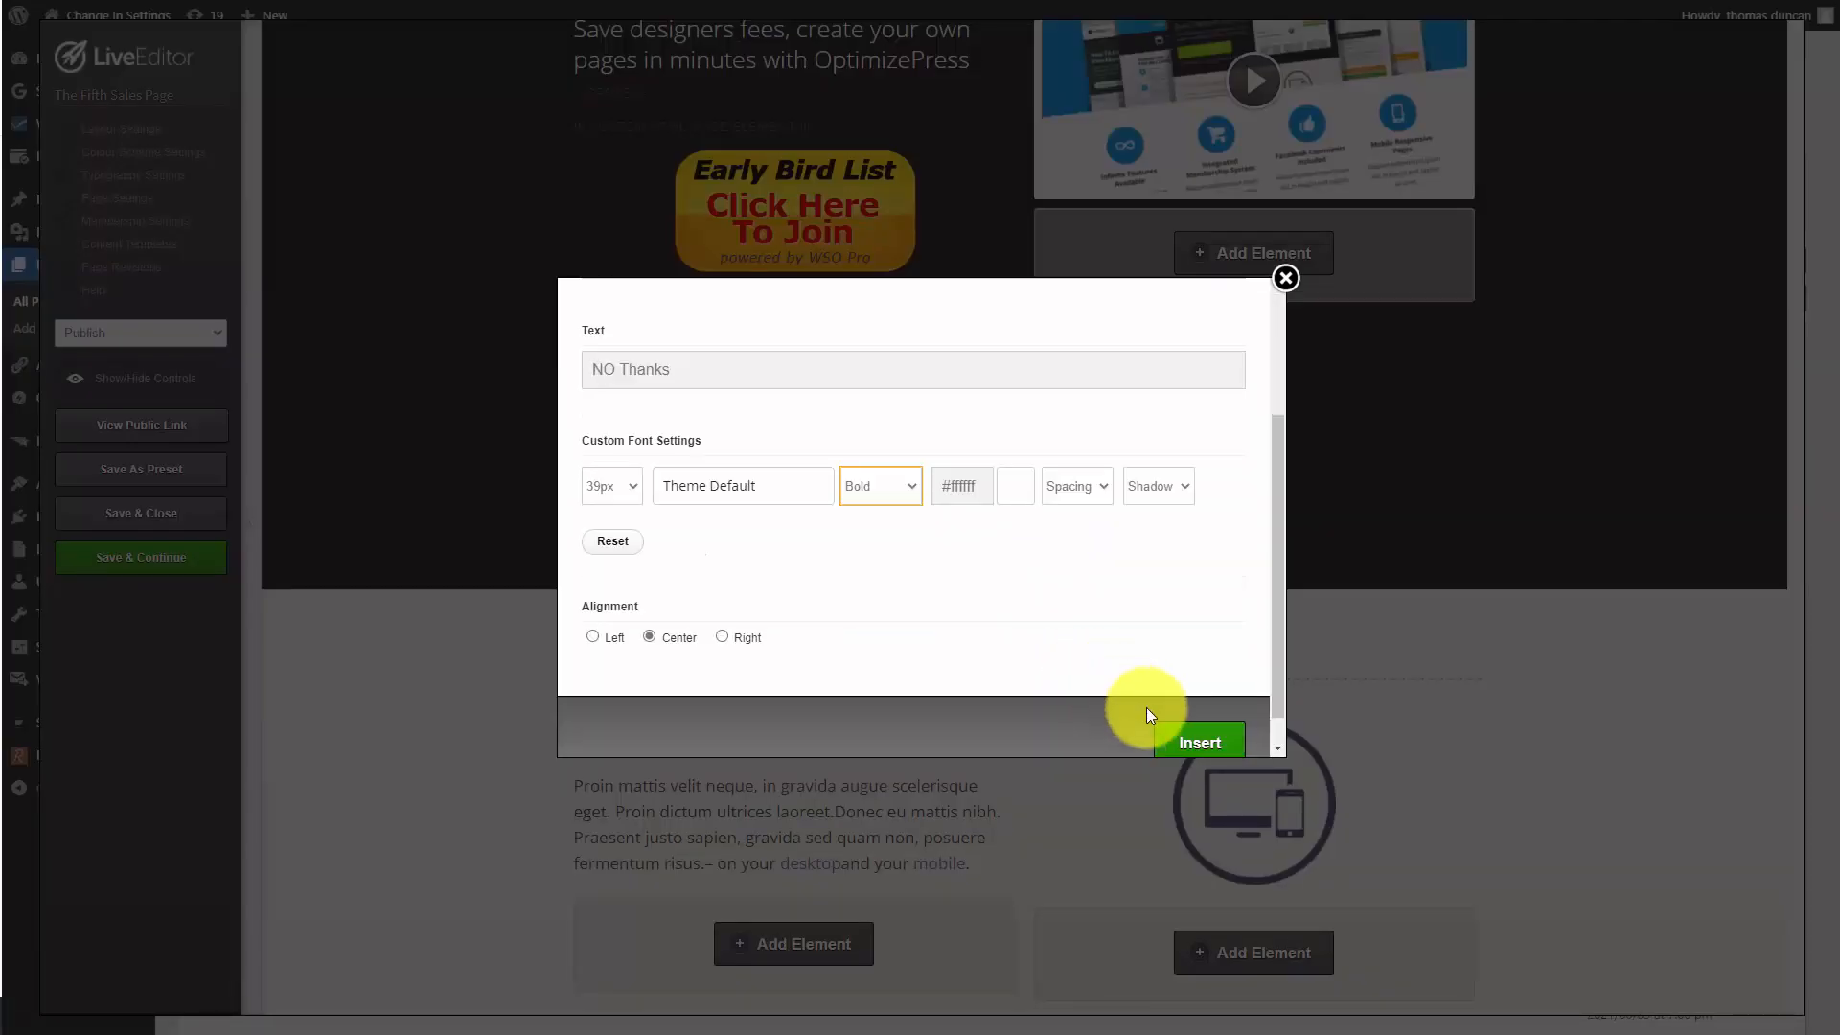
left_click(1187, 719)
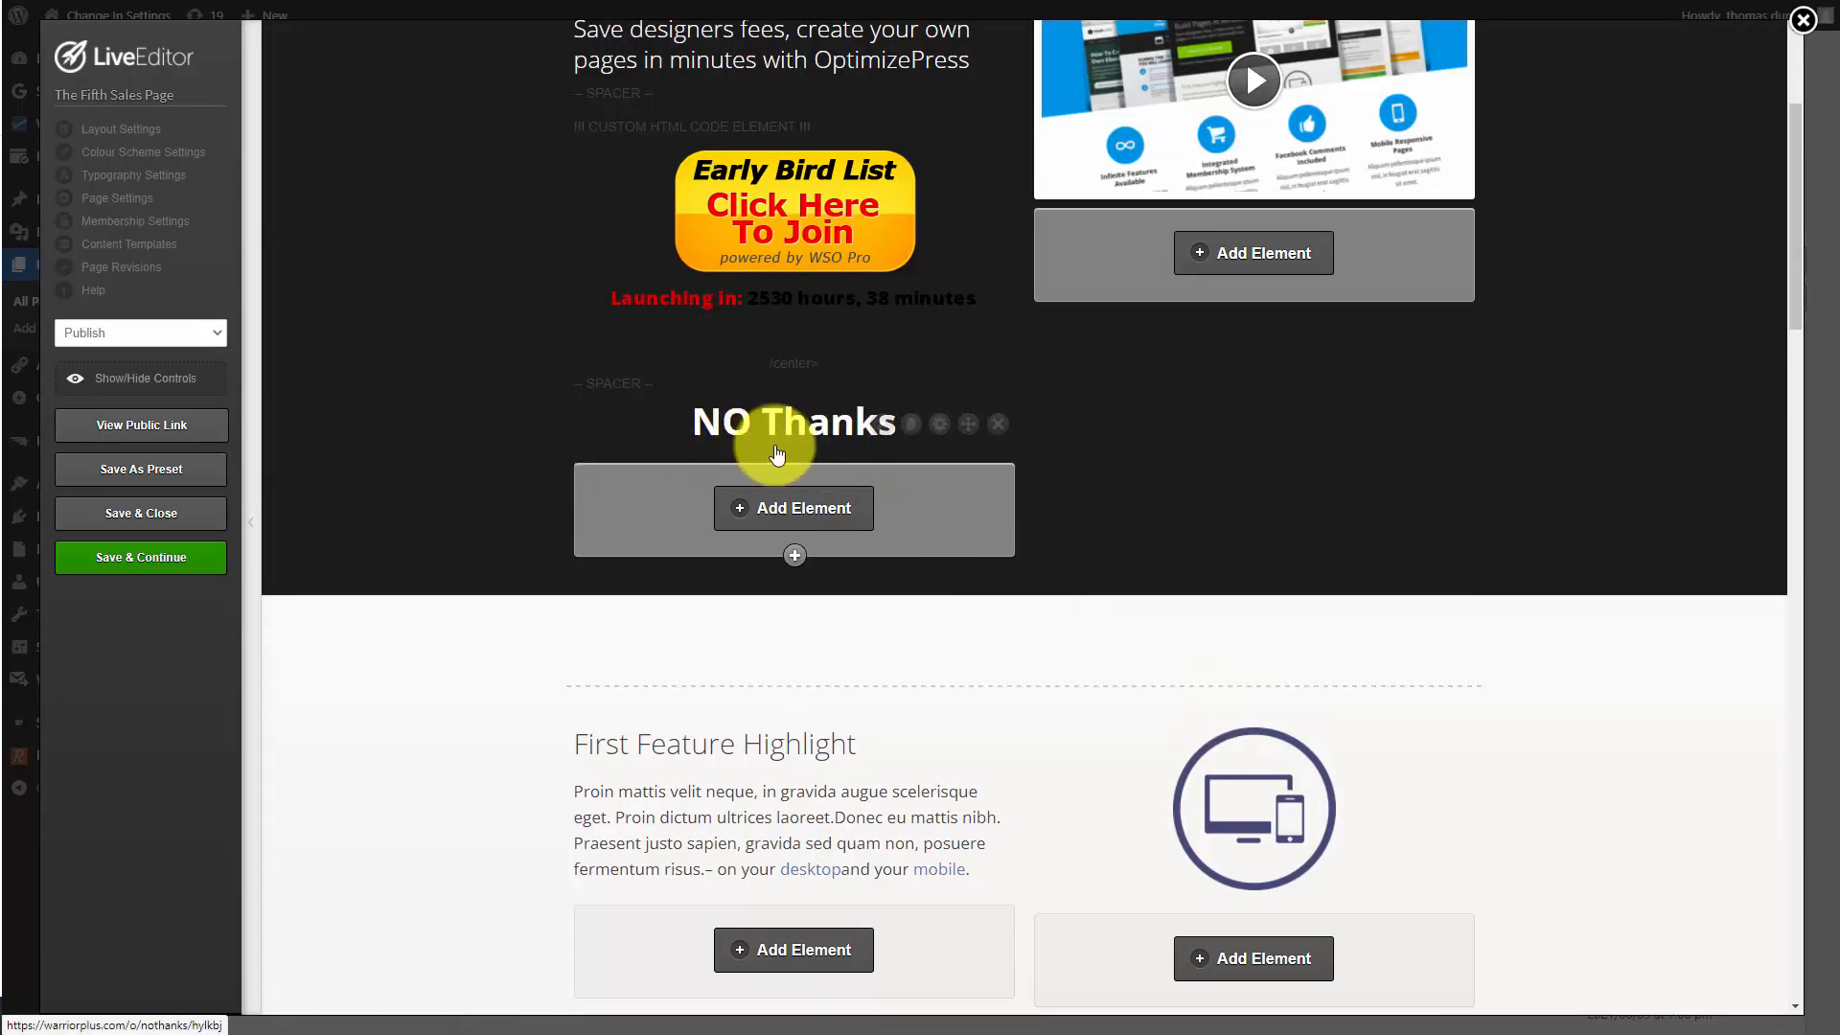
scroll(781, 458, "up", 2)
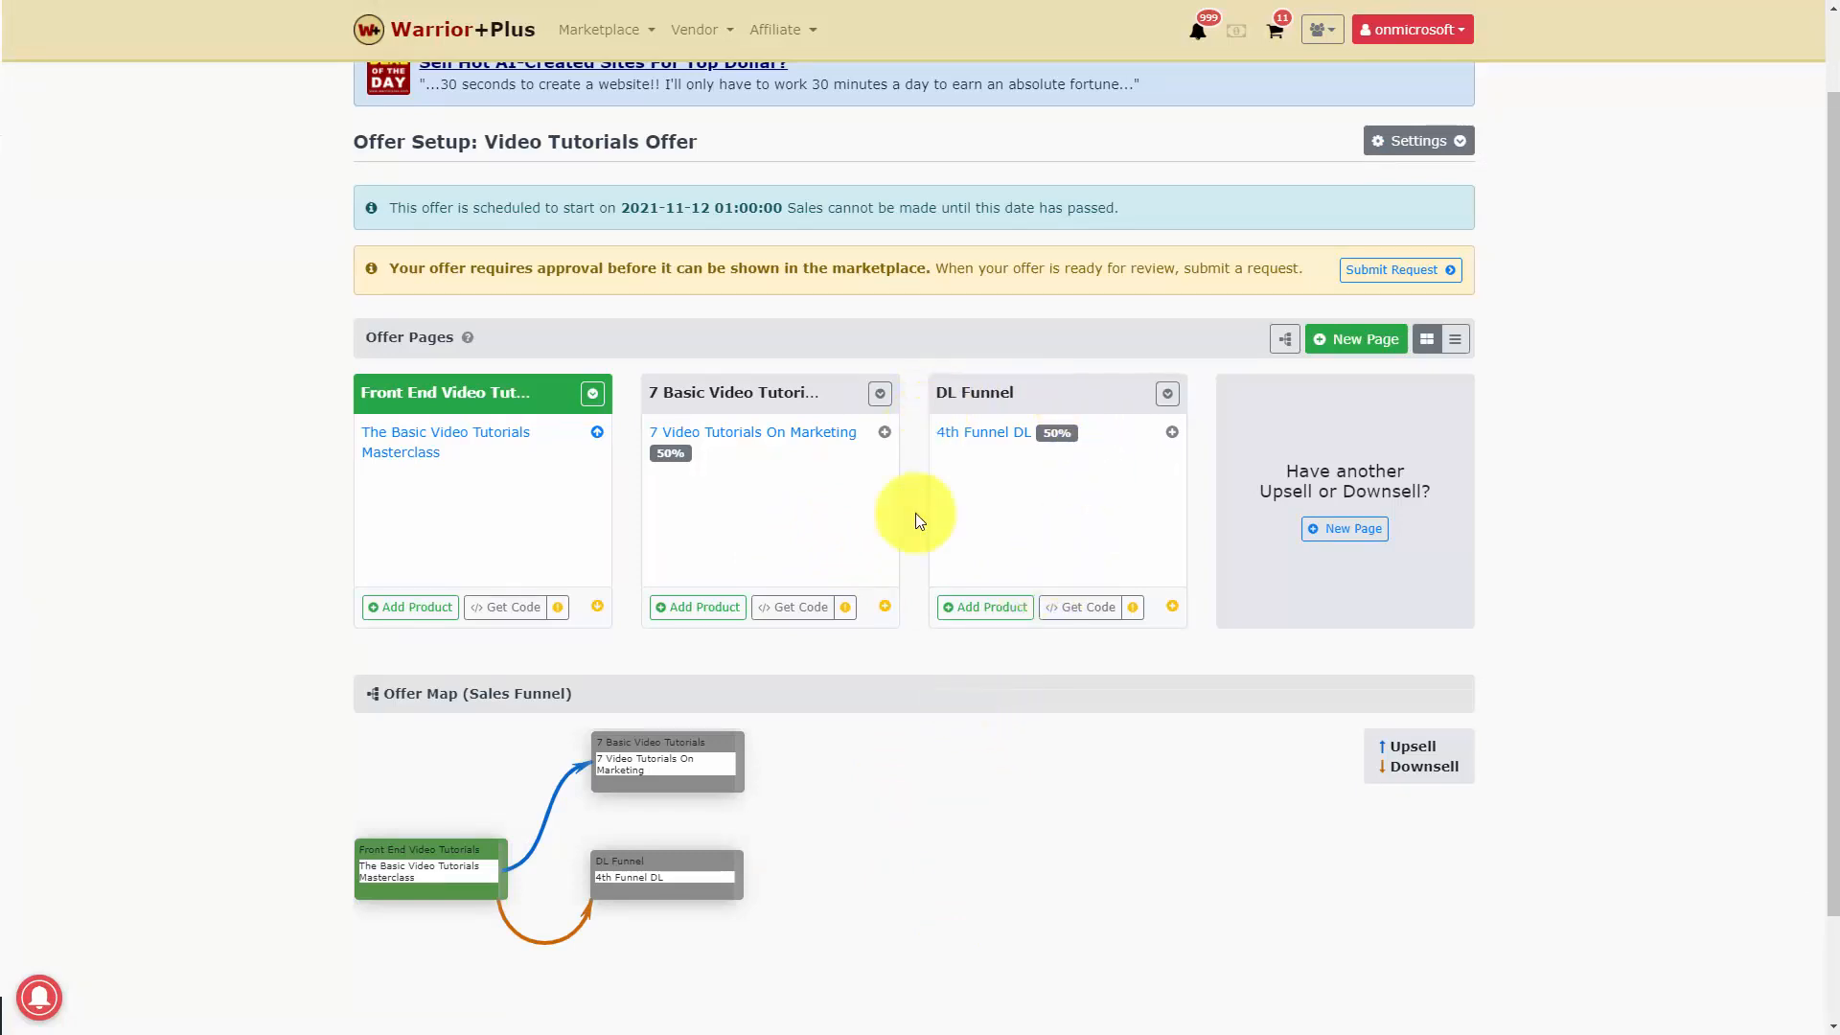
Step: In Warrior+Plus, turn Hurry Up on and CC Logos off for the DL Funnel payment button and copy its code
left_click(1078, 610)
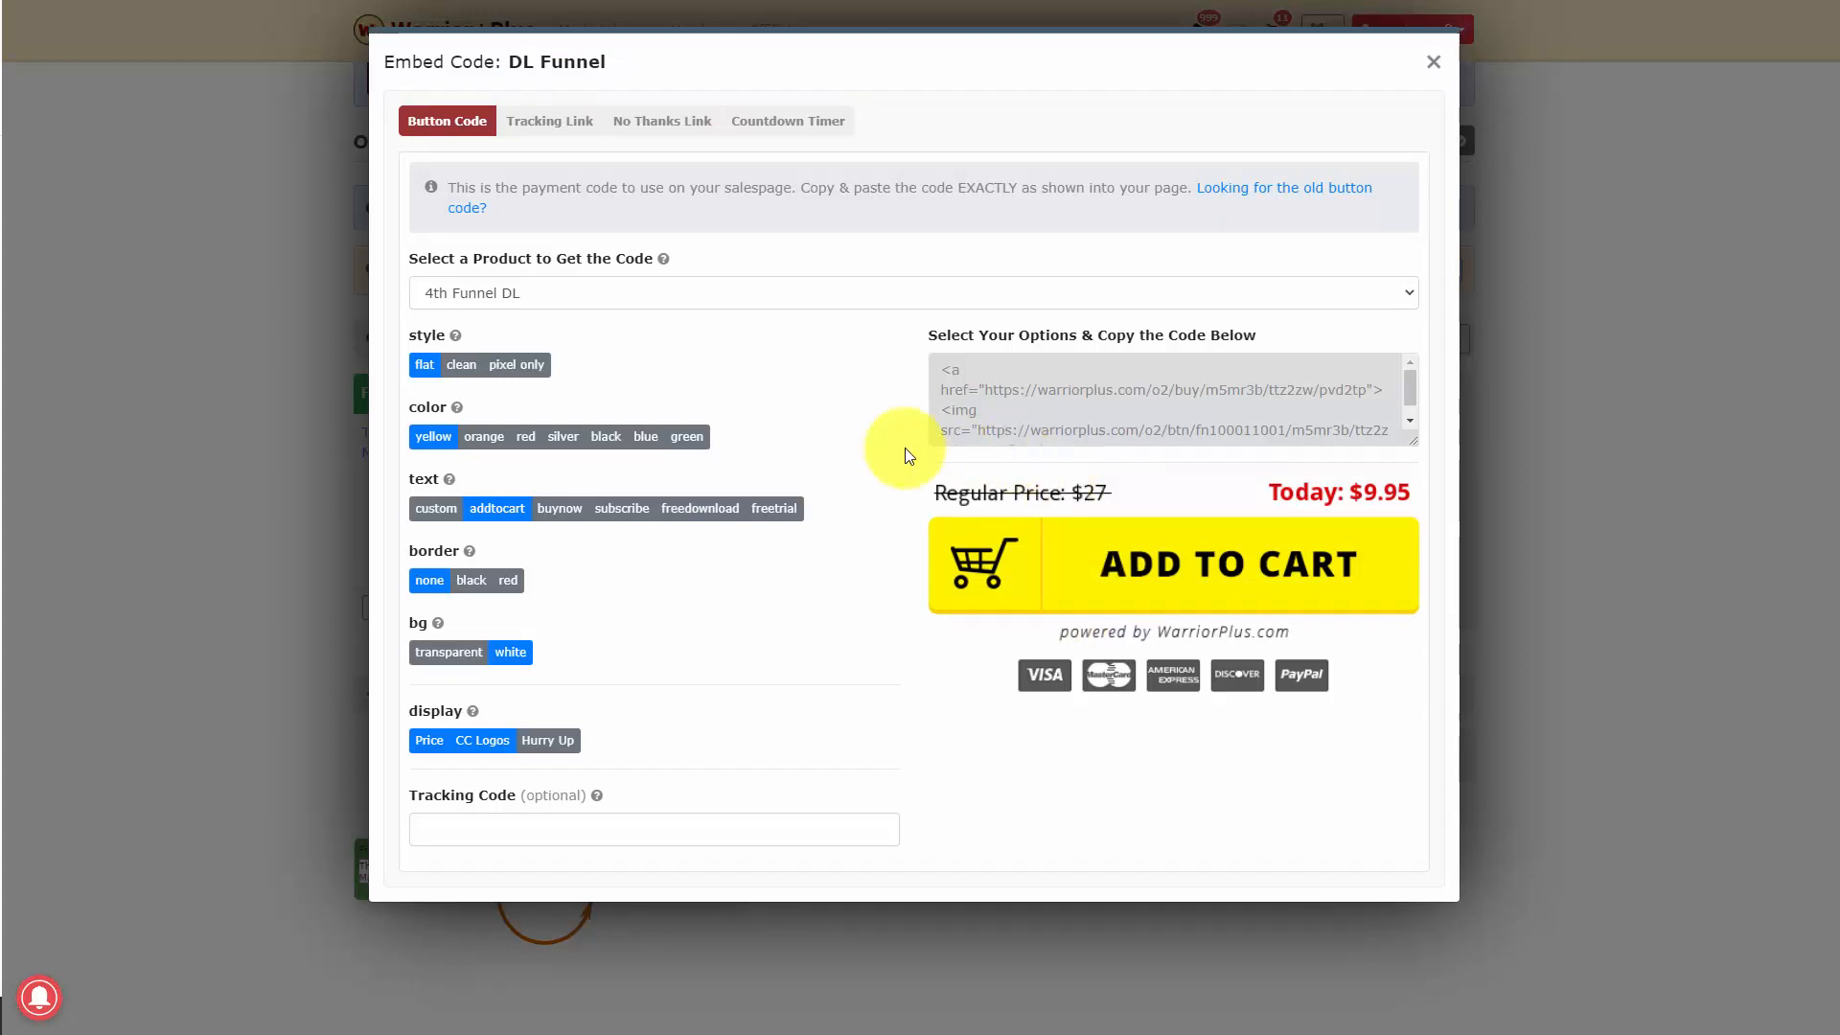
left_click(531, 752)
left_click(473, 740)
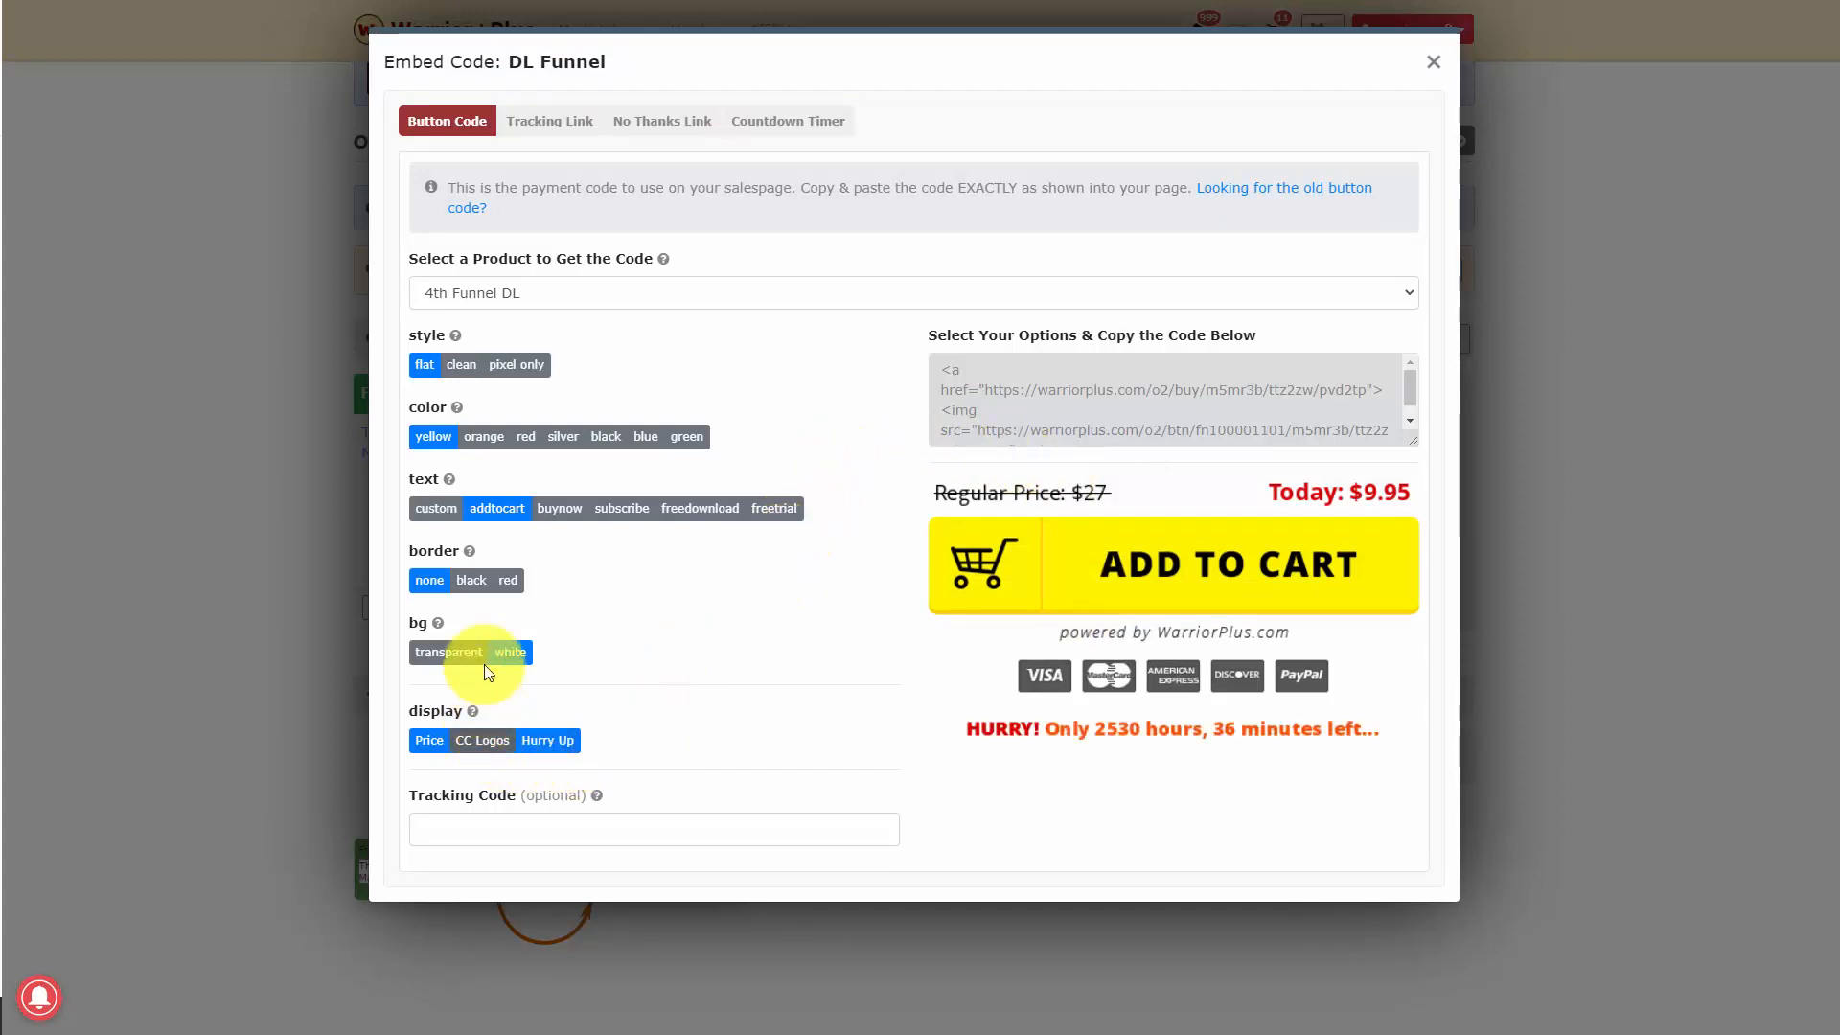
left_click(973, 399)
right_click(1018, 406)
left_click(1044, 414)
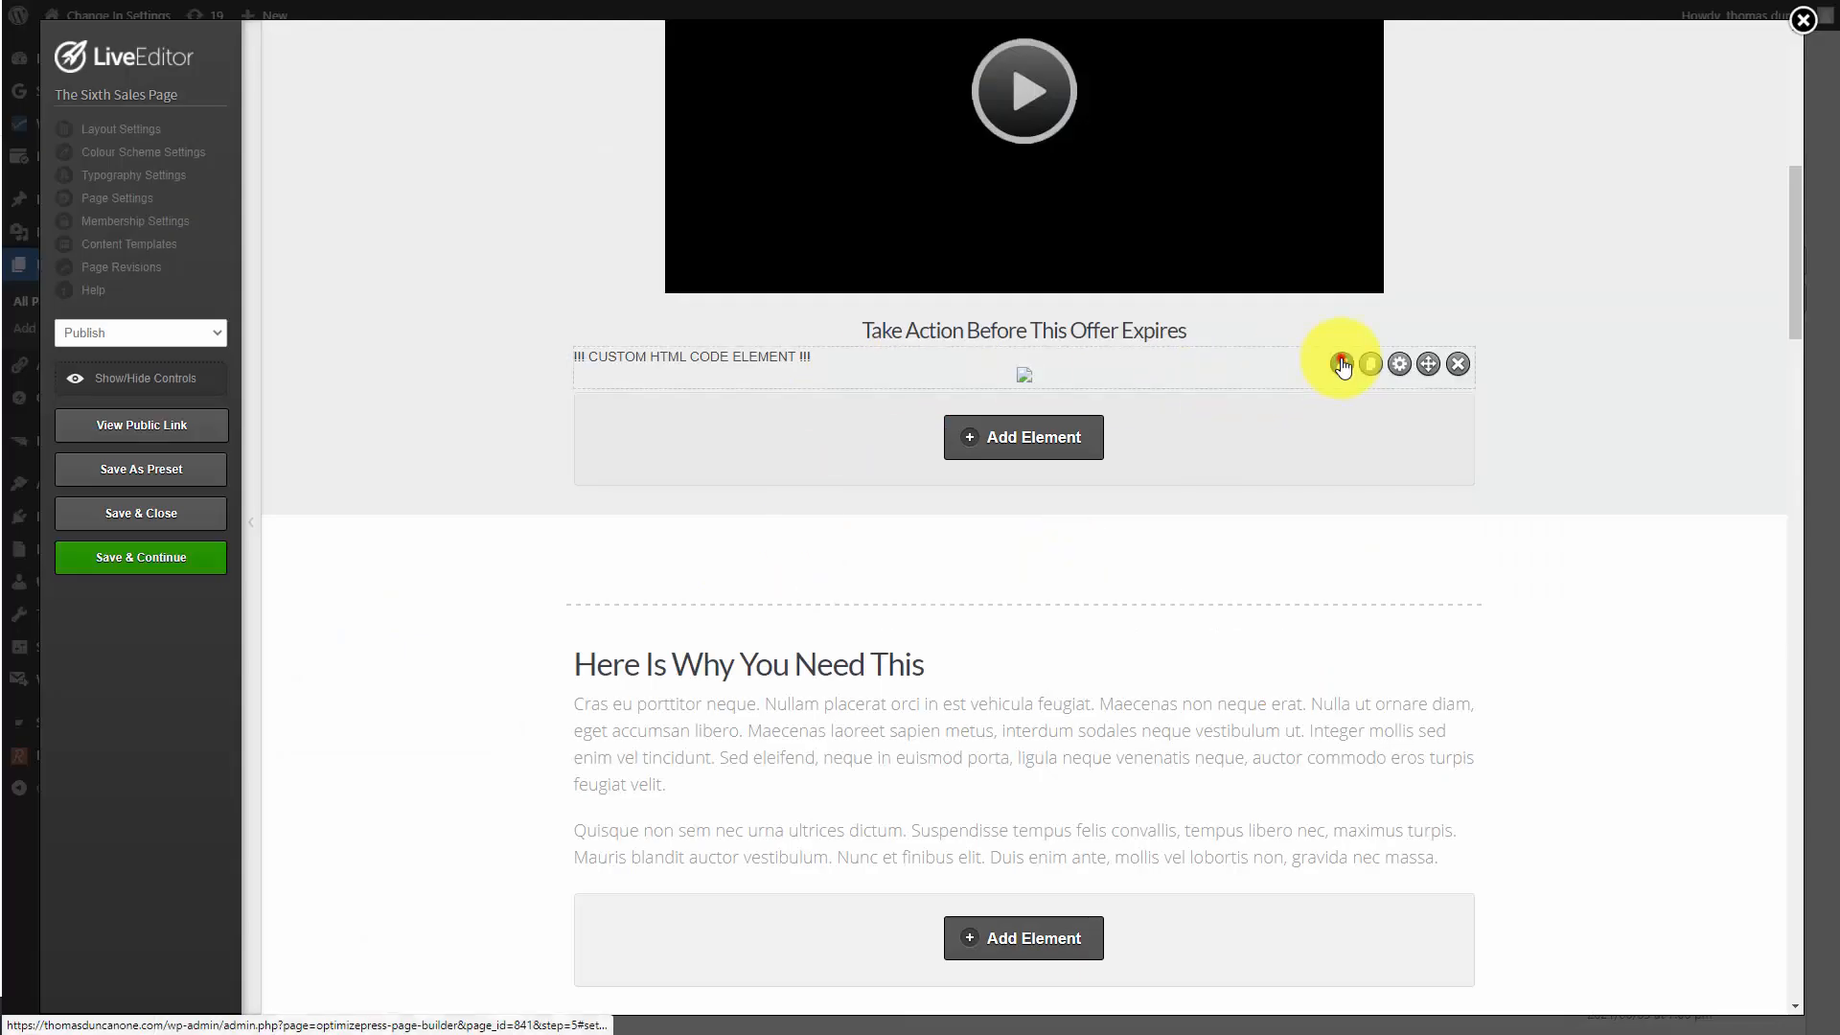
Step: In WordPress, put the copied DL Funnel button code into The Sixth Sales Page's custom HTML element and save the page
left_click(1342, 360)
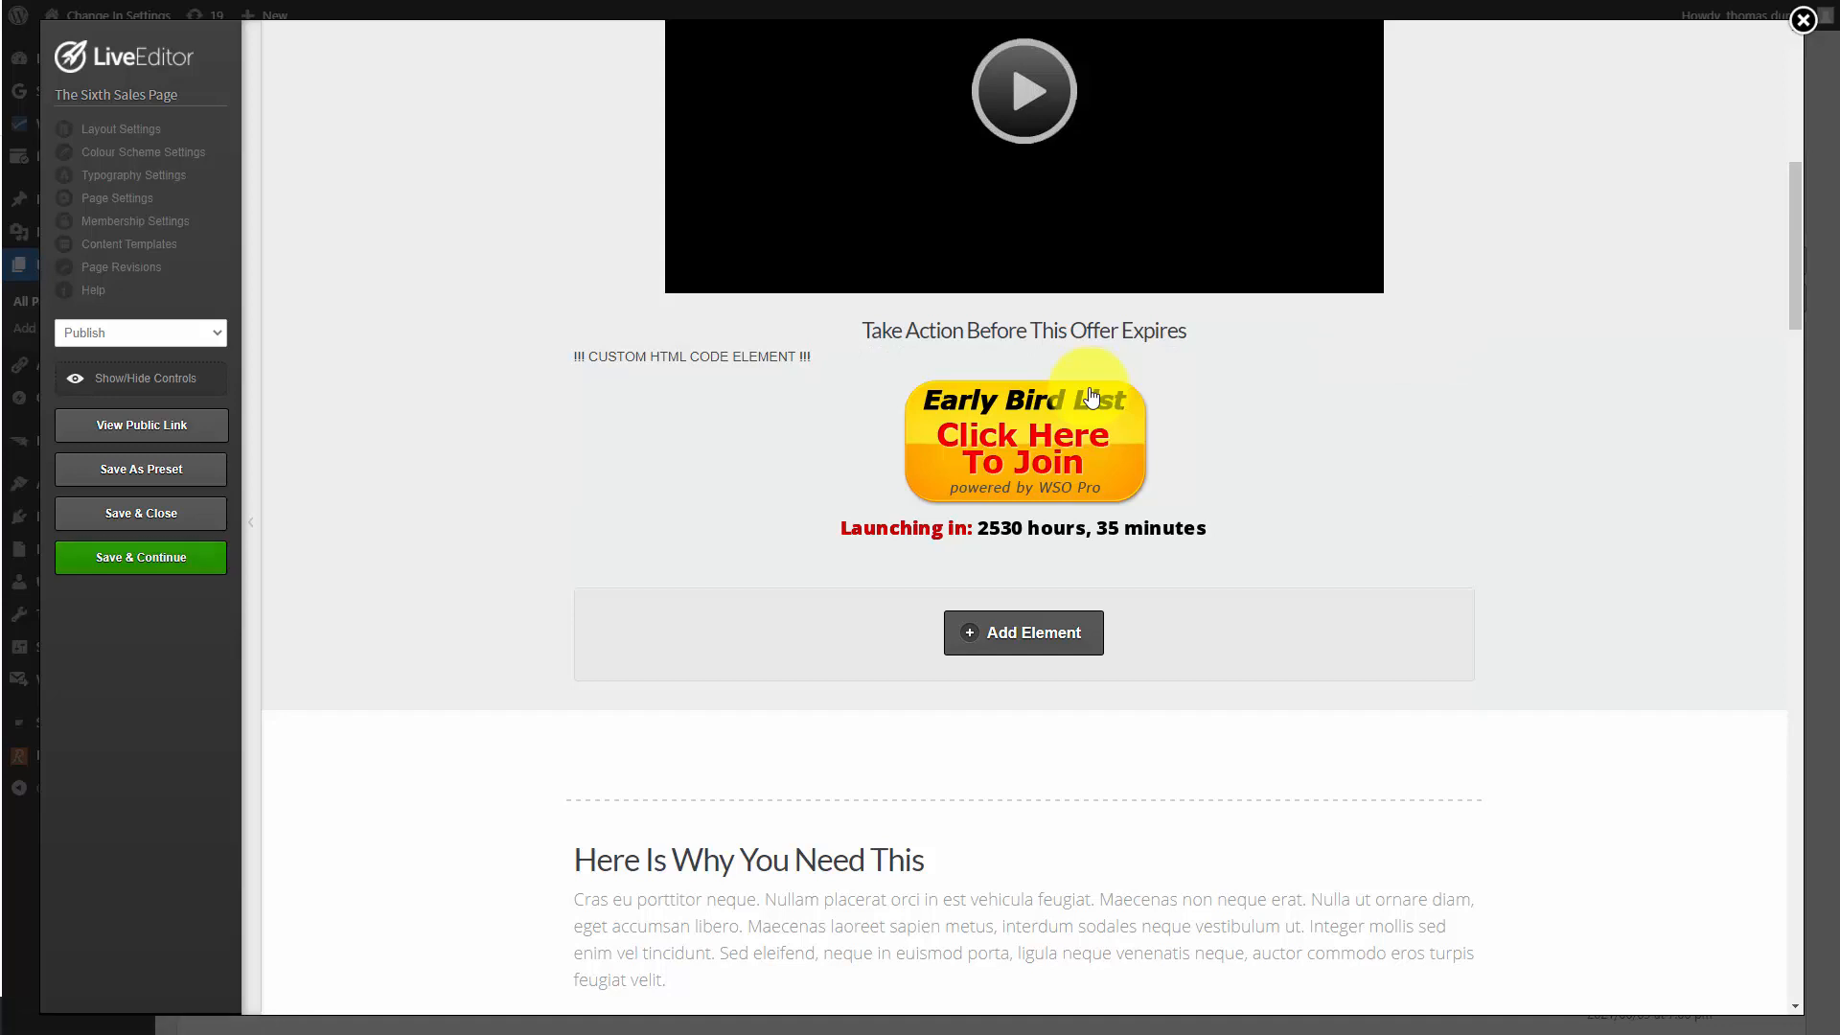
key("ctrl+s")
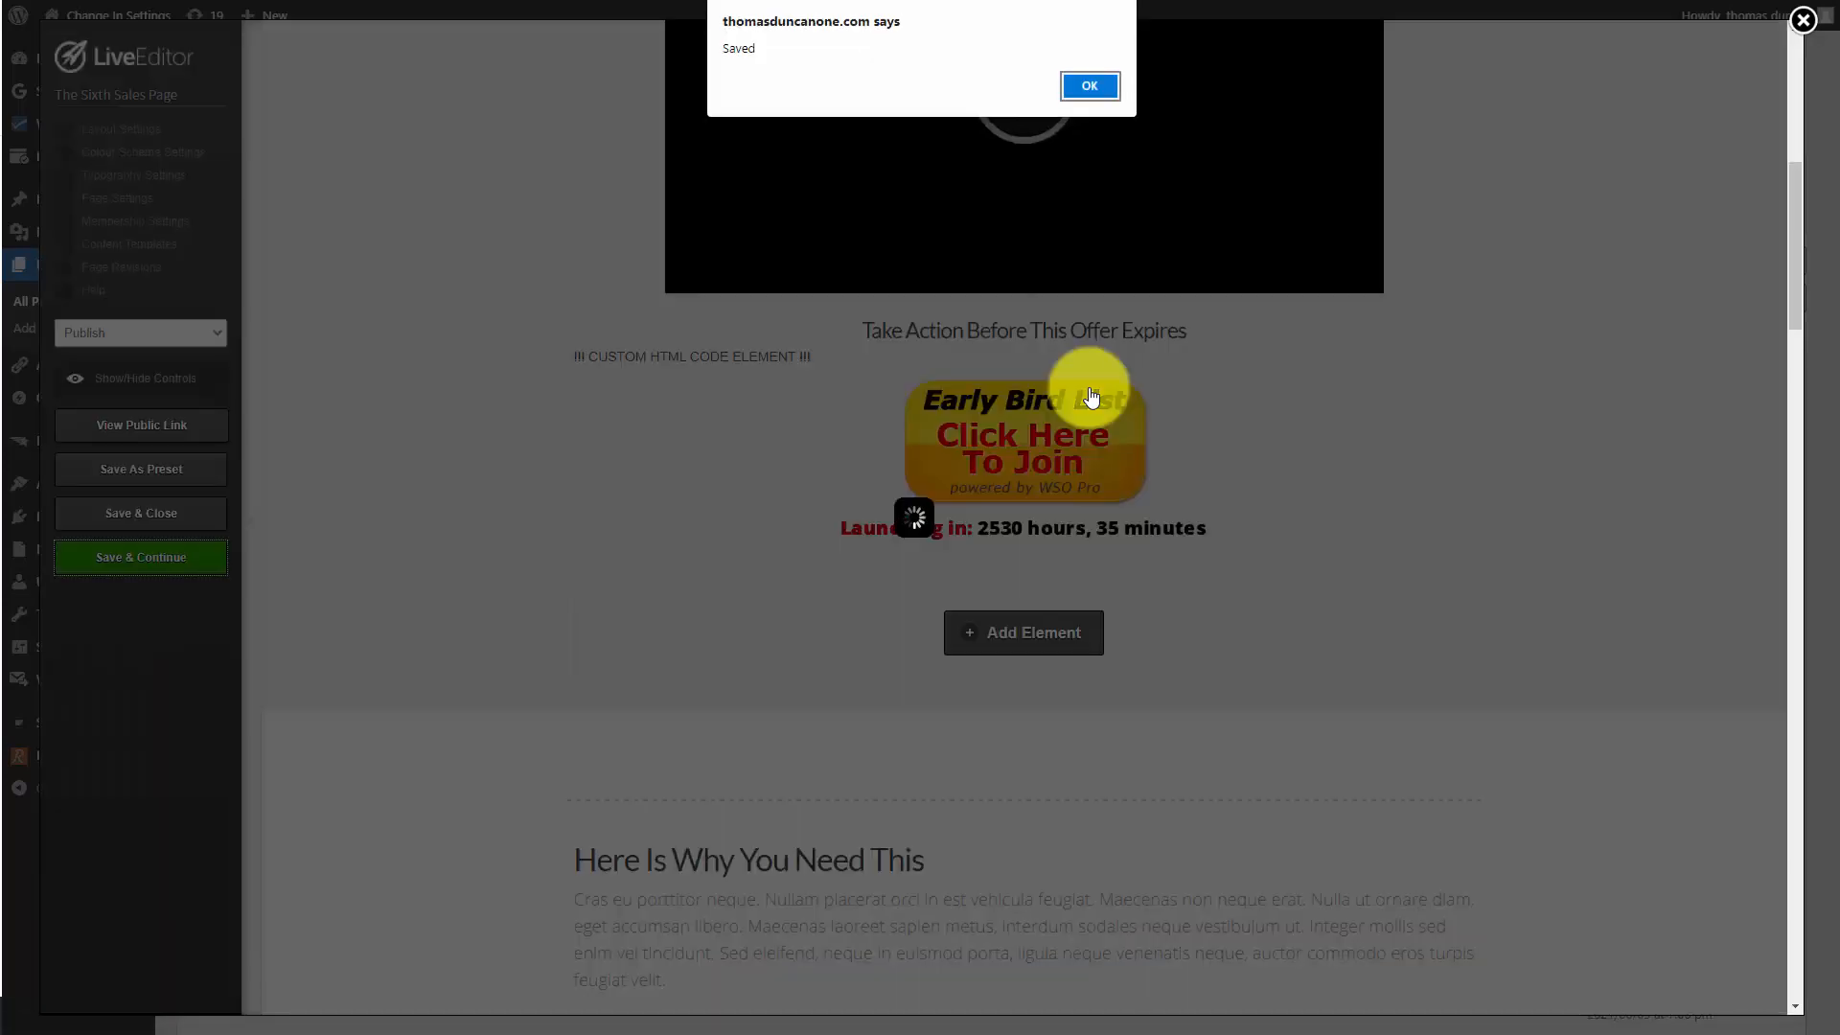
key("Return")
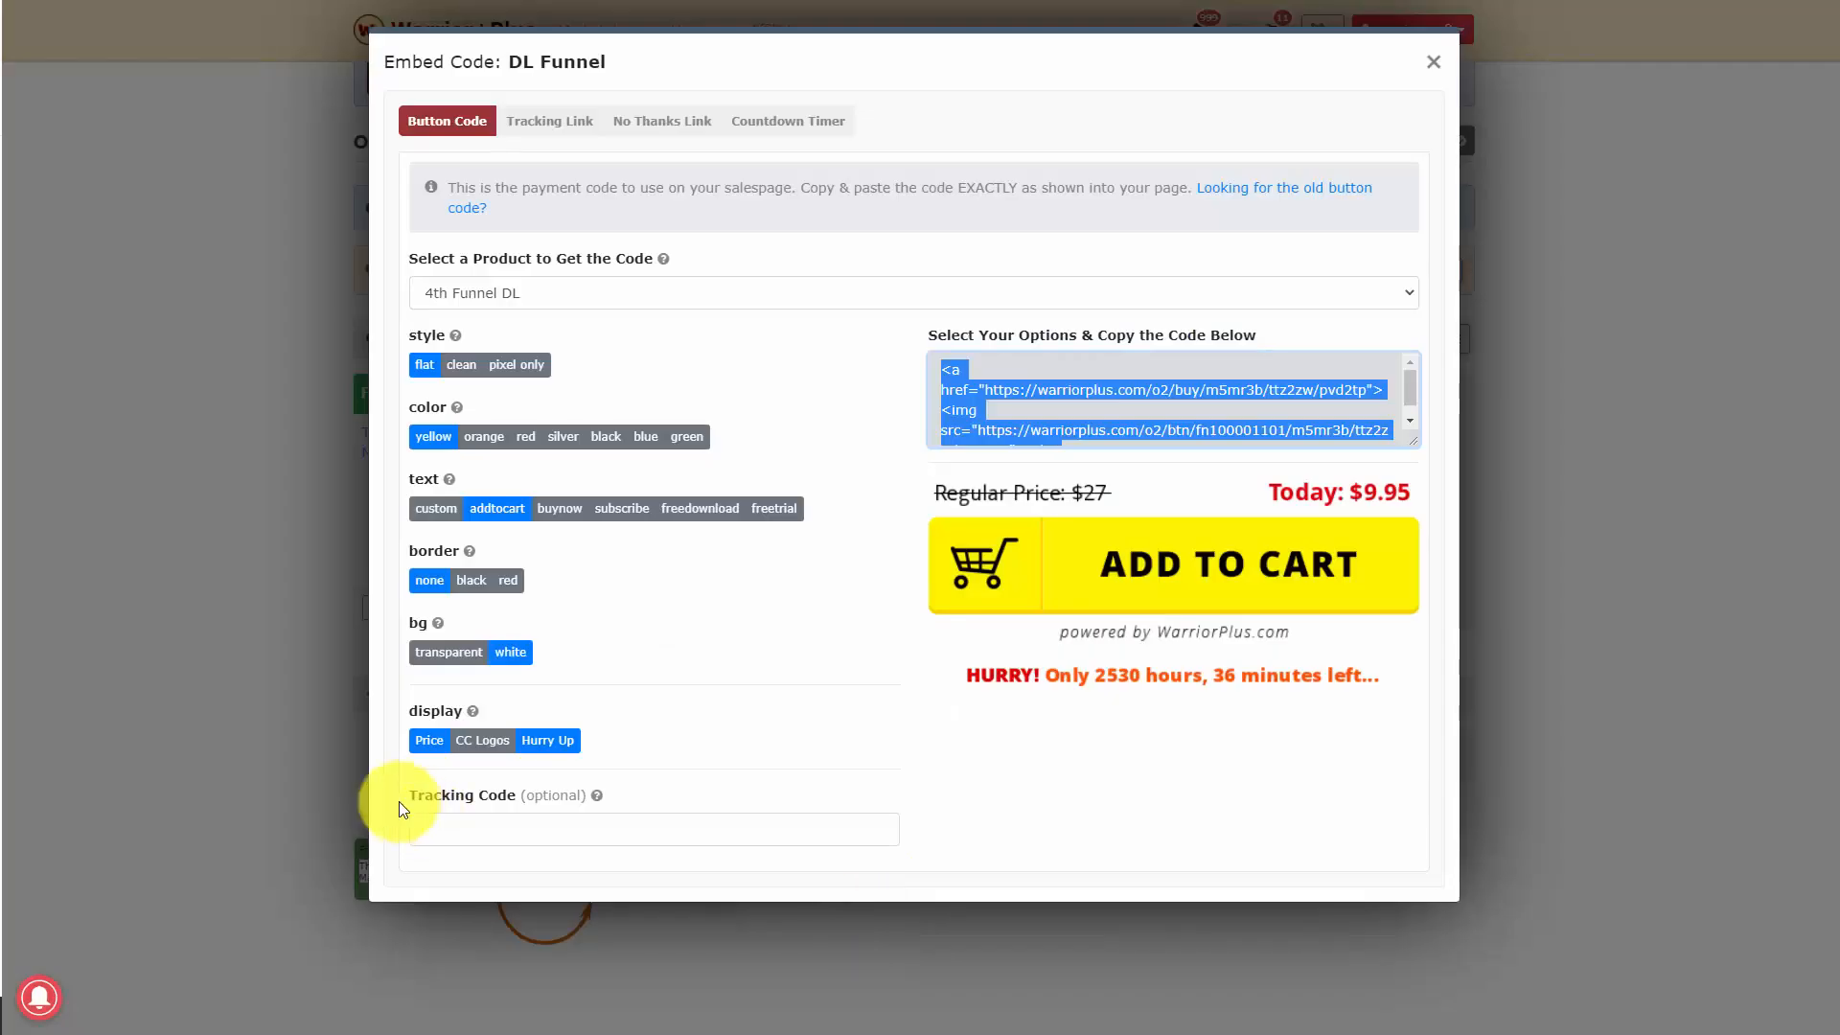
Step: Back in Warrior+Plus, select the No Thanks link code of the DL Funnel page
left_click(687, 144)
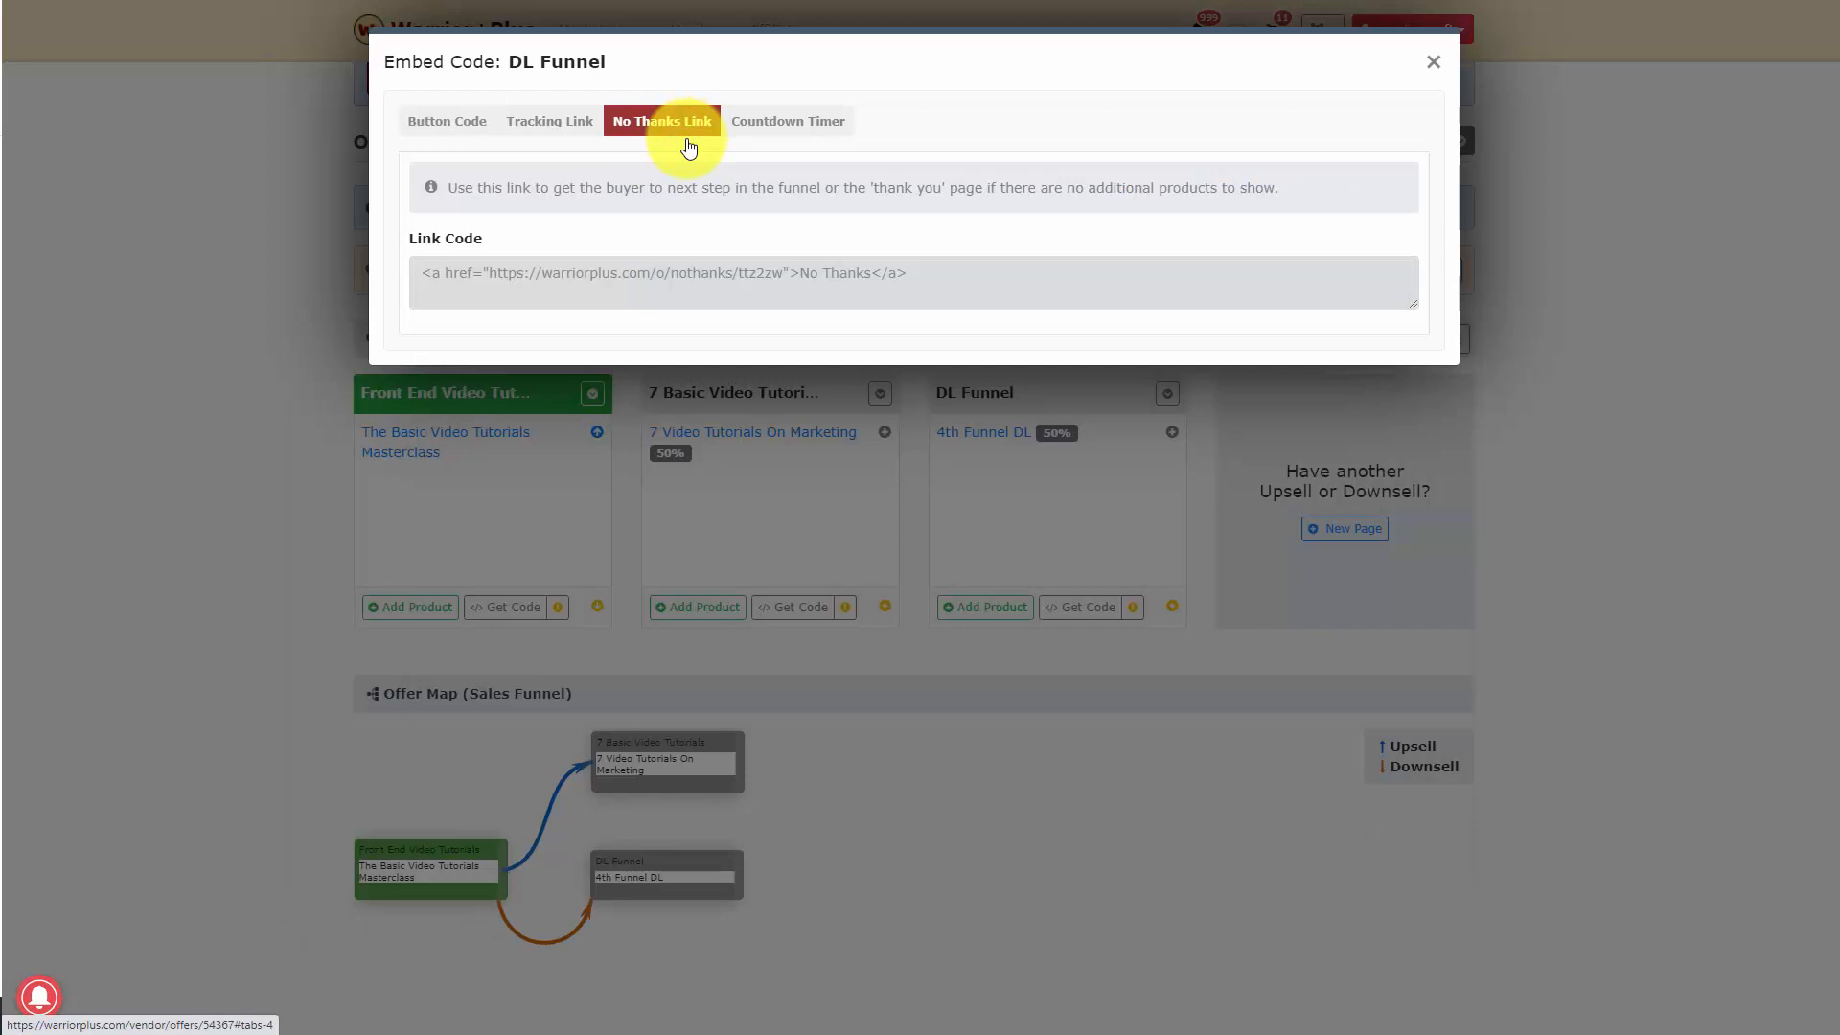
left_click(650, 276)
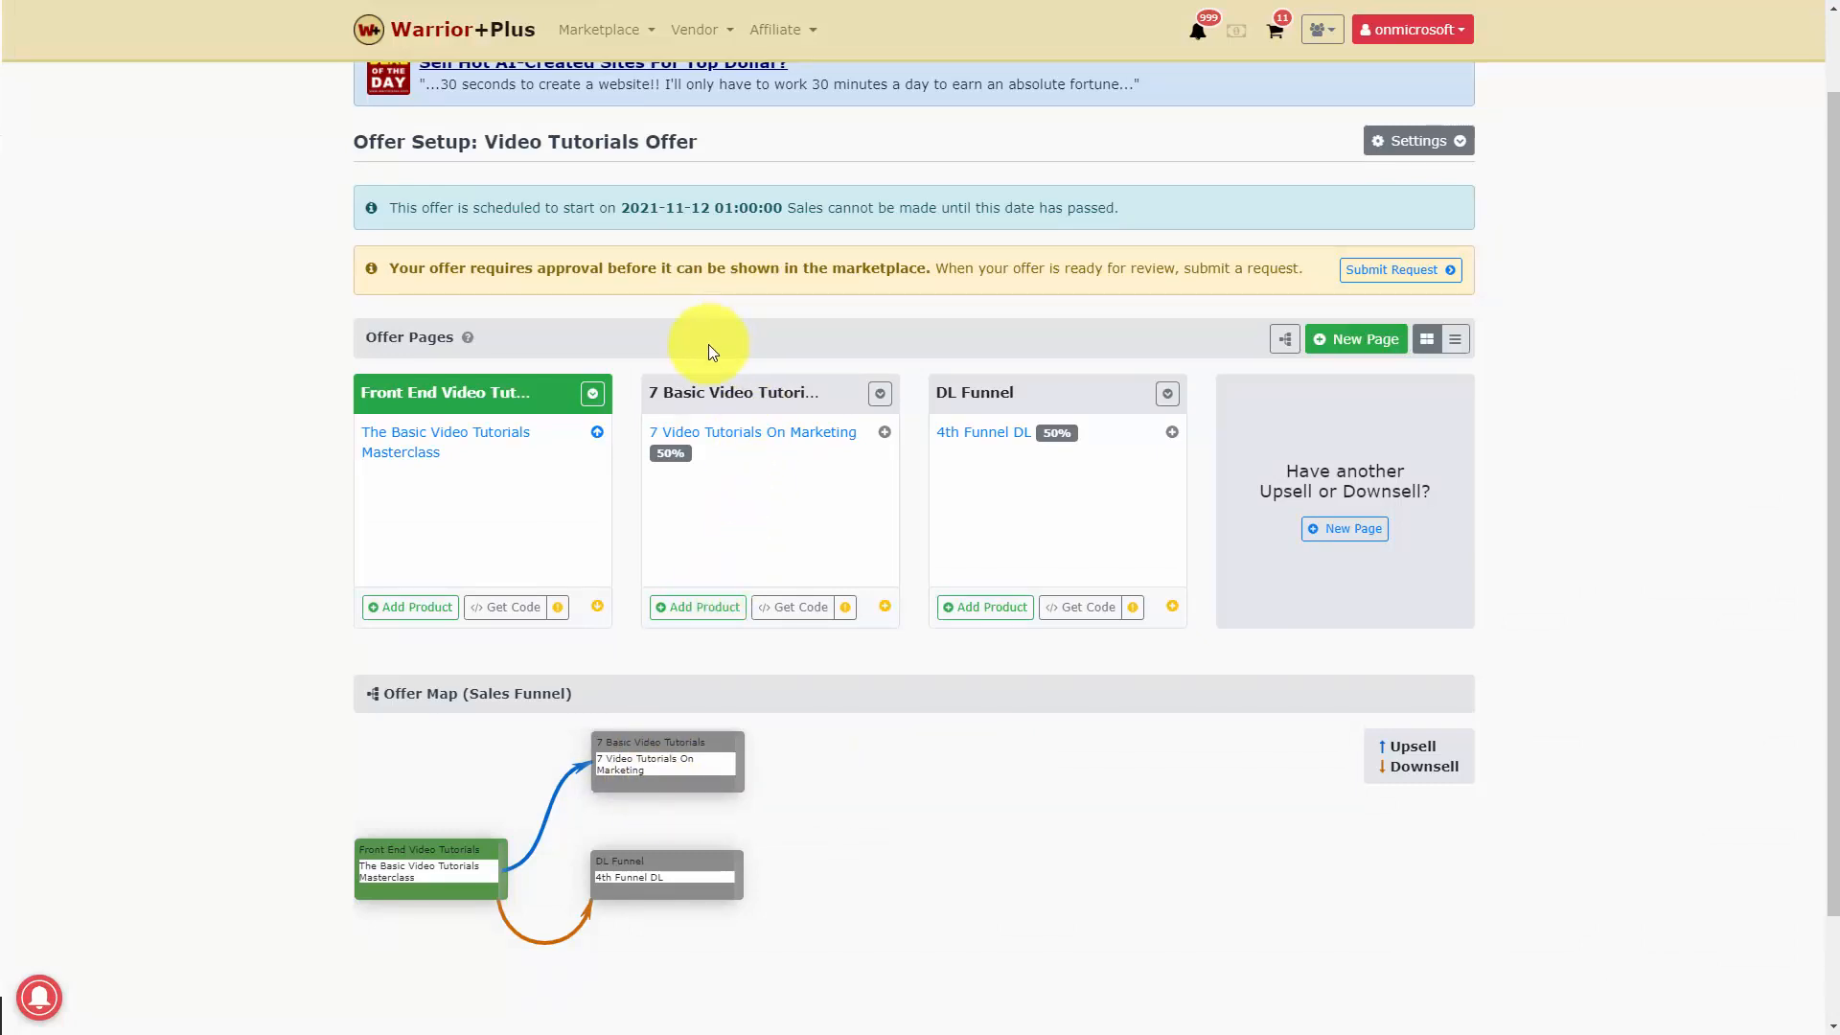
Step: Review the requirements for requesting approval of the Video Tutorials Offer, and close the request without submitting it
left_click(1353, 271)
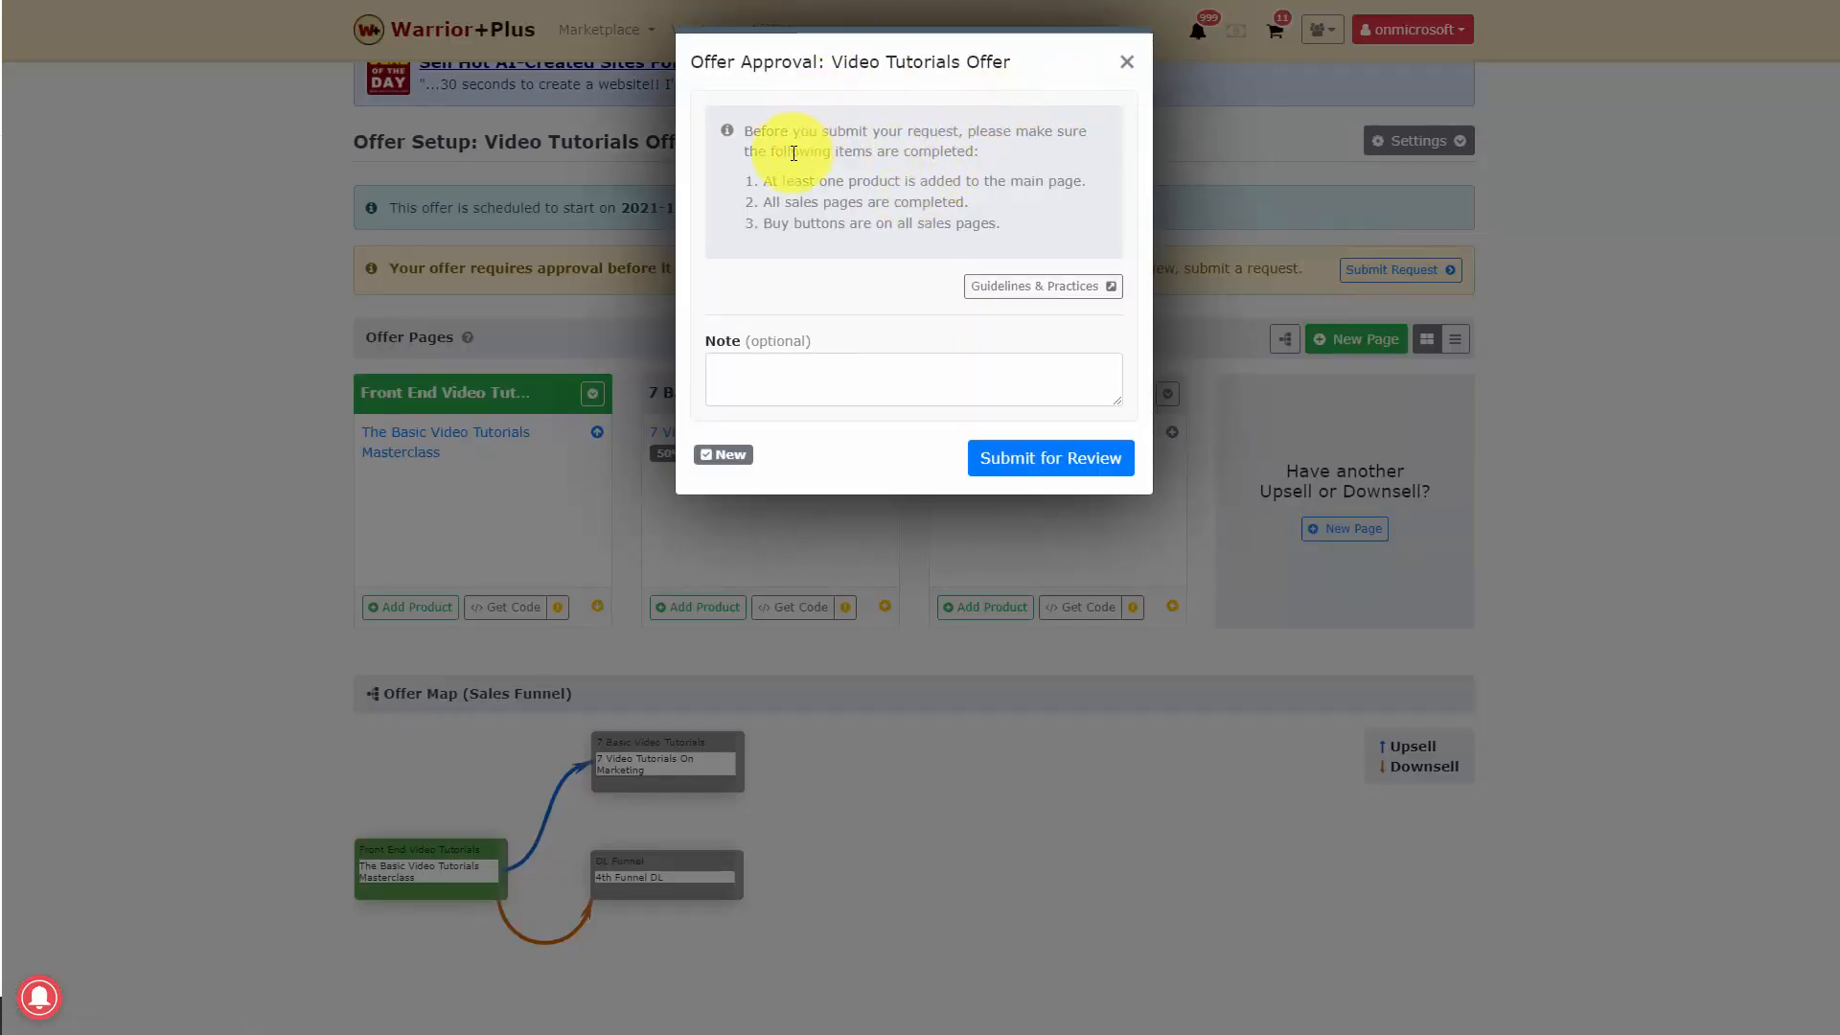
key("Escape")
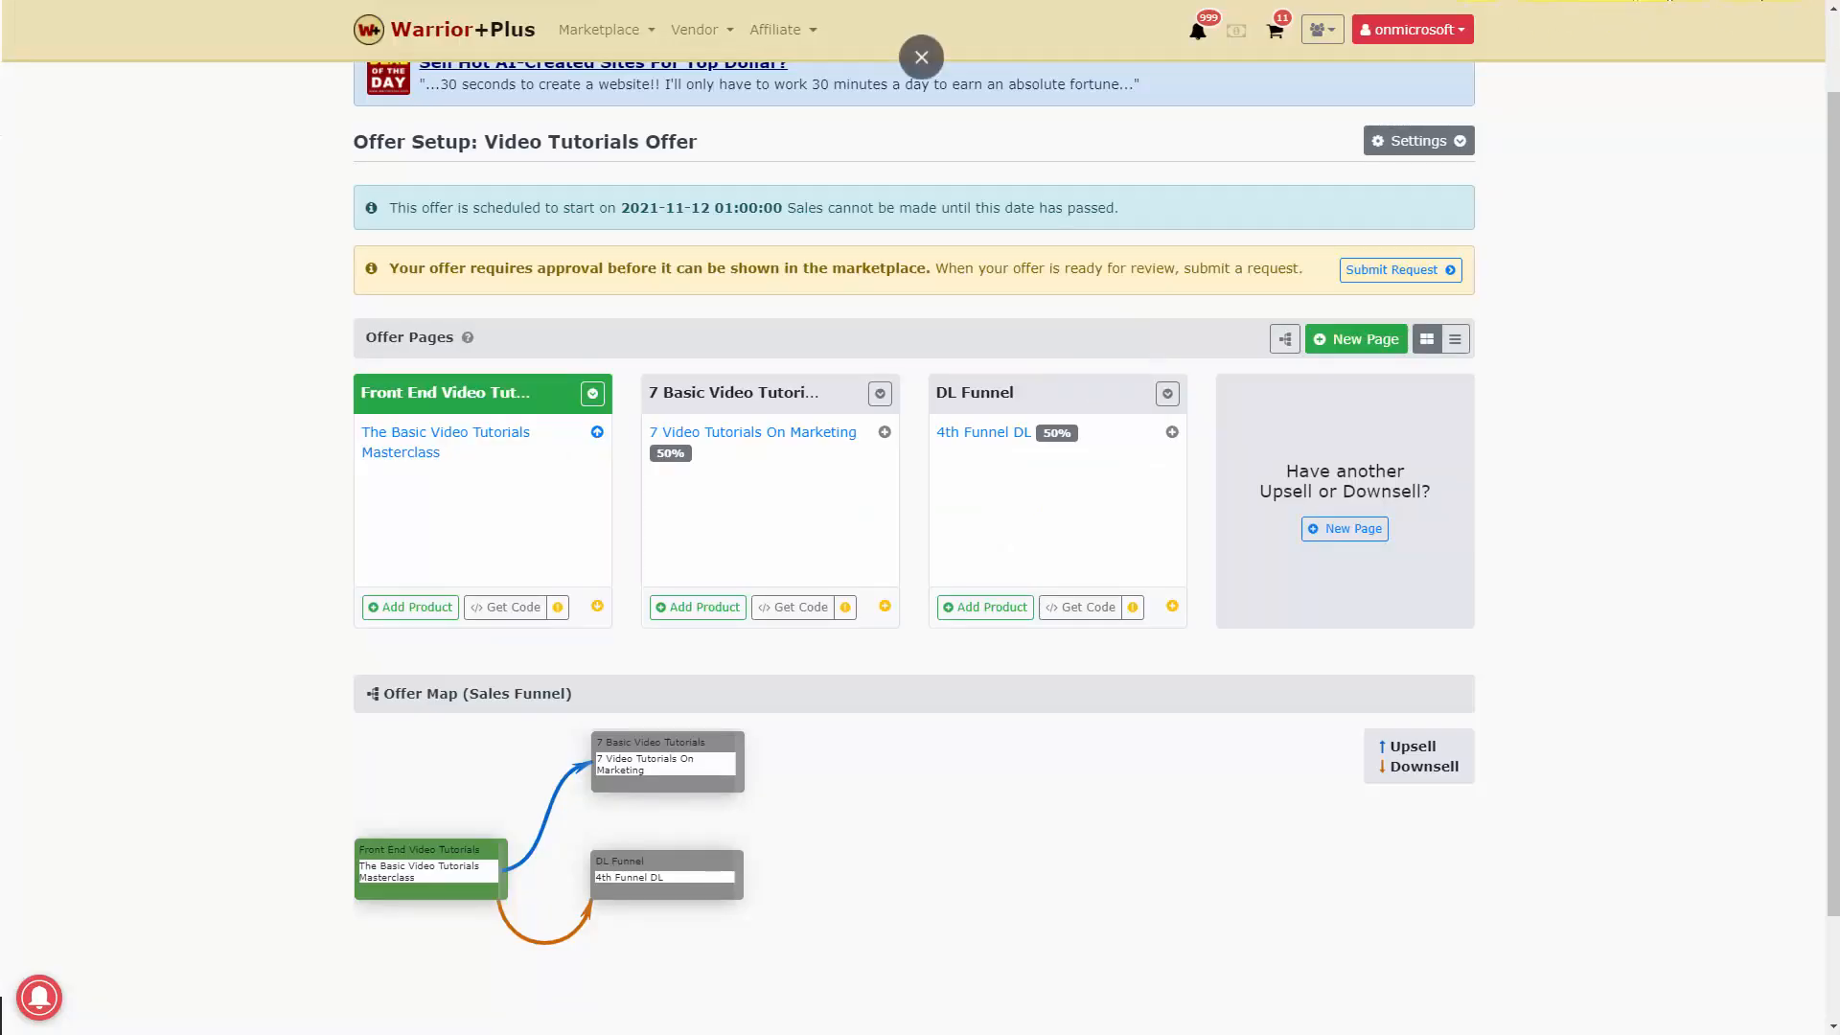
Step: Open the Video Tutorials Offer's settings for editing and examine its availability options
left_click(1424, 143)
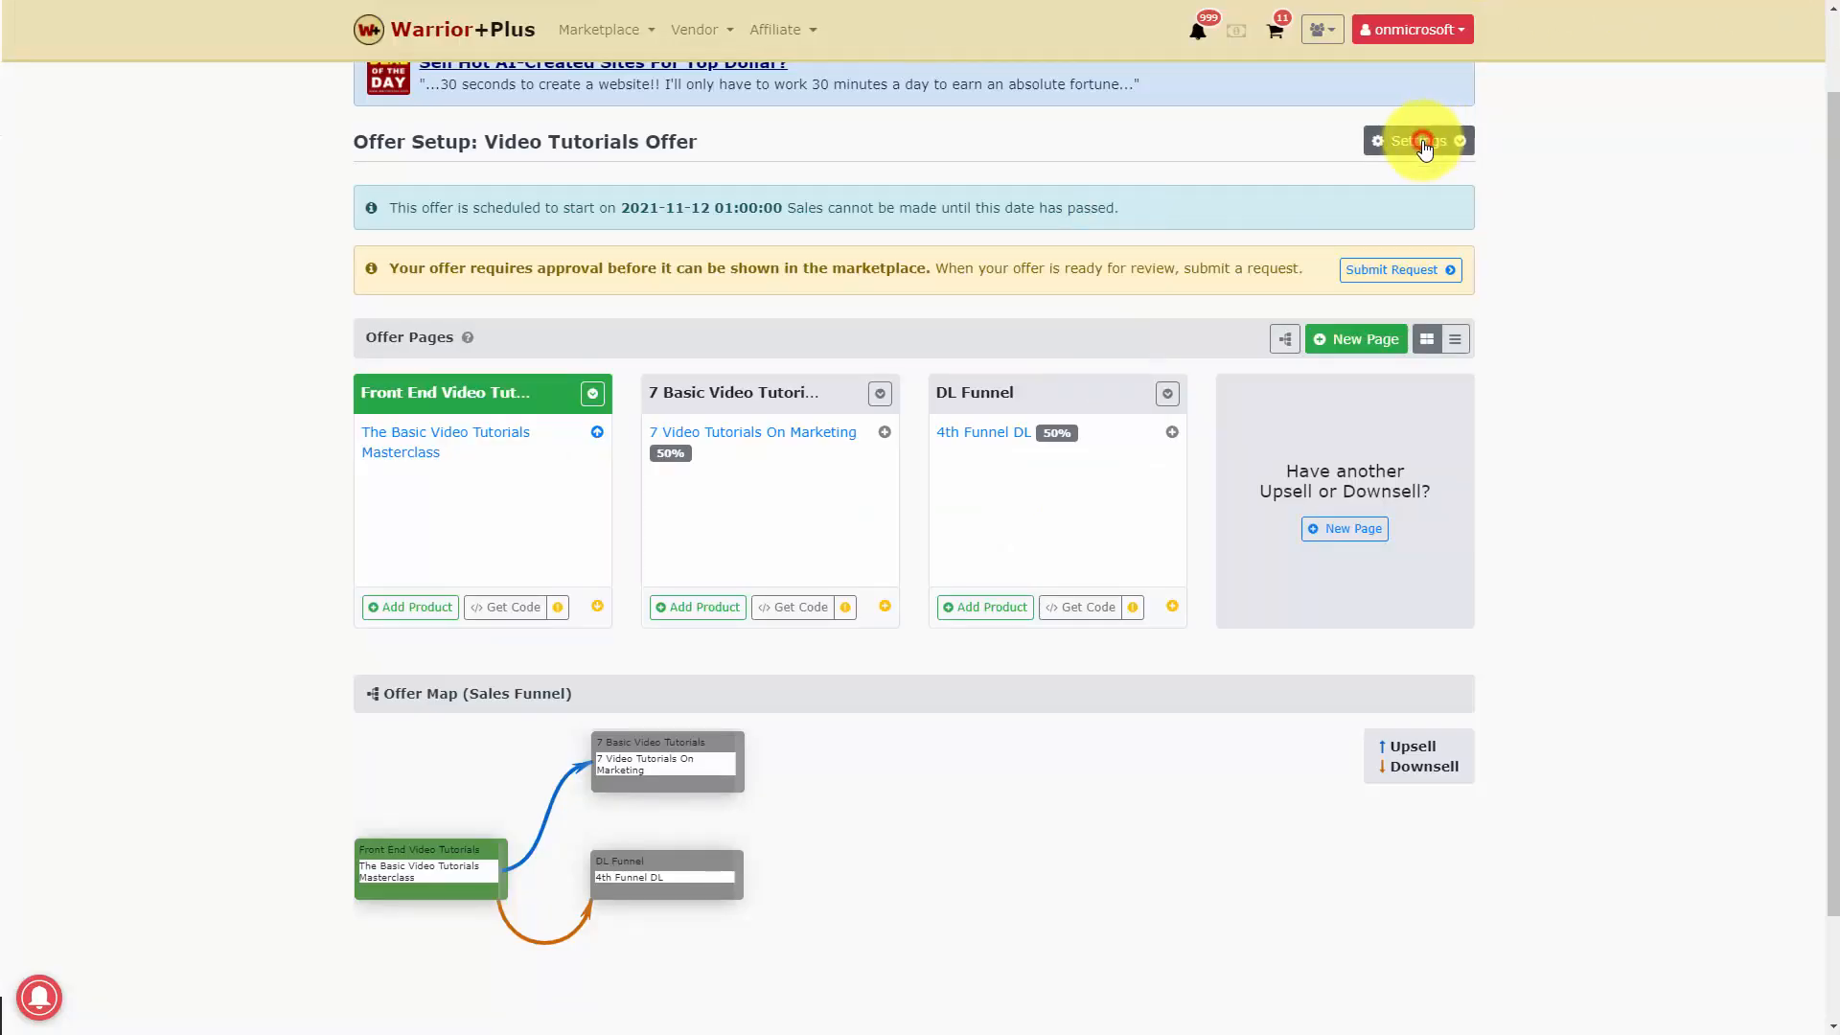
left_click(1294, 177)
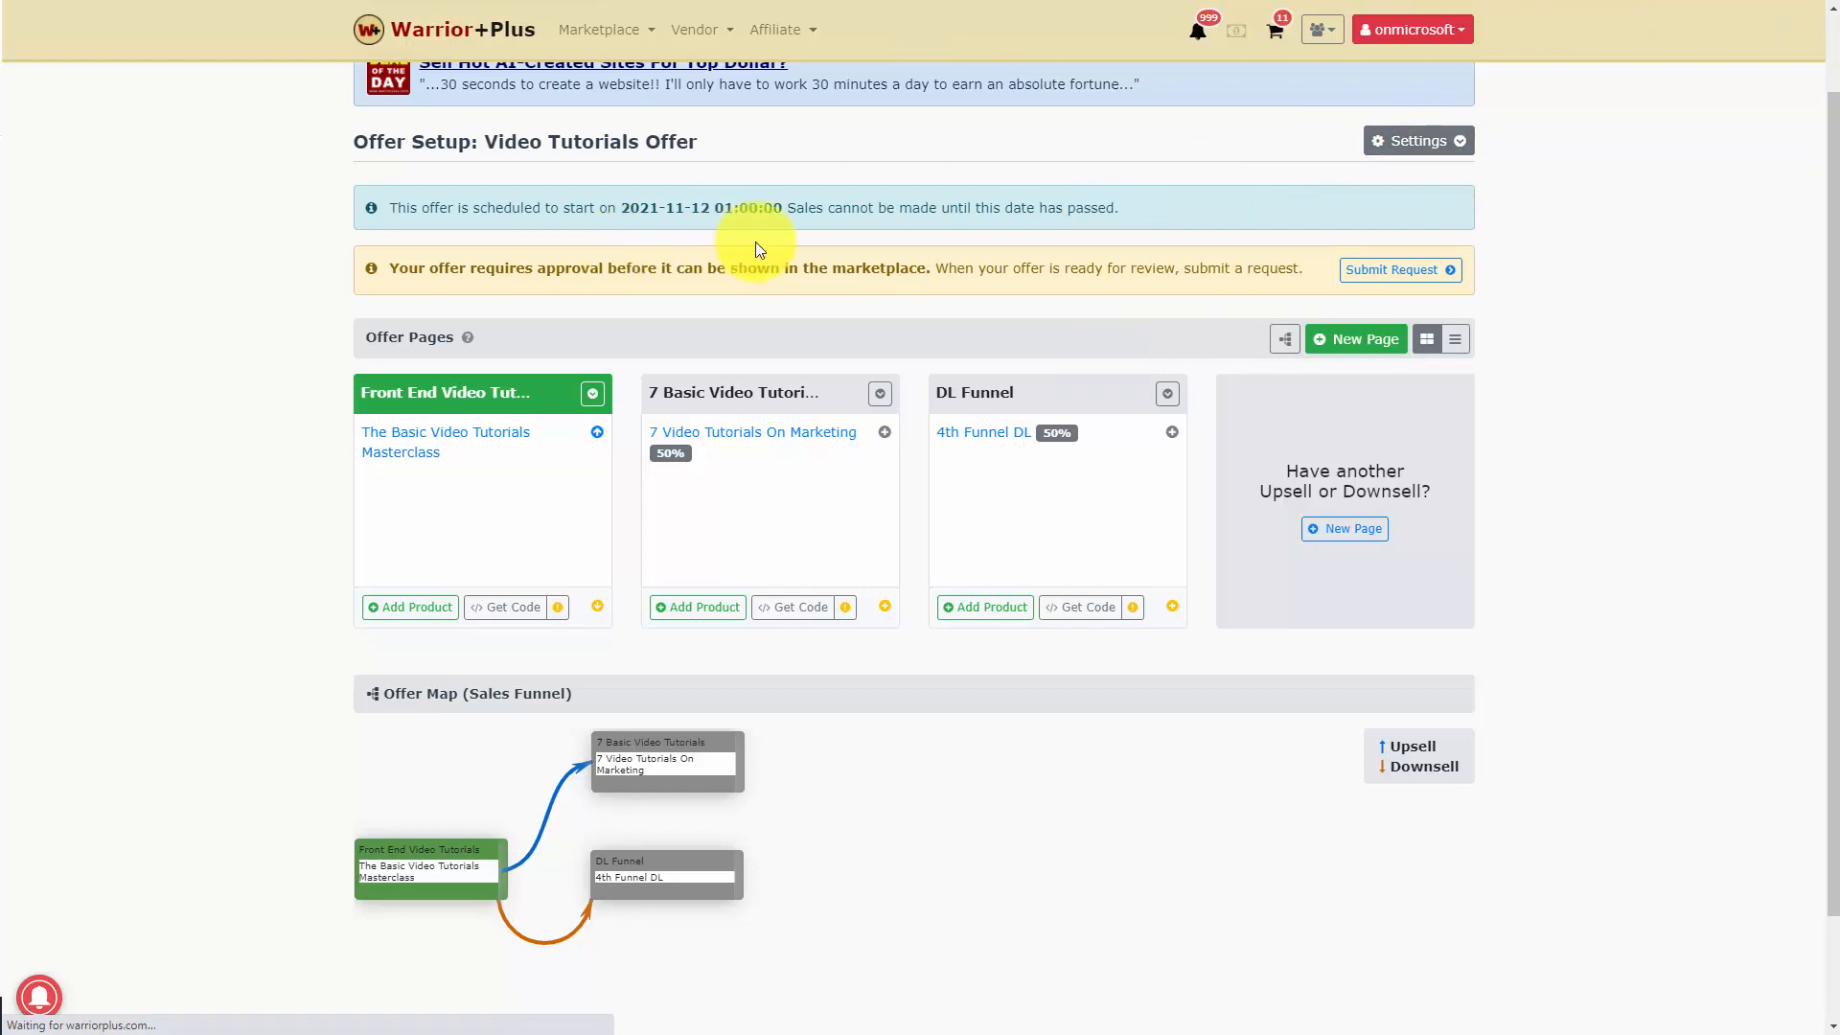
scroll(844, 255, "down", 4)
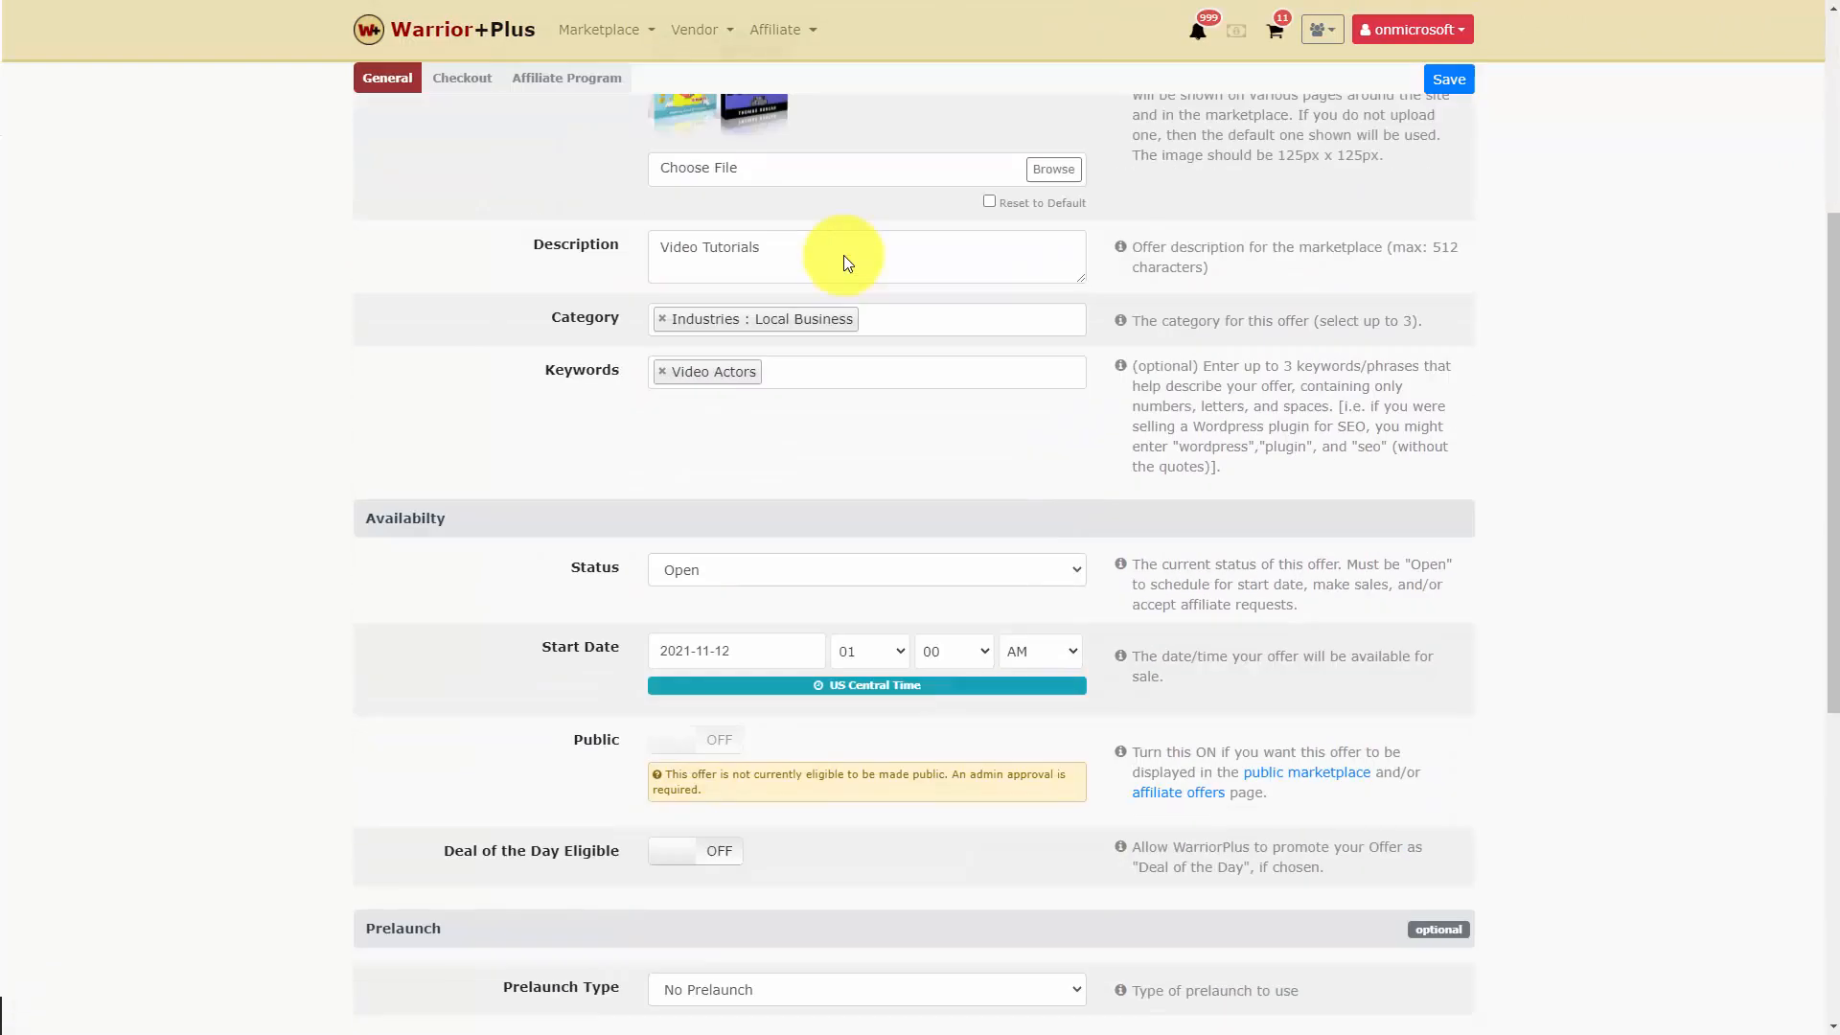
scroll(846, 262, "down", 2)
scroll(843, 255, "down", 1)
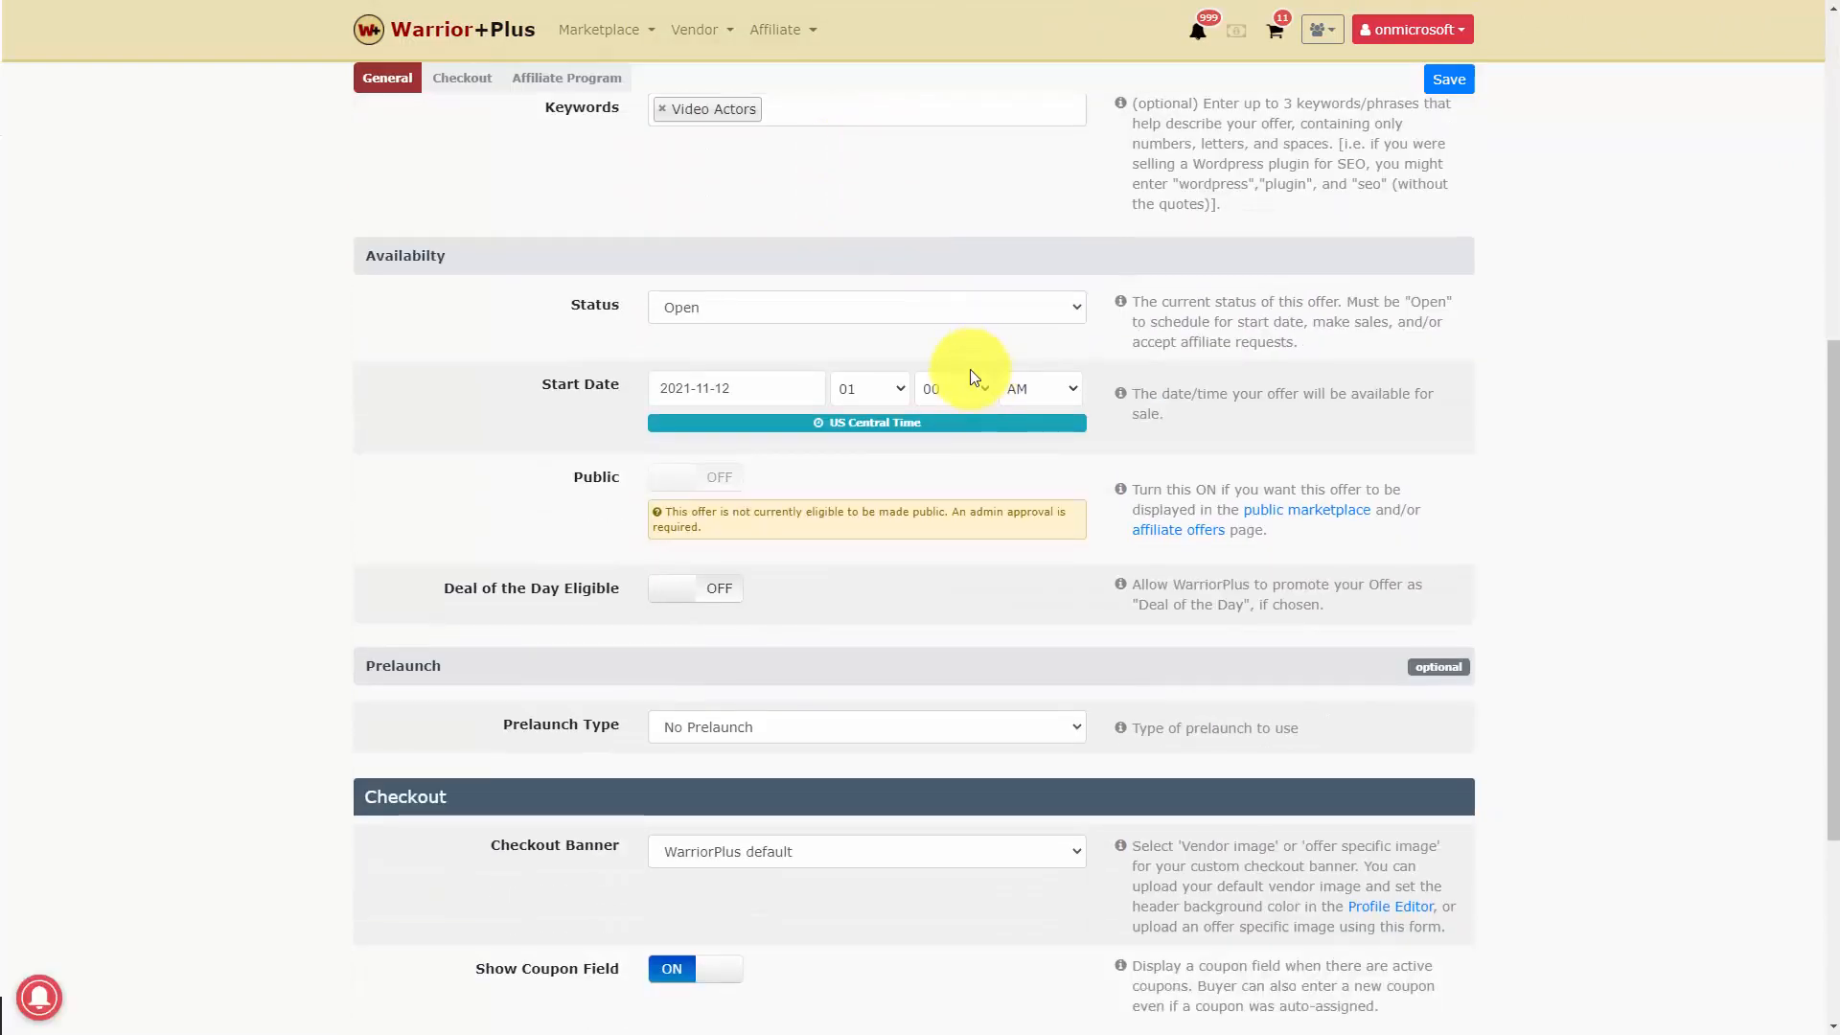